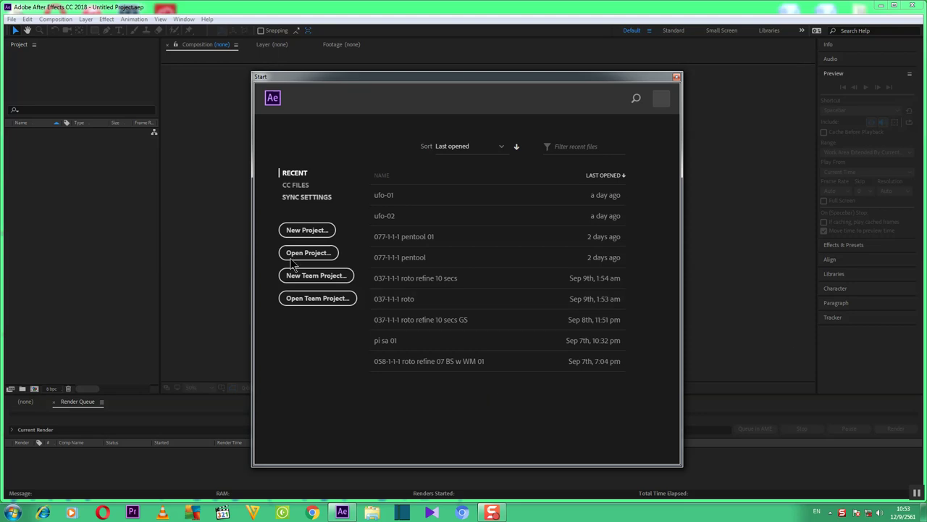
- Start a new project and create a composition named "Workshop #2"
left_click(309, 230)
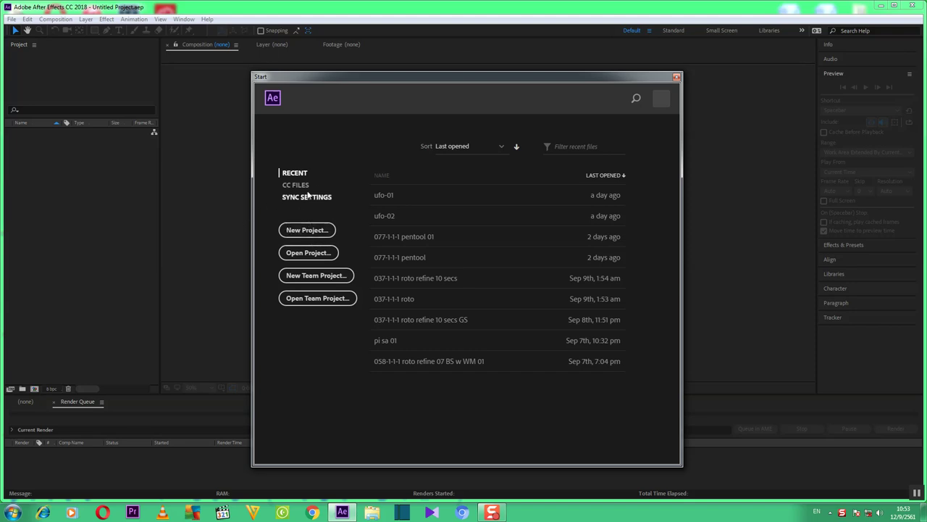
left_click(305, 232)
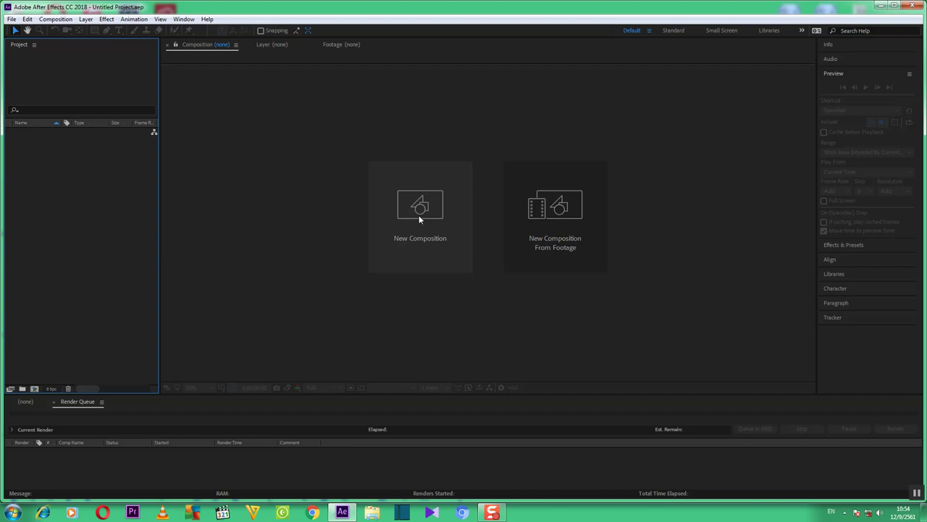
left_click(418, 219)
left_click(419, 218)
left_click(419, 219)
left_click(418, 219)
left_click(419, 218)
left_click(419, 219)
left_click(419, 219)
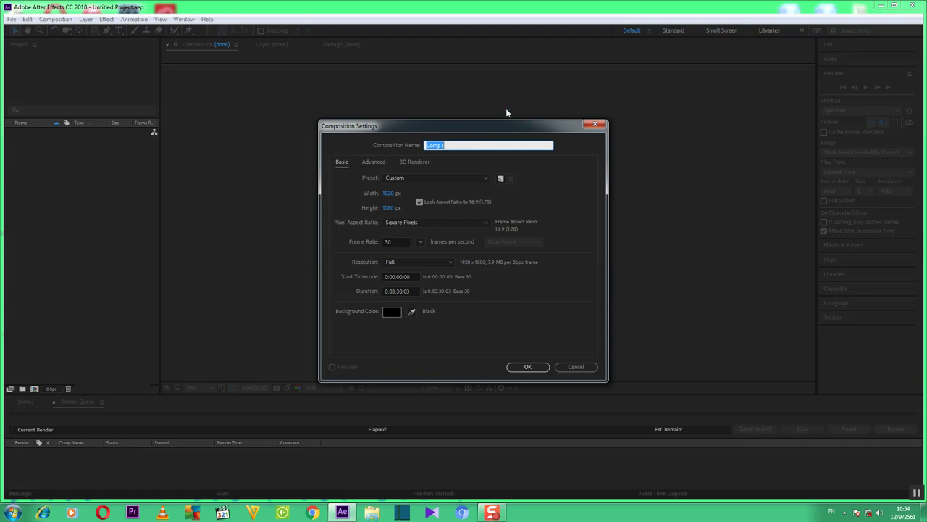
type("Workshop @")
key("BackSpace")
type("#2")
key("BackSpace")
key("BackSpace")
key("BackSpace")
type("#2")
left_click(529, 367)
left_click(531, 368)
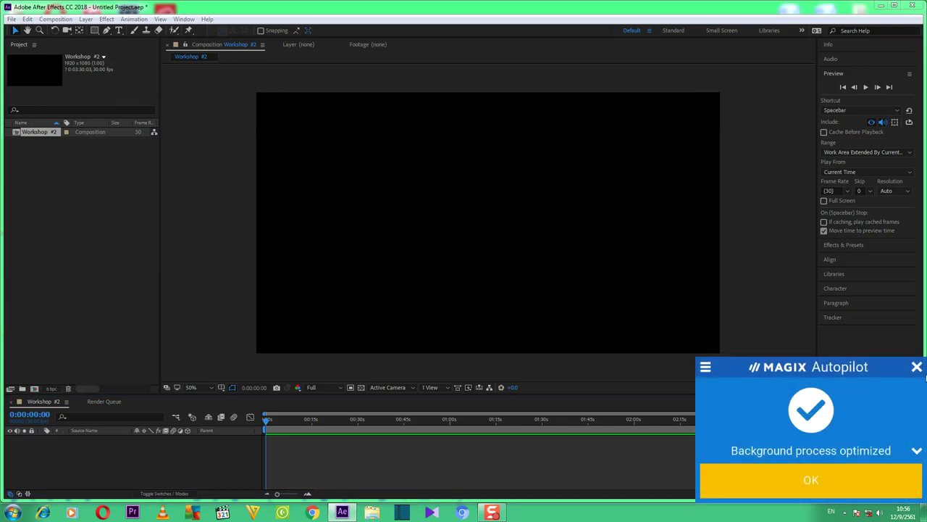
- Close the Autopilot notification and enlarge the timeline area upwards
left_click(916, 367)
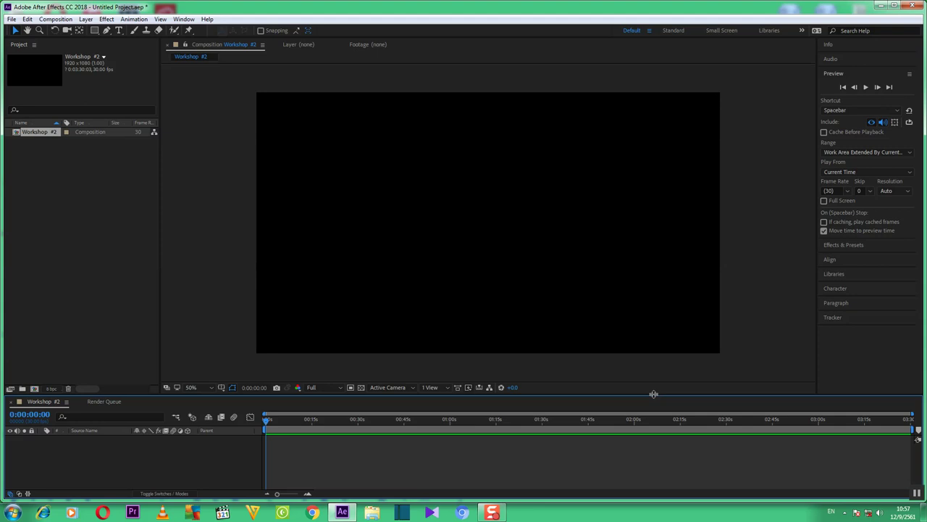
left_click_drag(653, 393, 657, 335)
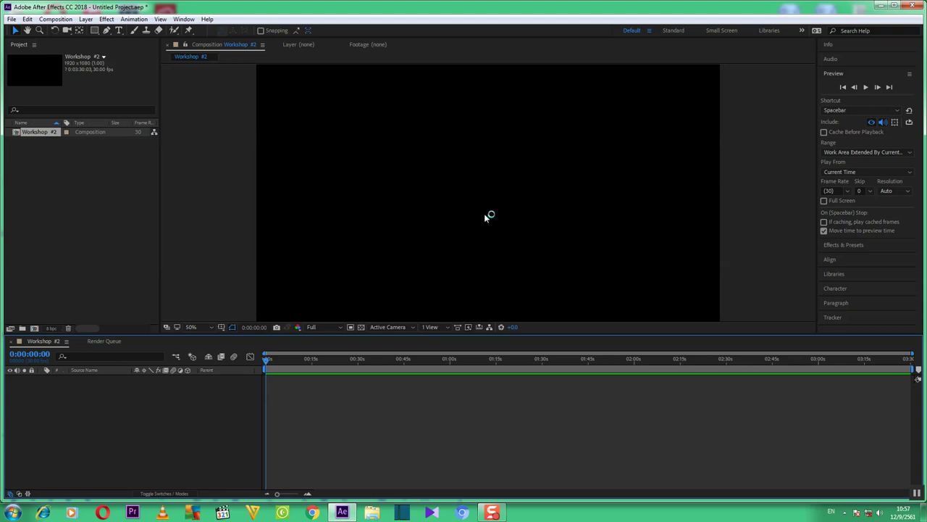
- Set the composition view's magnification to 33.3% so the whole frame fits
key("comma")
key("period")
left_click(211, 327)
left_click(208, 231)
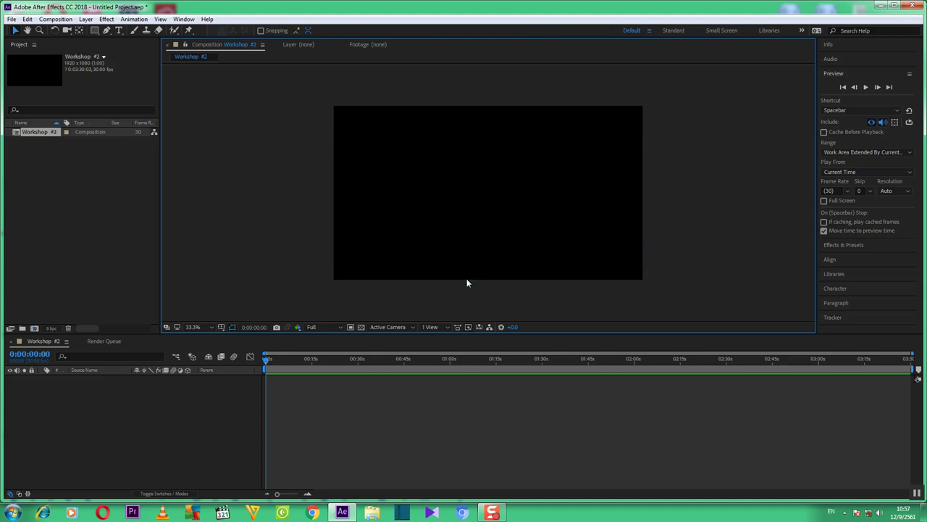
- Import the file "Sky-0004 mov" from the Workshop Ae #2 folder into the project
right_click(89, 154)
mouse_move(109, 208)
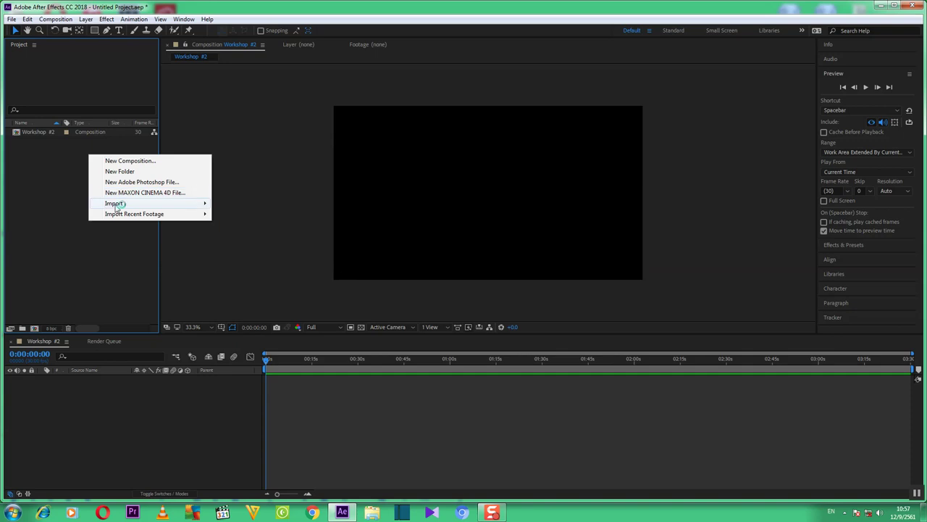
left_click(236, 203)
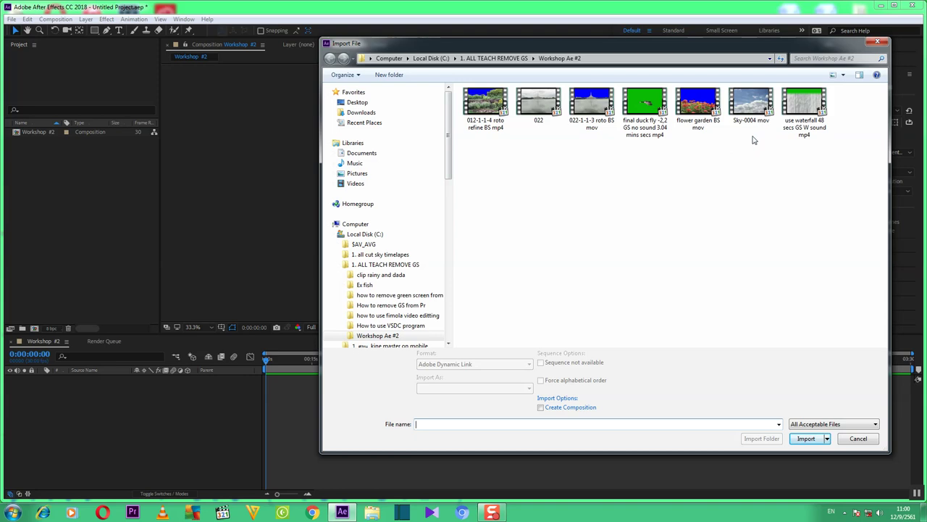
left_click(751, 105)
left_click(804, 437)
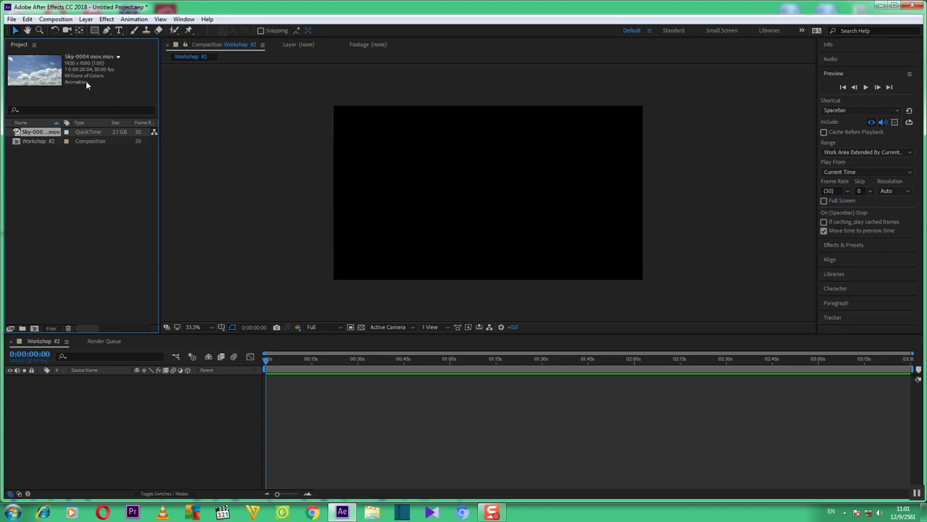
- Rename the imported sky clip "SKY BG" and add it as a layer to the Workshop #2 timeline
right_click(48, 137)
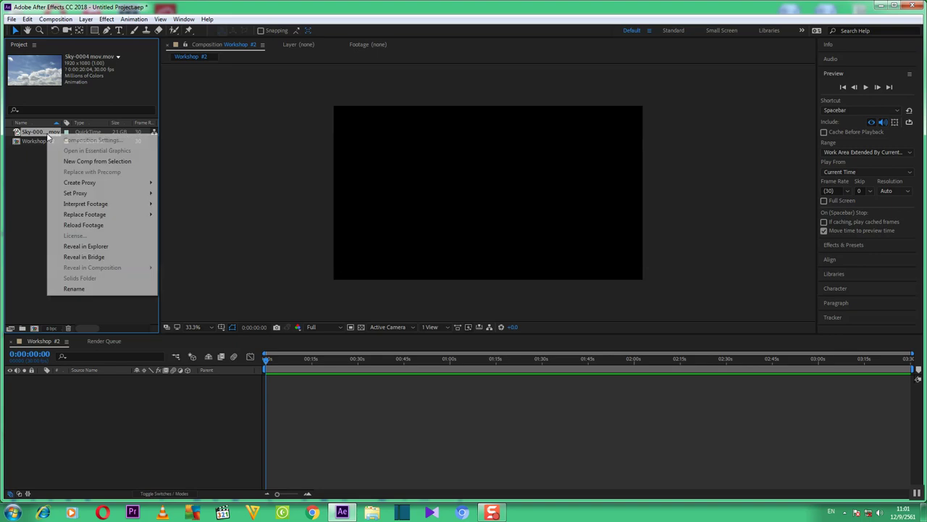
left_click(88, 289)
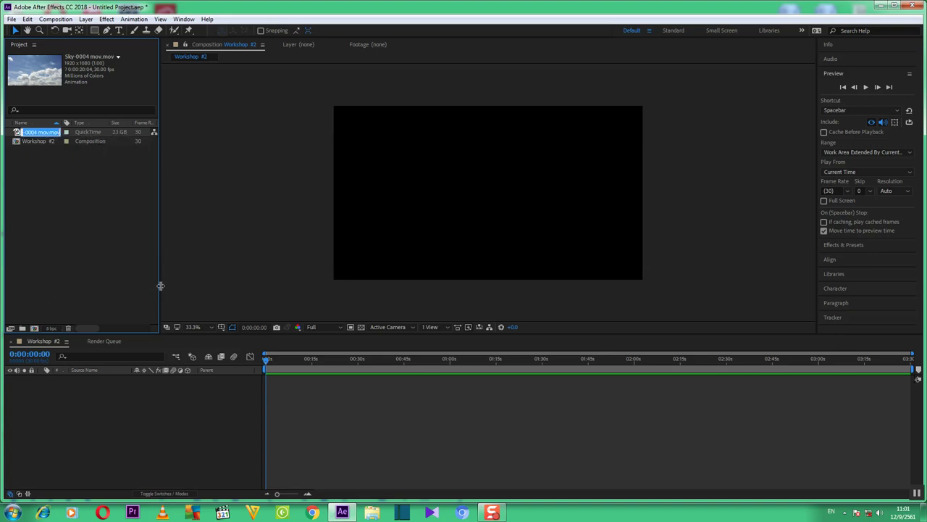
type("SKY BG")
key("Return")
left_click_drag(55, 134, 179, 396)
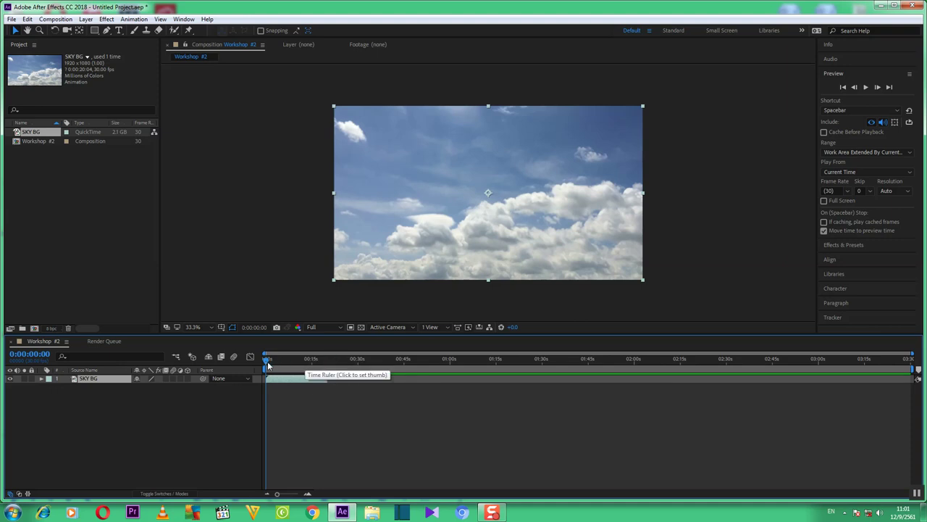
- Examine the end of the SKY BG clip frame by frame, backwards from 0:00:20:04, and return to the composition's start
left_click_drag(267, 364, 327, 362)
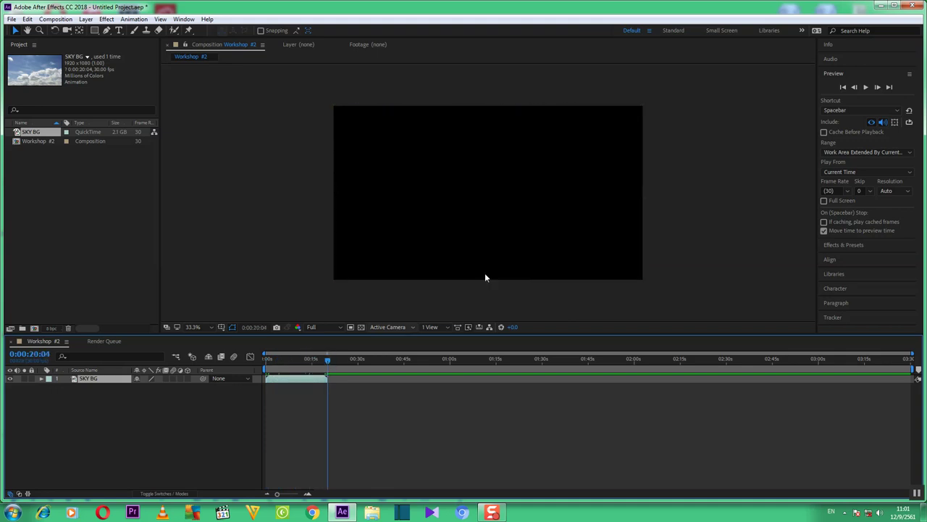
left_click(856, 86)
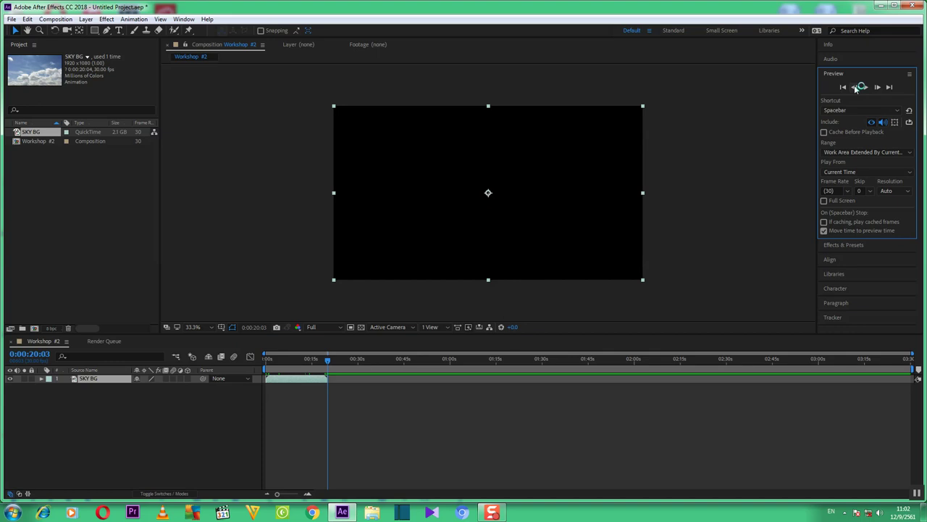
left_click(855, 87)
left_click(855, 87)
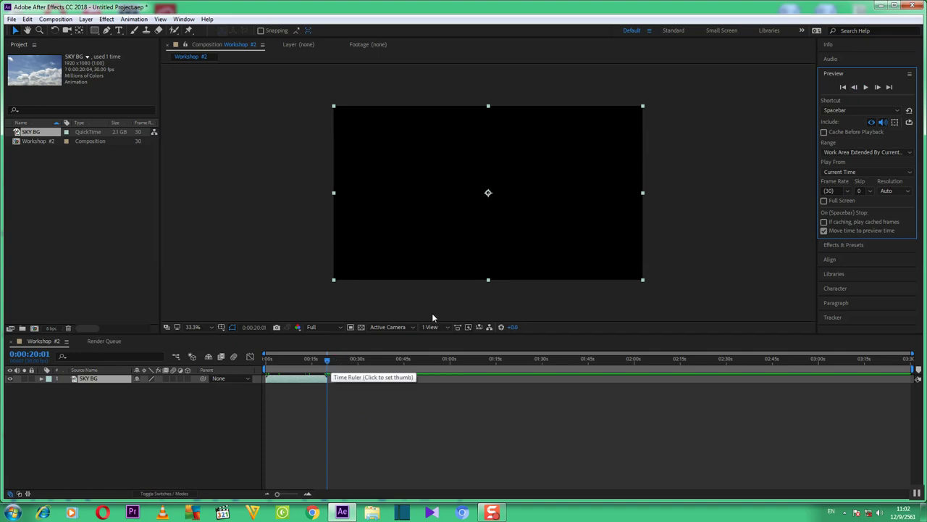
left_click(855, 87)
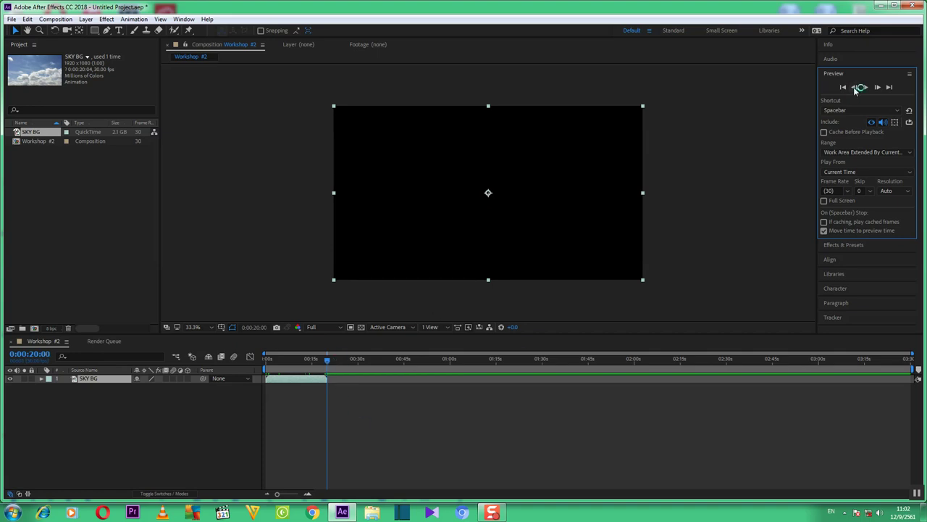
left_click(854, 87)
left_click(855, 87)
left_click(854, 88)
left_click(854, 88)
left_click(855, 88)
left_click(842, 88)
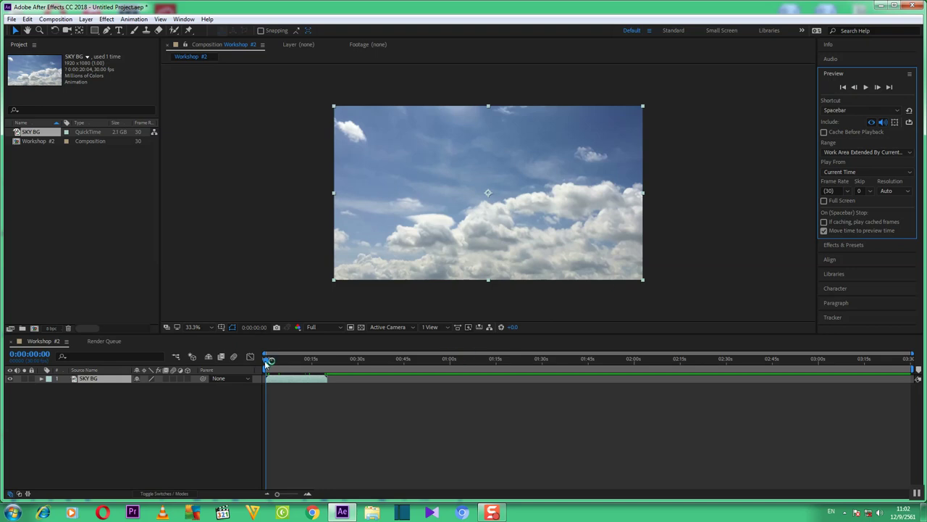
- Set the composition's preview resolution to Quarter and return the current time to the start
left_click_drag(269, 363, 327, 351)
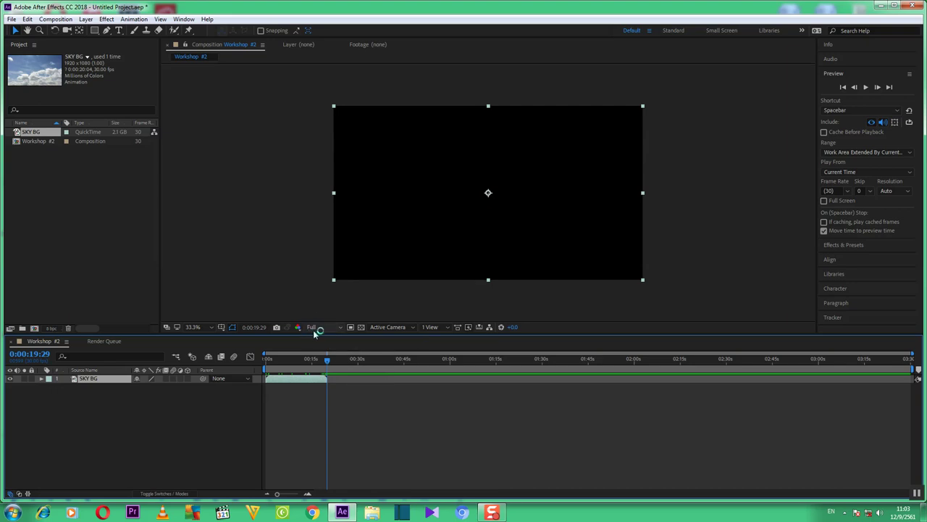
left_click(339, 326)
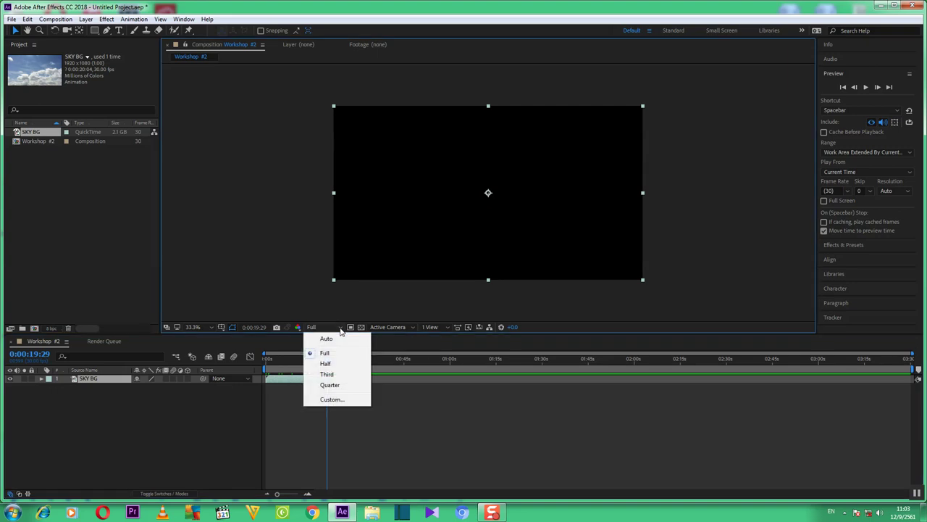
left_click(338, 389)
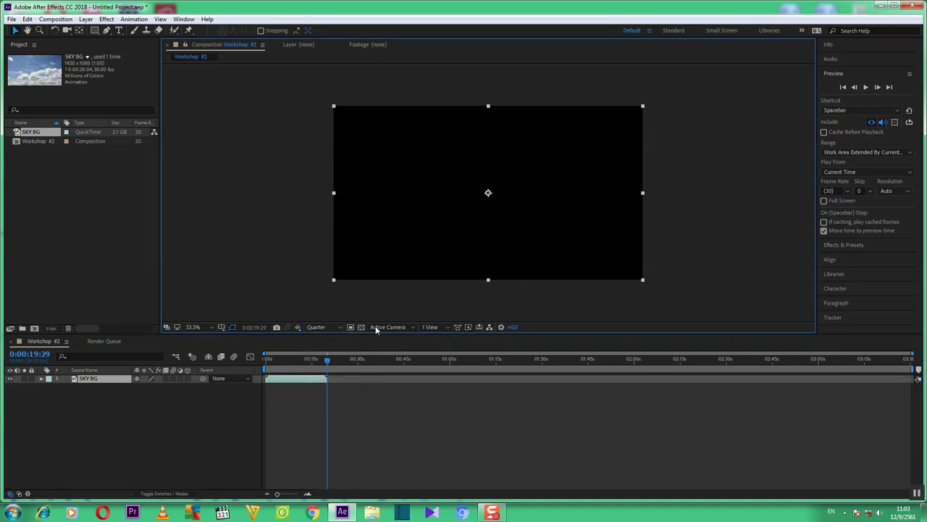
left_click(843, 87)
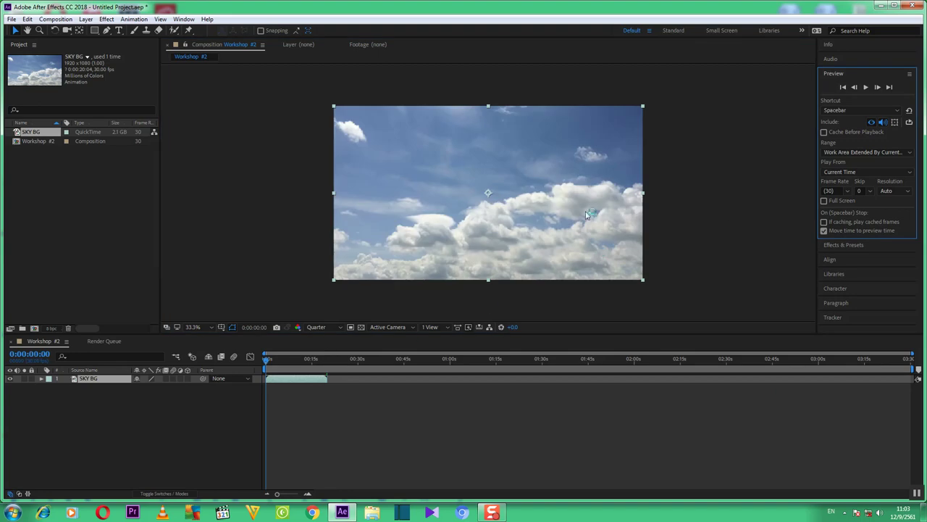
- Scrub and play the last few seconds of the SKY BG layer to examine where its picture ends
left_click_drag(267, 366, 326, 368)
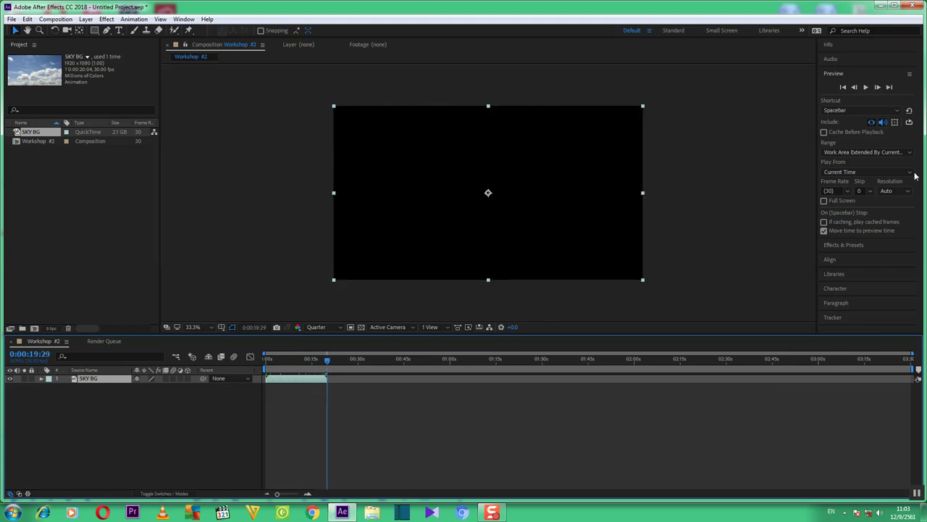
left_click(855, 87)
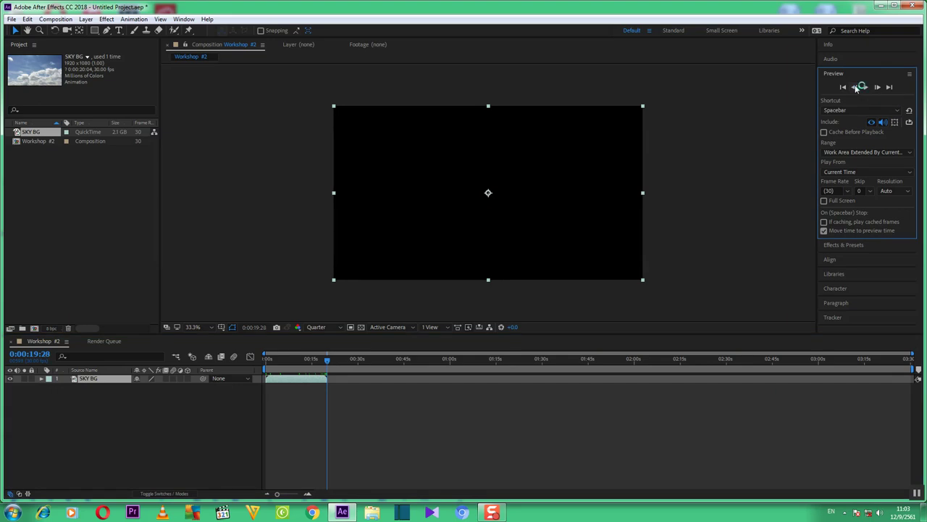
left_click(856, 87)
left_click(855, 86)
left_click_drag(326, 360, 317, 360)
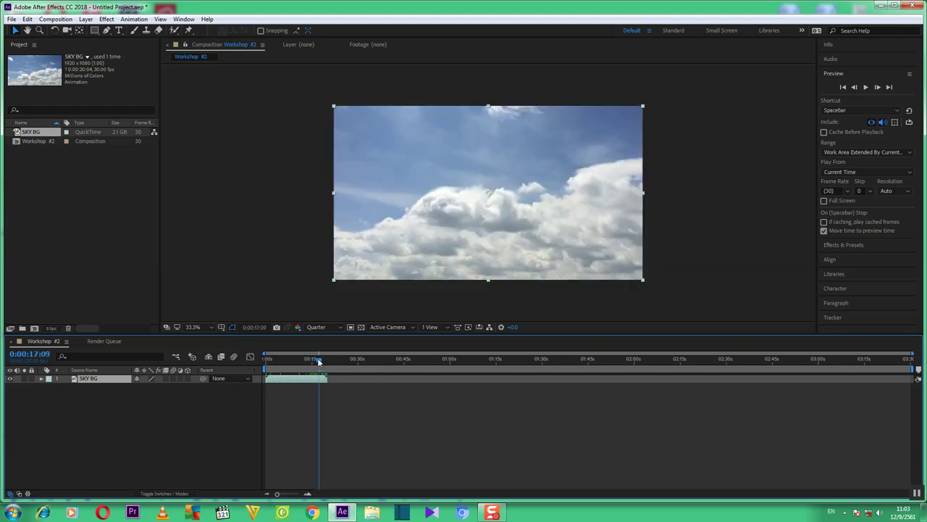
left_click_drag(319, 359, 325, 364)
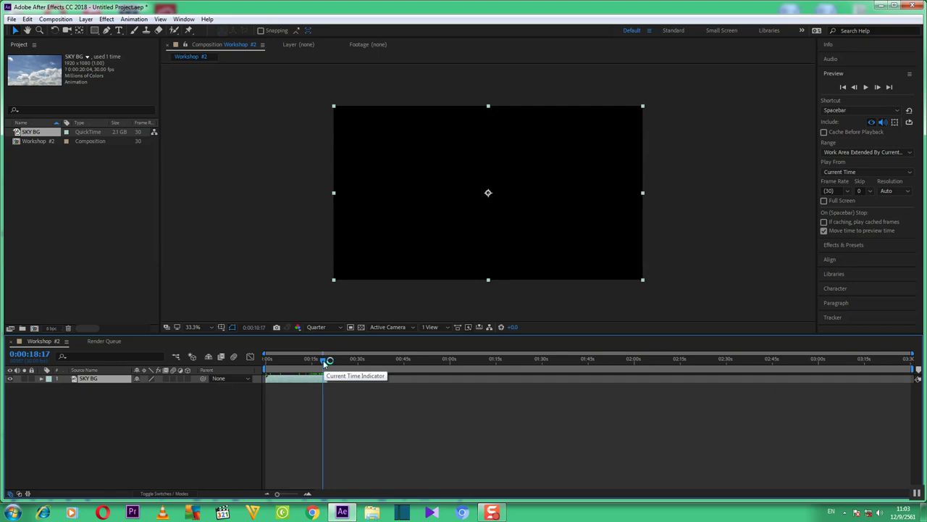
left_click_drag(324, 362, 316, 361)
left_click(864, 98)
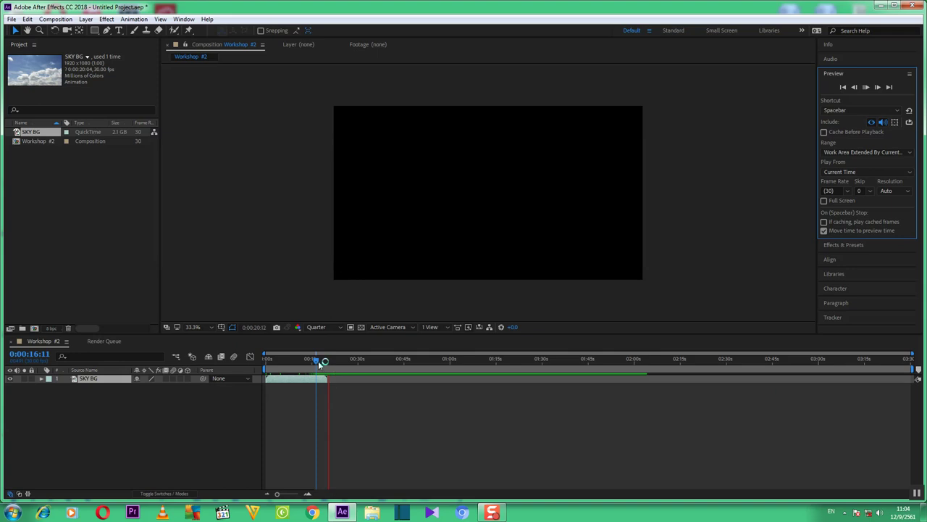
left_click(331, 360)
left_click_drag(332, 361, 320, 364)
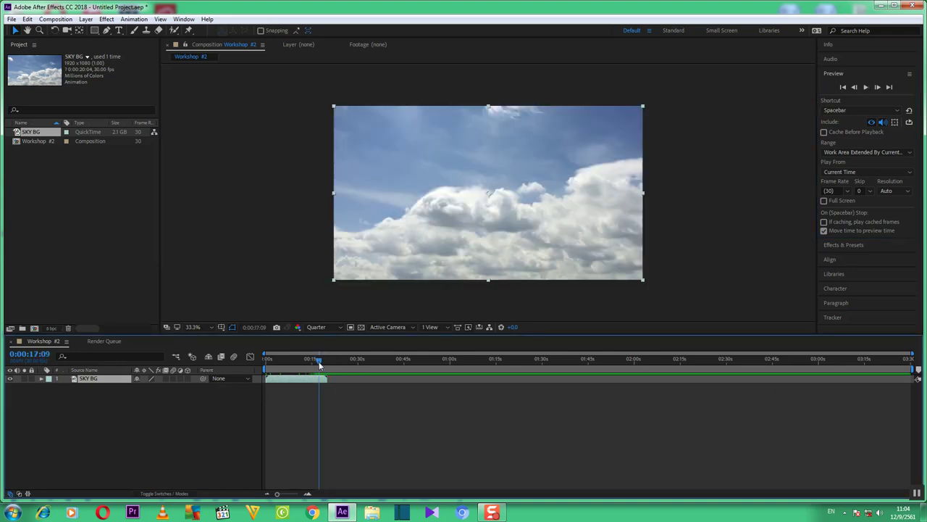
- Place the current time at 0:00:17:19, on the last frame where the sky picture shows
left_click_drag(319, 361, 321, 369)
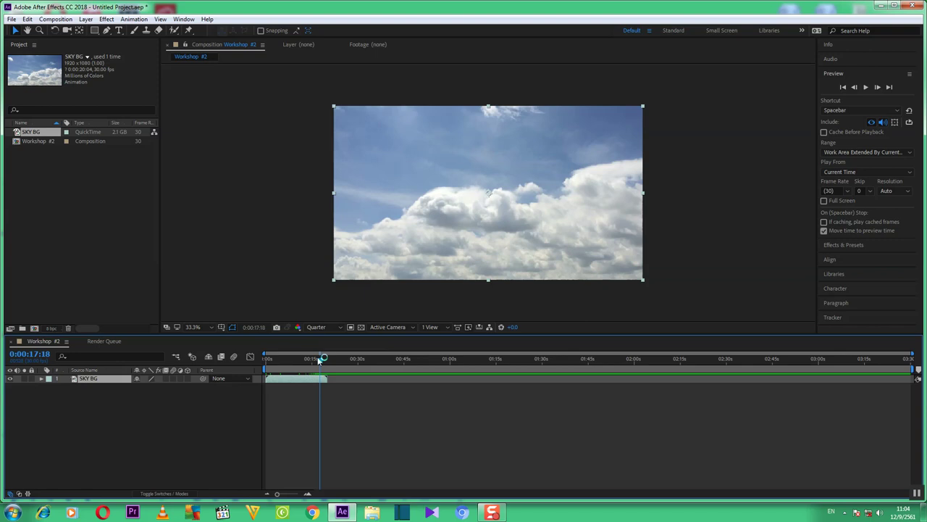
left_click(877, 88)
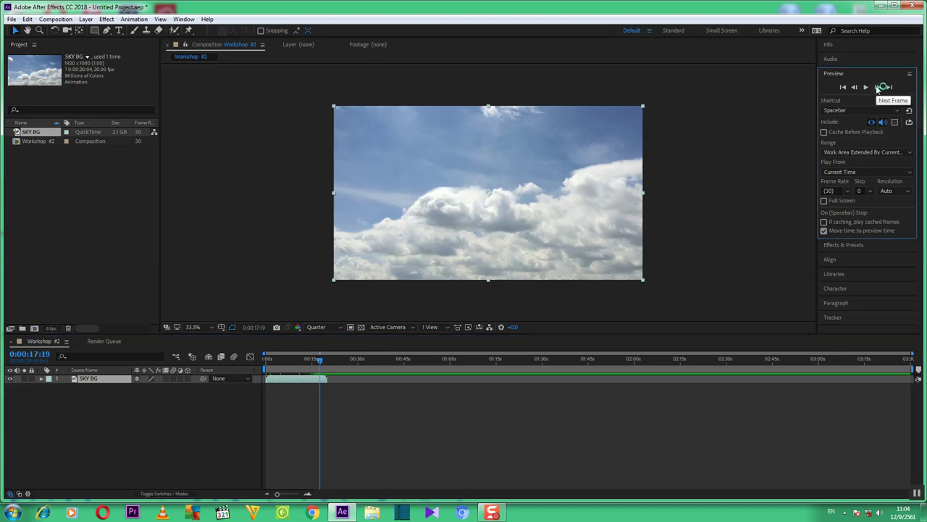
left_click(877, 88)
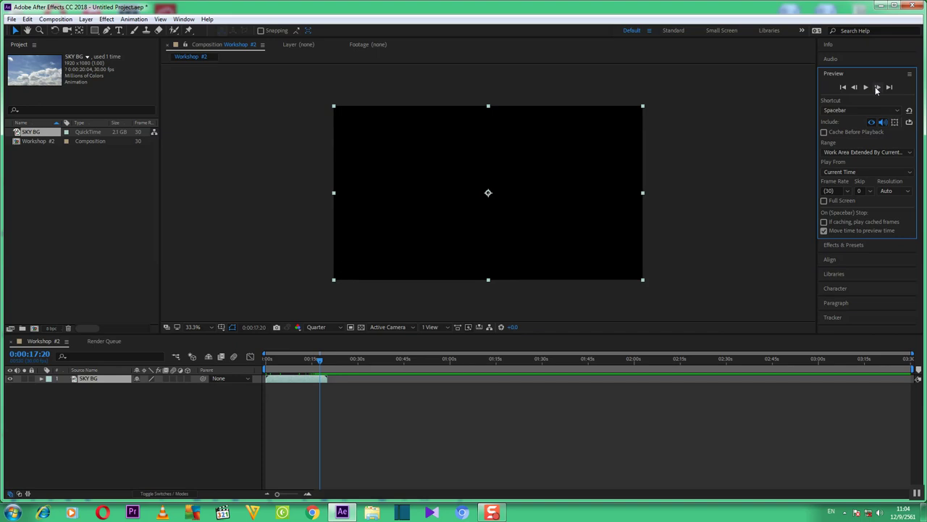
left_click(857, 87)
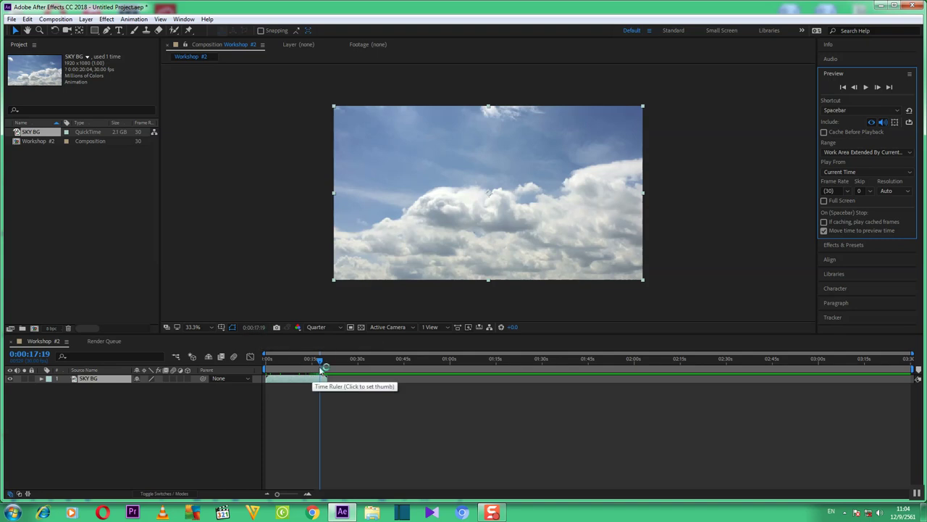
left_click(877, 88)
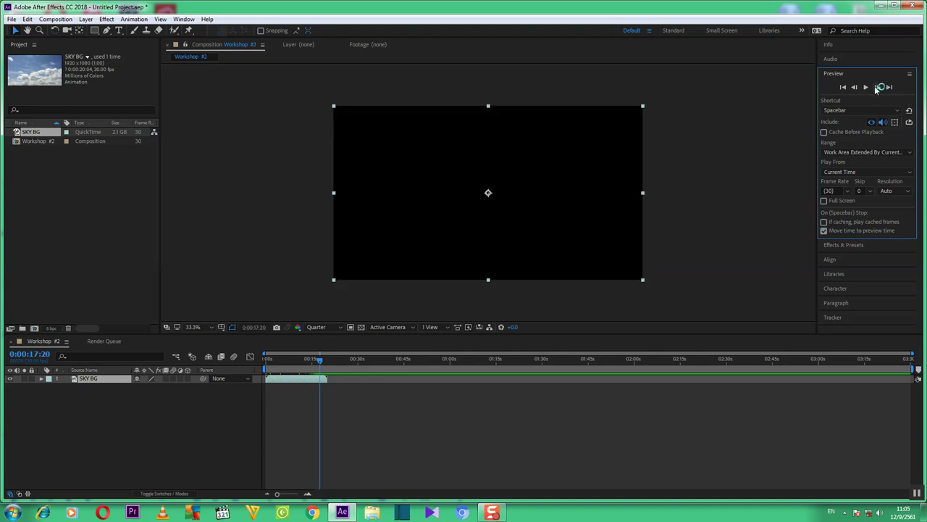
left_click(855, 87)
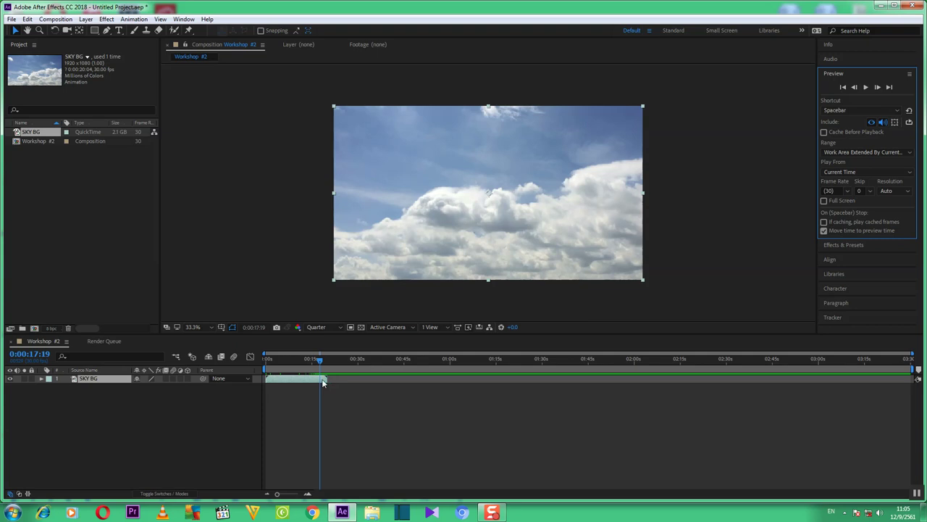
- Split the SKY BG layer at 0:00:17:19 and delete the piece after the split
left_click(27, 20)
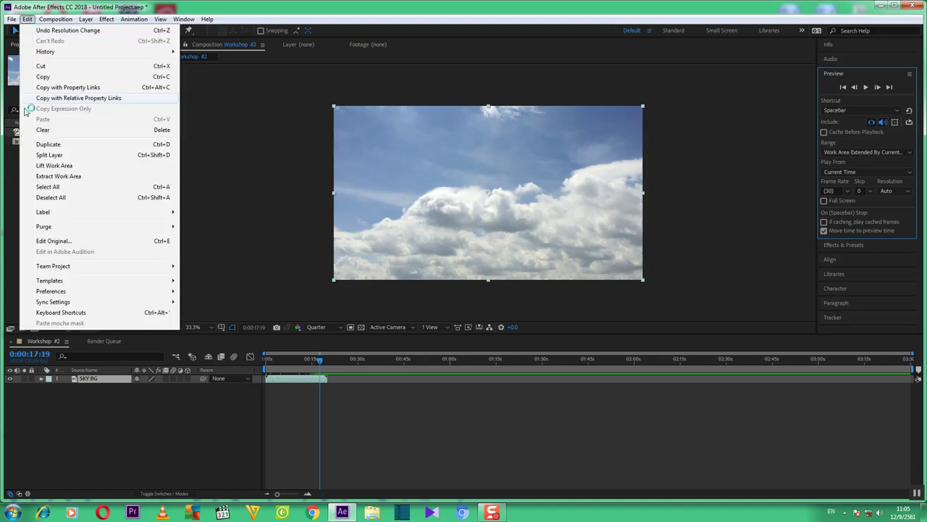
left_click(37, 156)
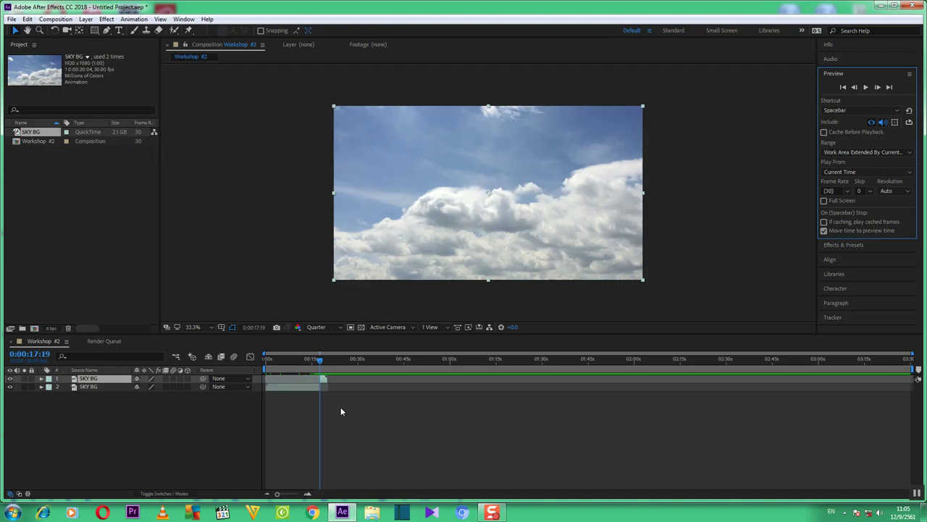
left_click(326, 381)
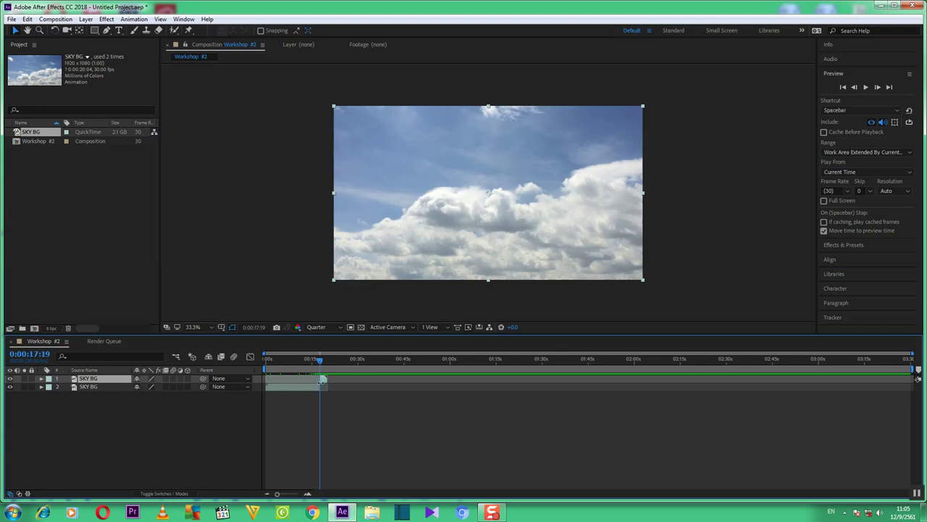
key("Delete")
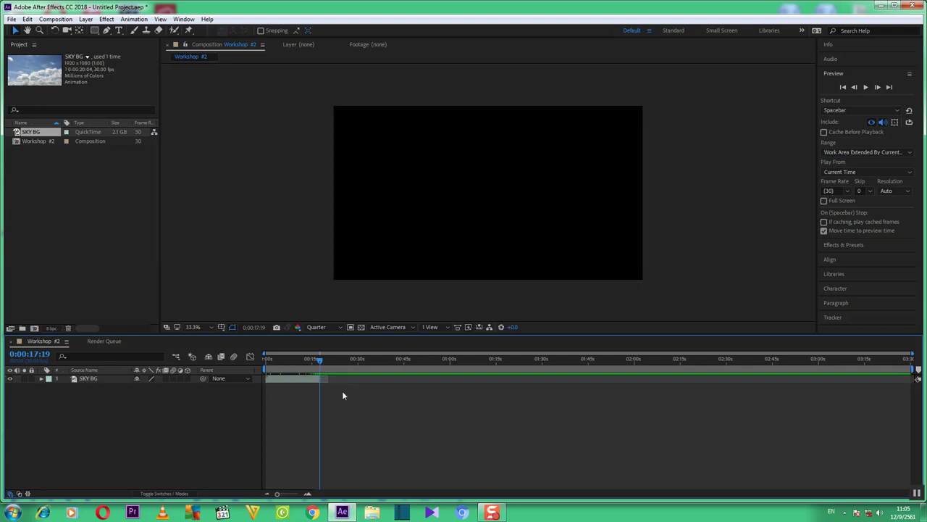
- Play the trimmed SKY BG layer from the start and examine its cut end frame by frame from 0:00:17:09 to 0:00:17:19
left_click_drag(321, 360, 268, 363)
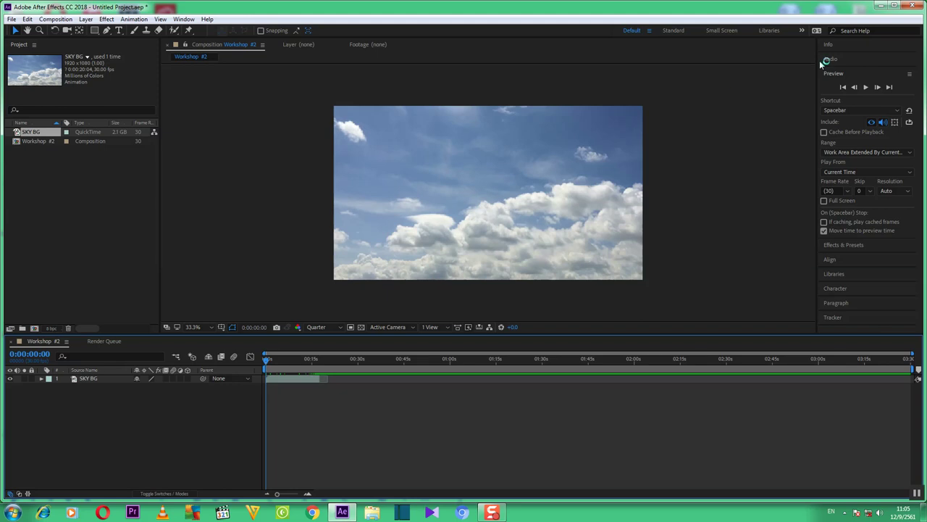
left_click(866, 87)
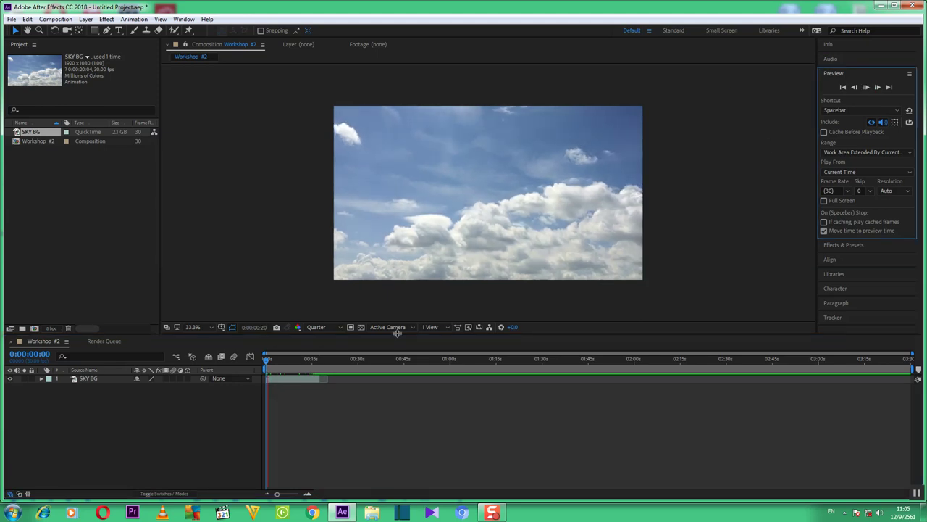
left_click(318, 363)
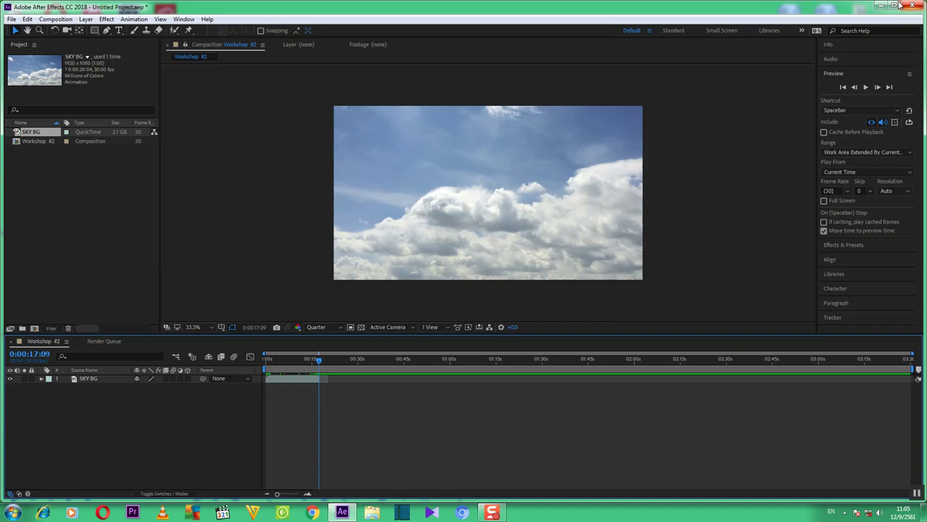
left_click(878, 88)
left_click(877, 88)
left_click(877, 87)
left_click(877, 88)
left_click(877, 88)
left_click(877, 88)
left_click(877, 88)
left_click(877, 87)
left_click(877, 88)
left_click(877, 88)
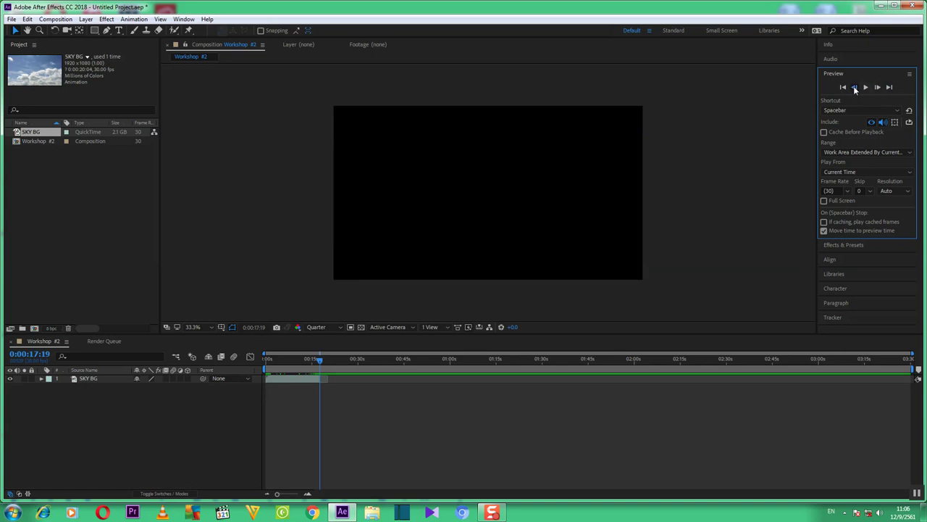
left_click(854, 87)
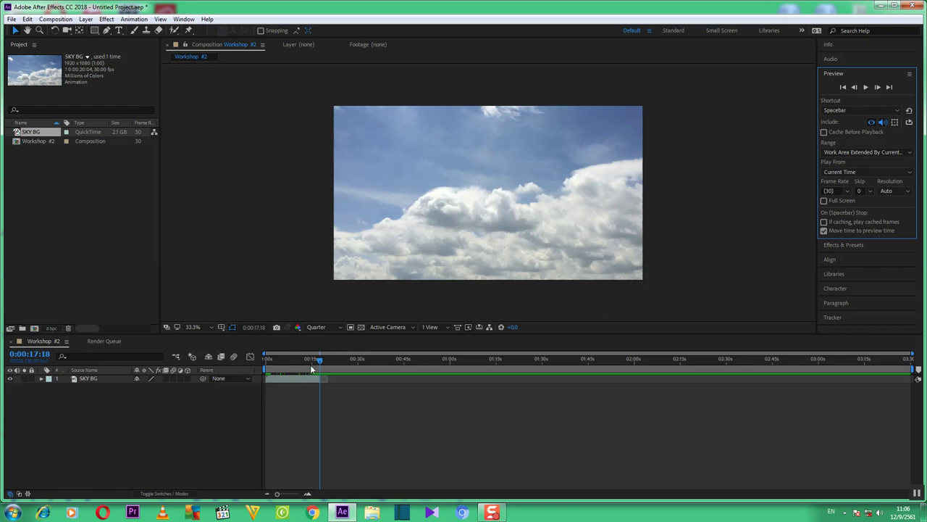
- Return the current time to the composition's start and set the preview resolution to Full
left_click_drag(322, 362, 262, 363)
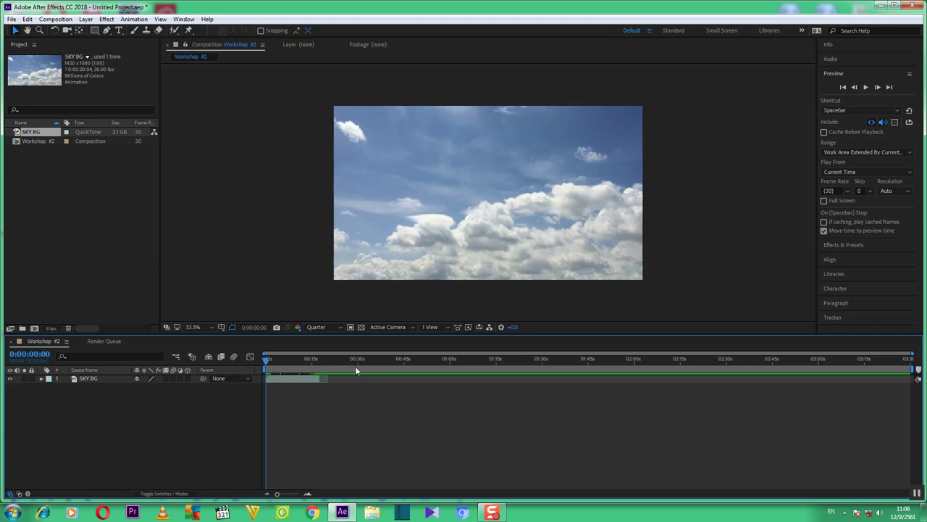
left_click(341, 328)
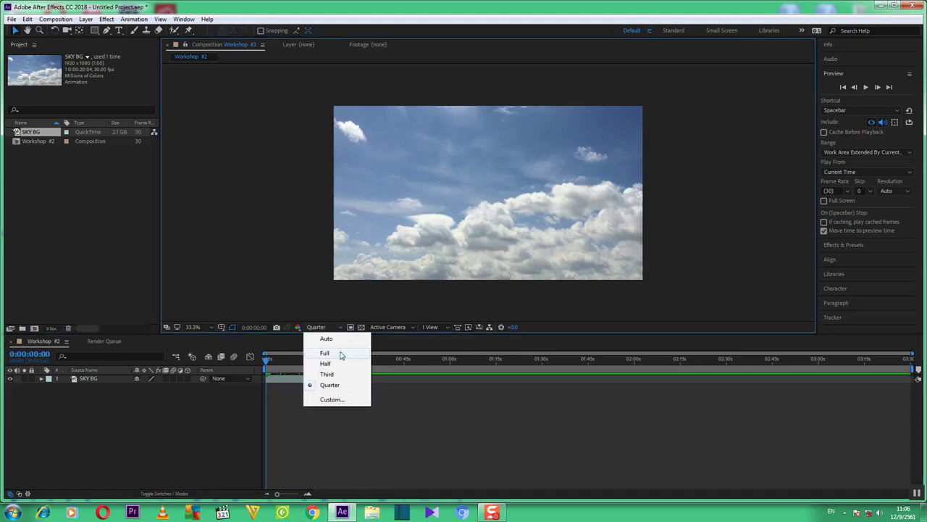
left_click(341, 353)
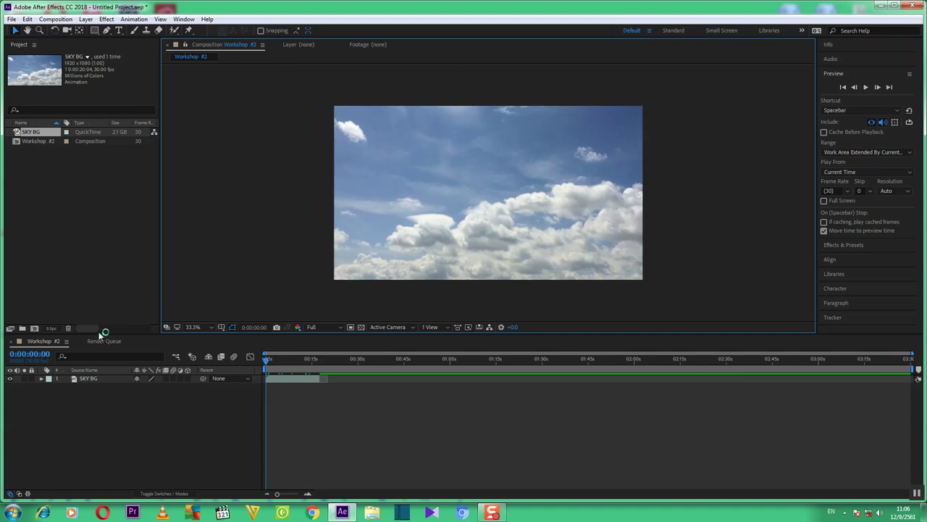
- Import the clip "022-1-1-3 roto BS mov" from the Workshop Ae #2 folder as footage
right_click(110, 174)
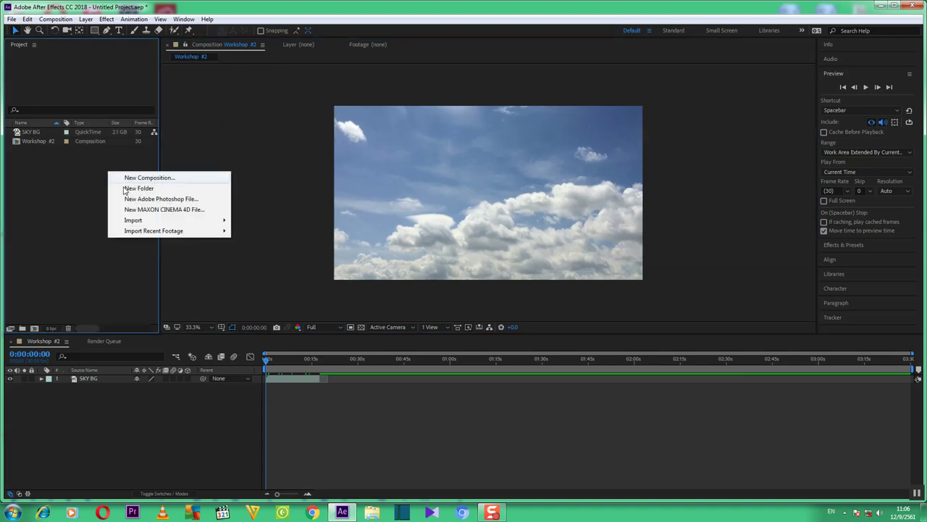
mouse_move(152, 221)
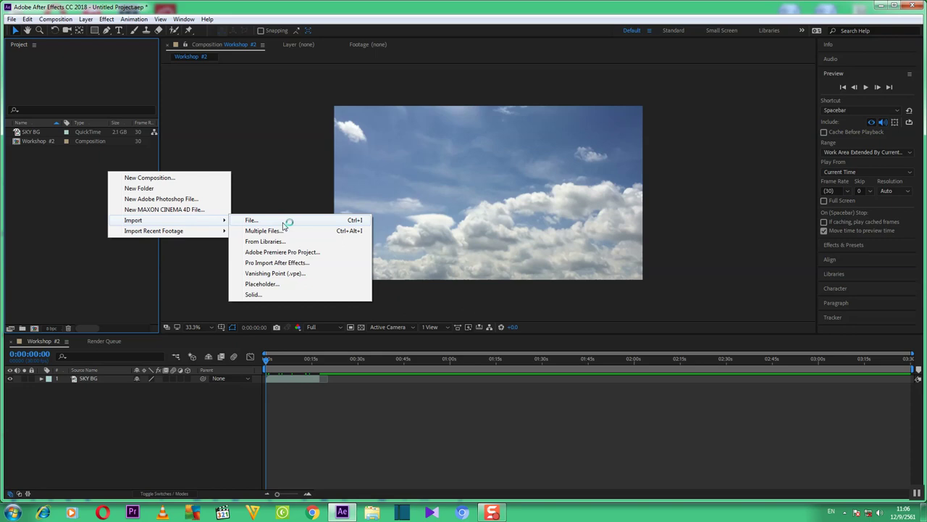
left_click(283, 221)
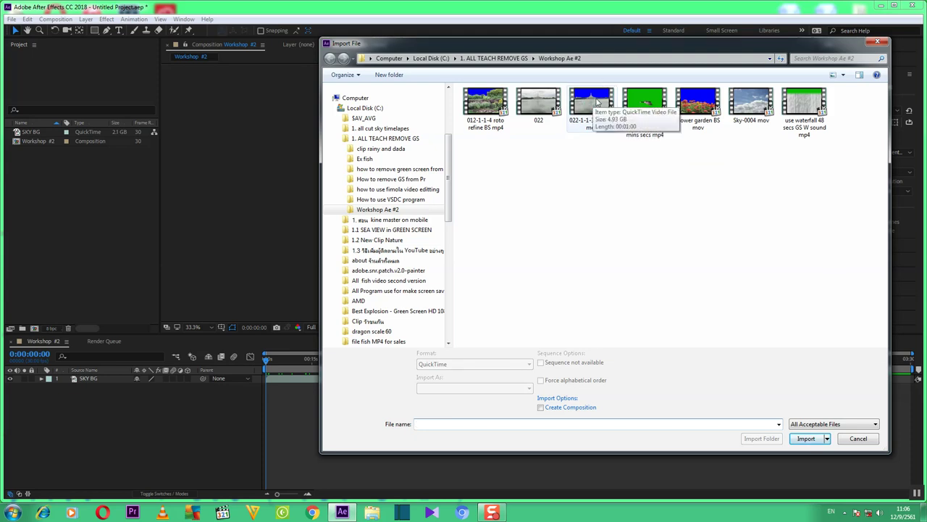
left_click(592, 110)
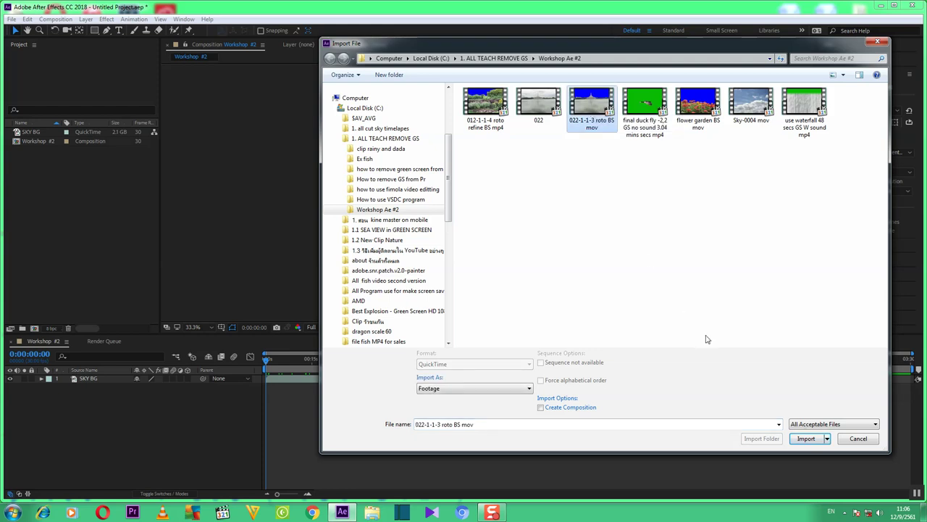
left_click(806, 438)
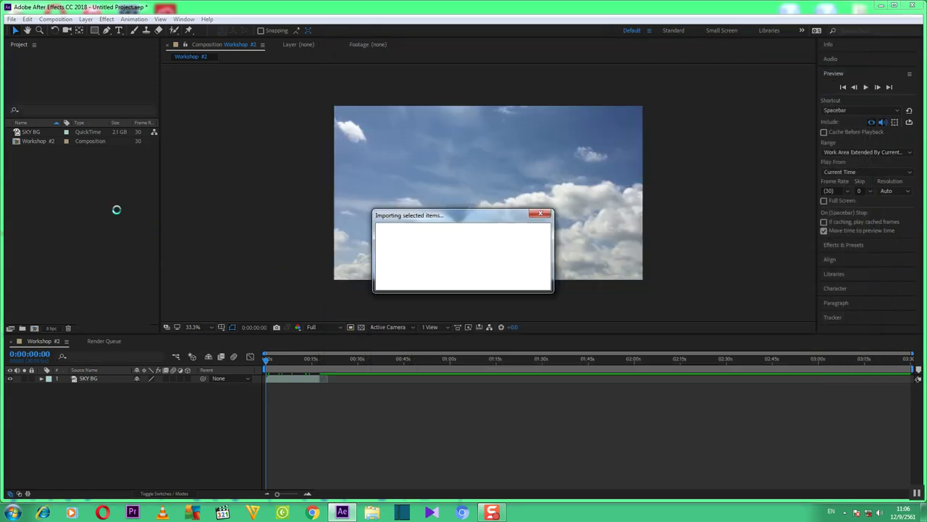
- Rename the imported blue-screen clip in the project as "RAMA 9 Building"
right_click(42, 133)
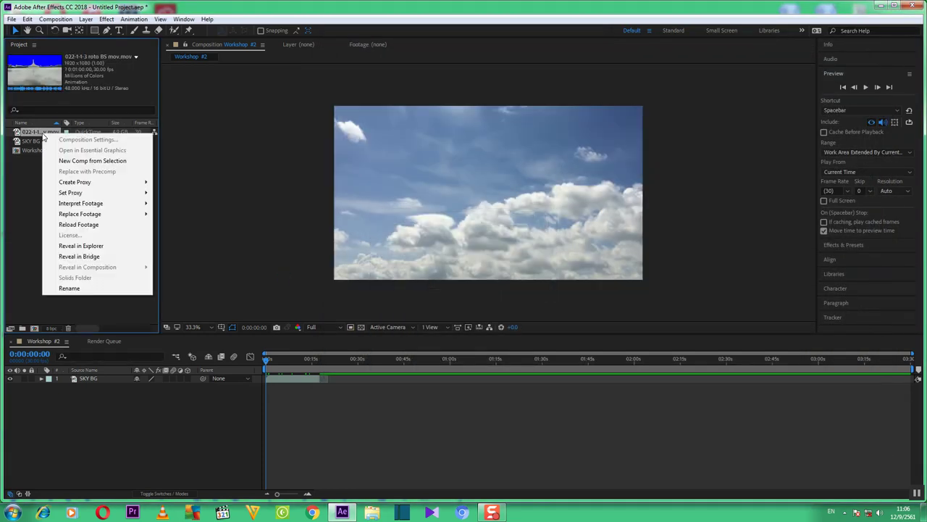
left_click(69, 288)
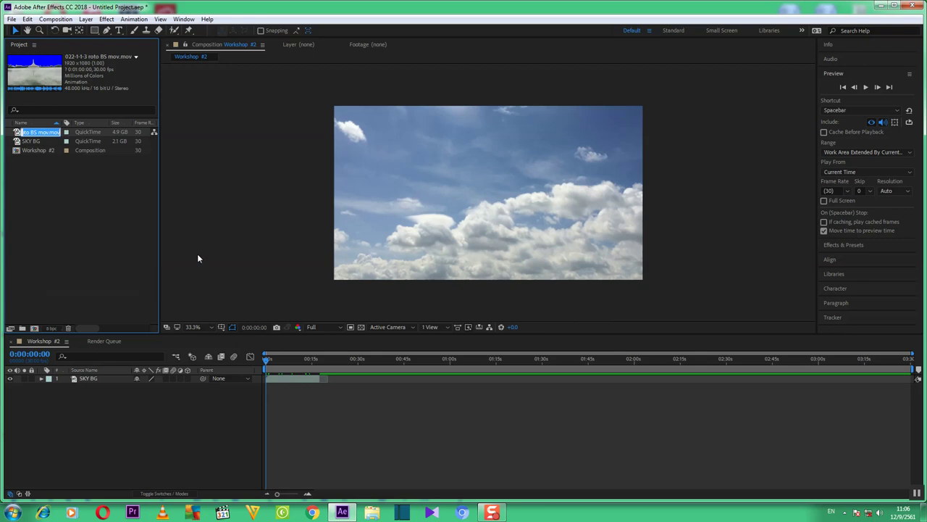
type("RAMA 9 Bu")
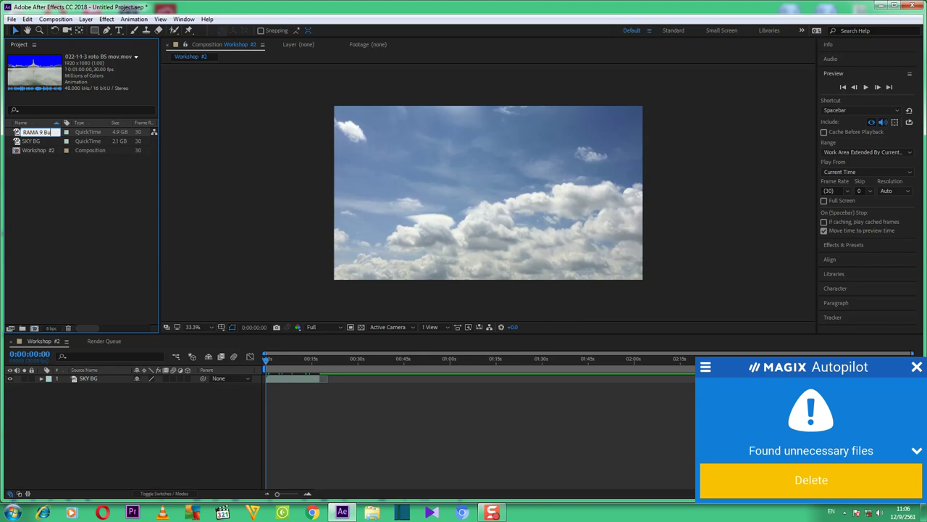
type("ilding")
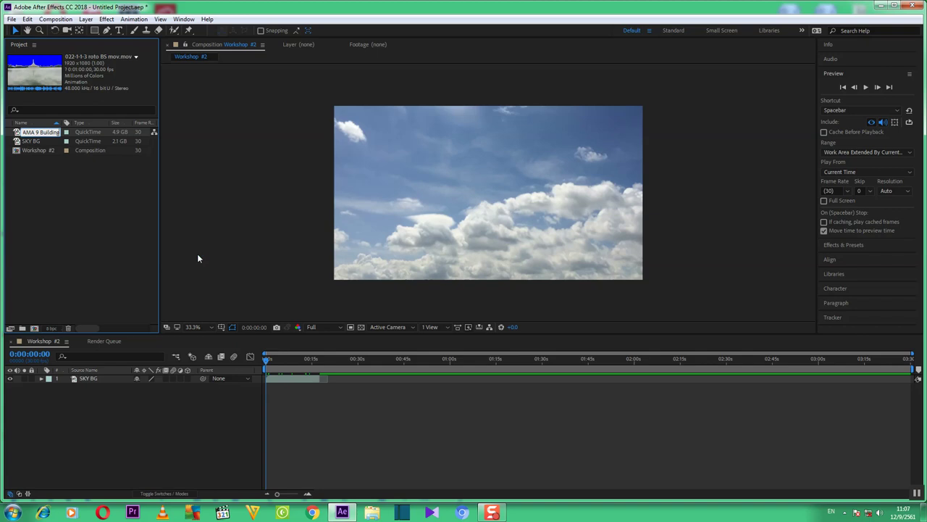
key("Return")
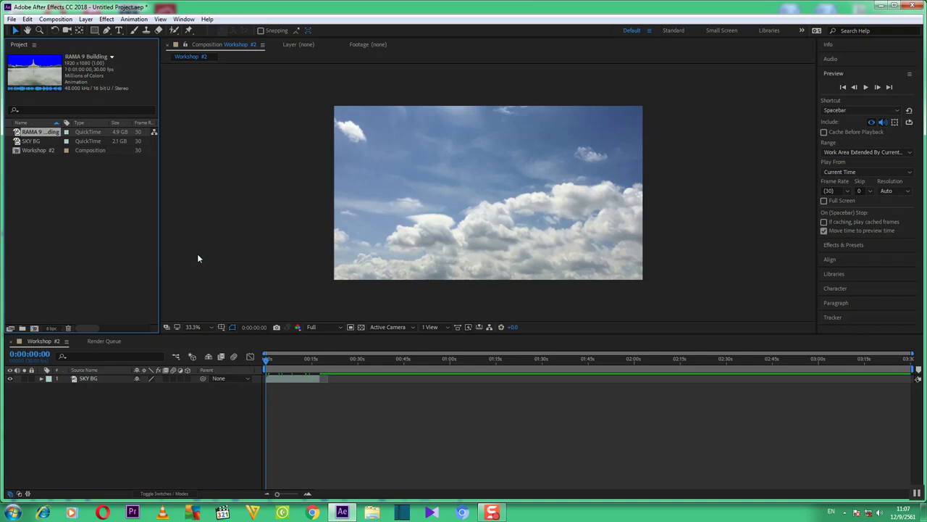
- Add RAMA 9 Building to the composition below SKY BG, view its end at 0:00:59:27 and return to the start
left_click_drag(51, 136, 116, 413)
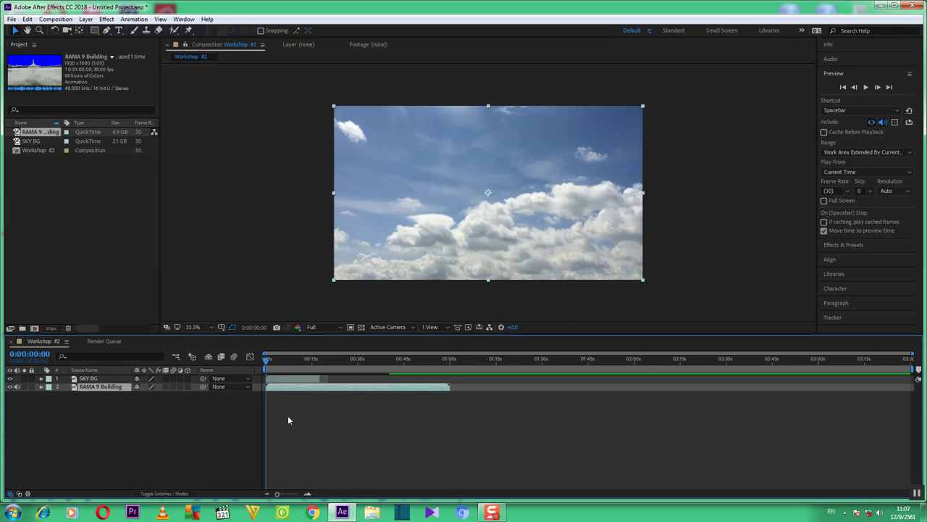
left_click(450, 362)
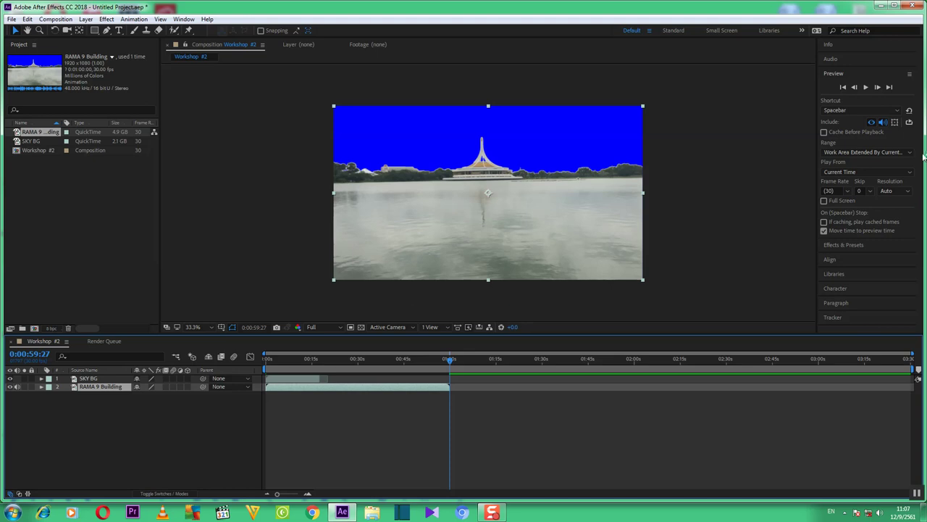
left_click(843, 87)
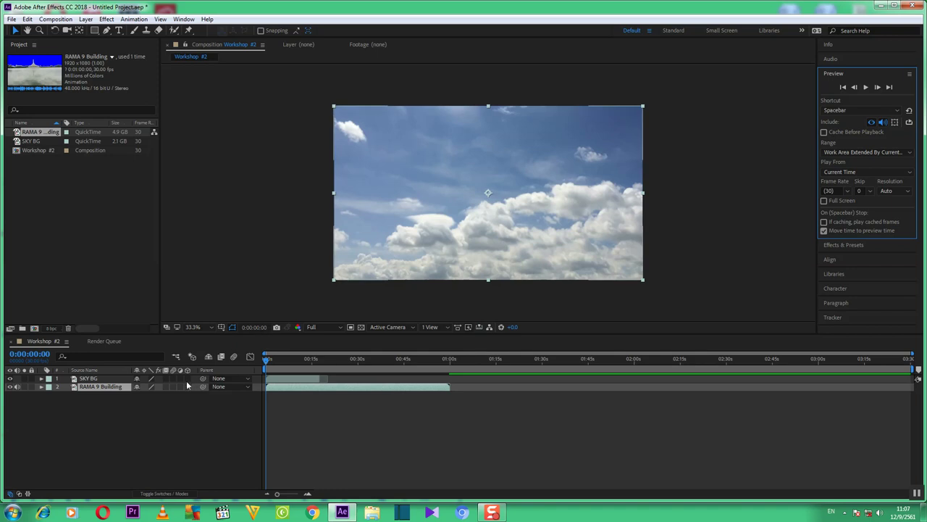
- Move the SKY BG layer below the RAMA 9 Building layer in the stacking order
key("Return")
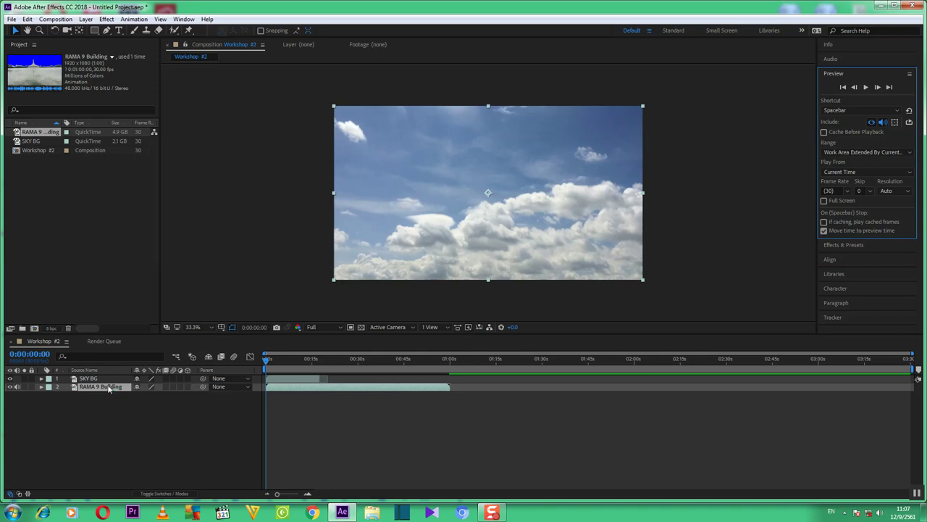
left_click(88, 378)
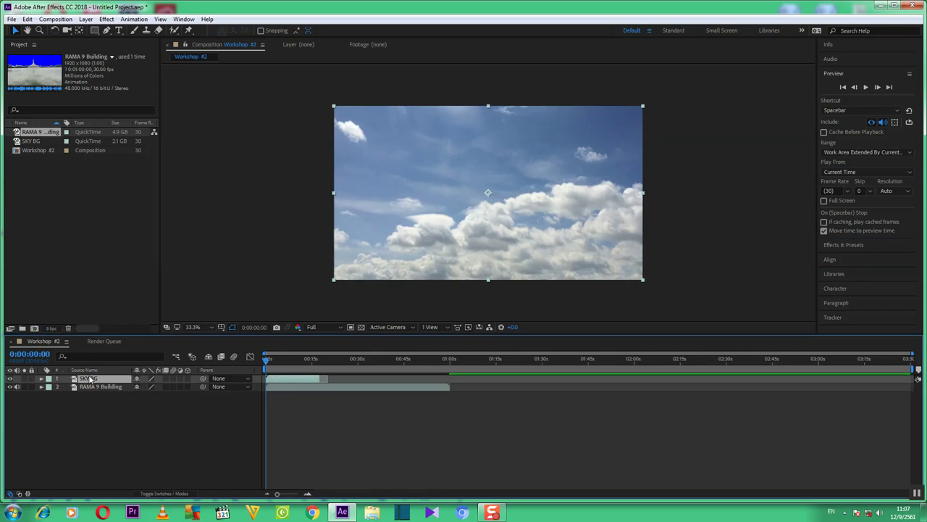
left_click_drag(89, 378, 97, 406)
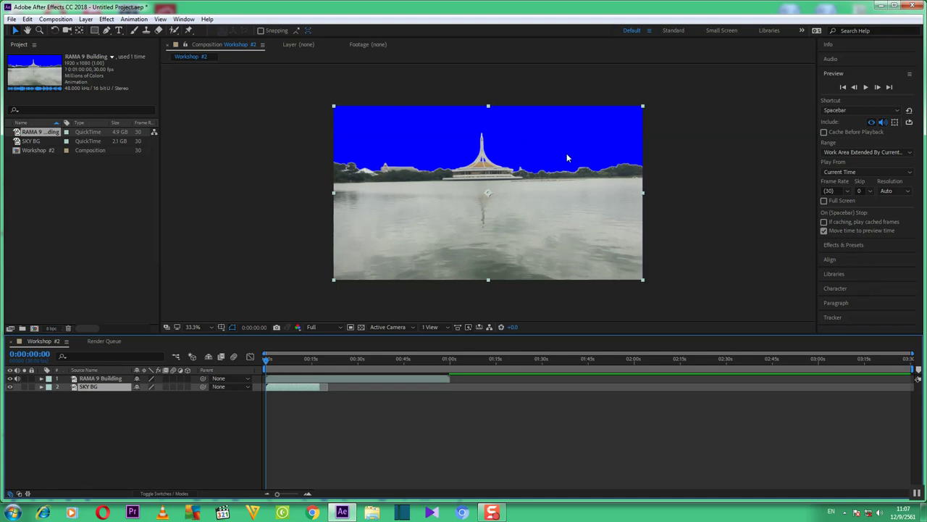
- Apply the Keylight (1.2) effect to the RAMA 9 Building layer and sample its blue background as the Screen Colour
left_click(843, 246)
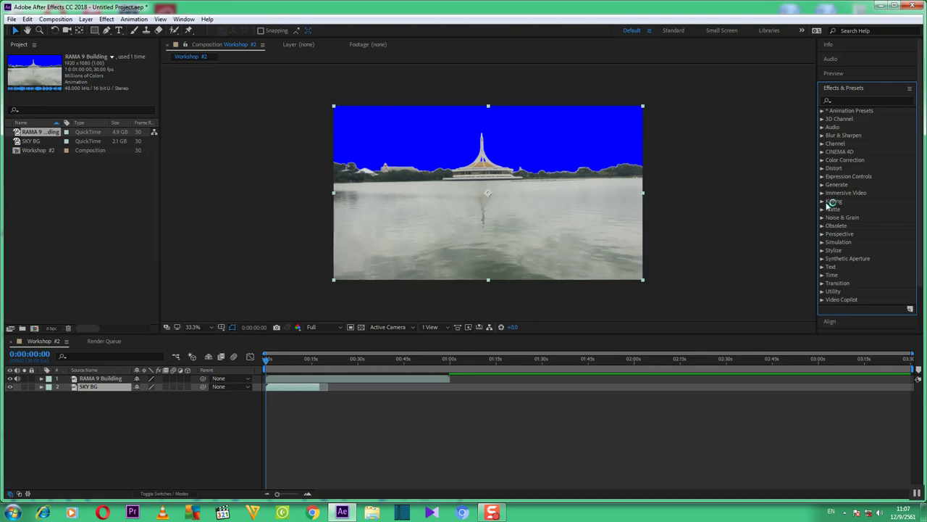
left_click(828, 204)
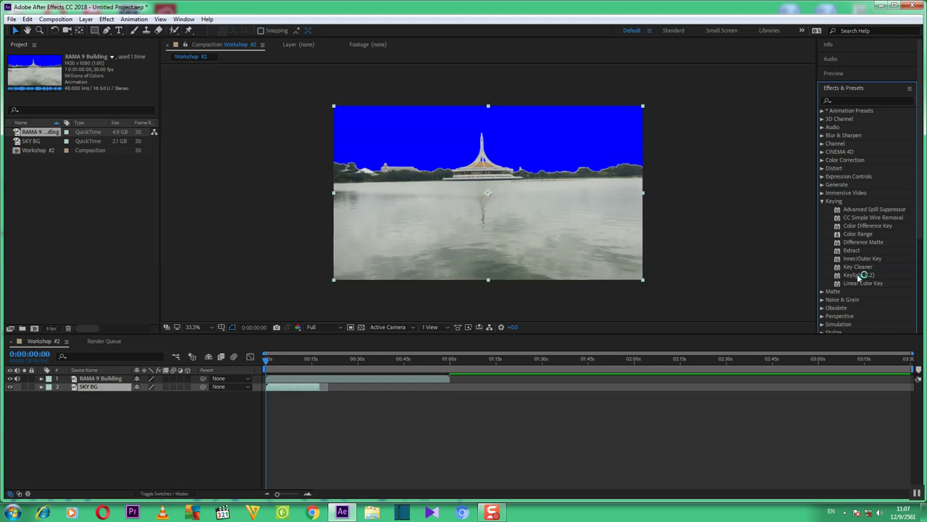
left_click_drag(860, 276, 106, 379)
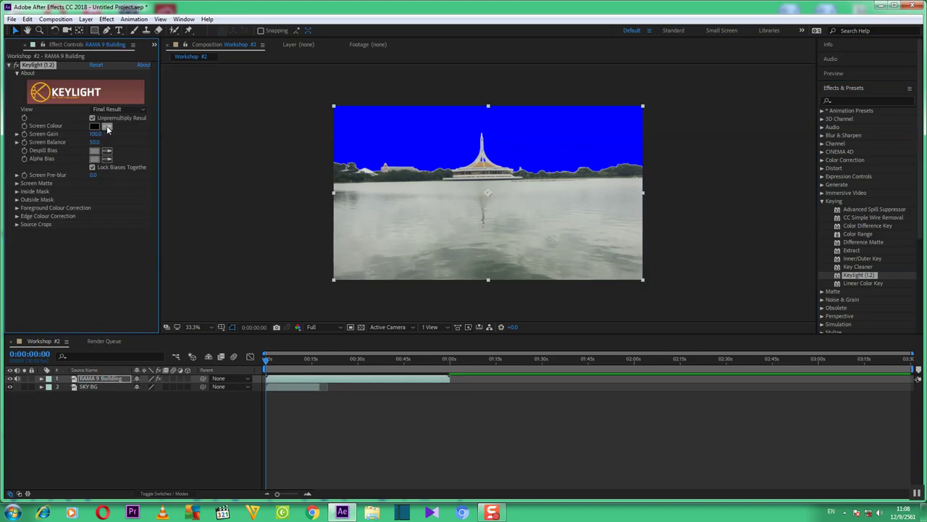
left_click(108, 128)
left_click(400, 133)
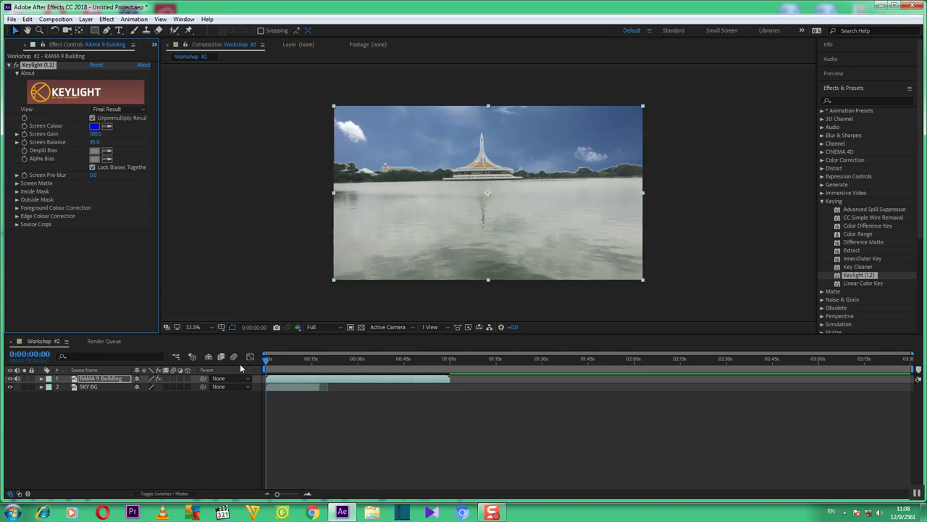
- Hide the SKY BG layer and enlarge the composition view to 50% in a taller viewer to inspect the key's edges
left_click(10, 386)
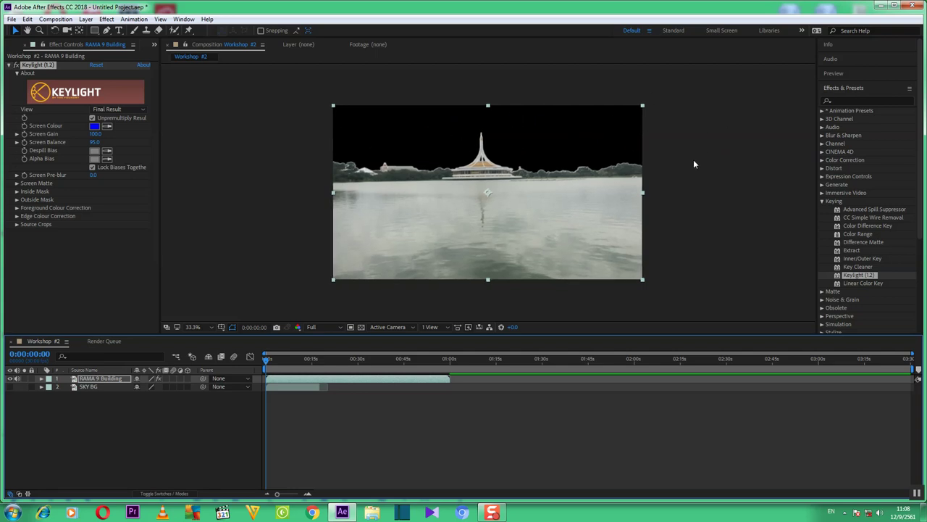
key("slash")
key("comma")
key("comma")
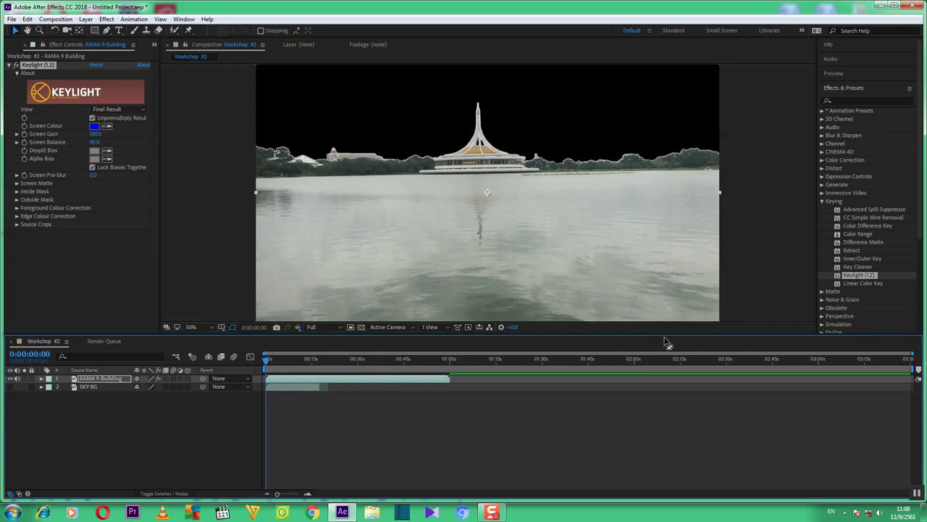
left_click_drag(666, 339, 662, 363)
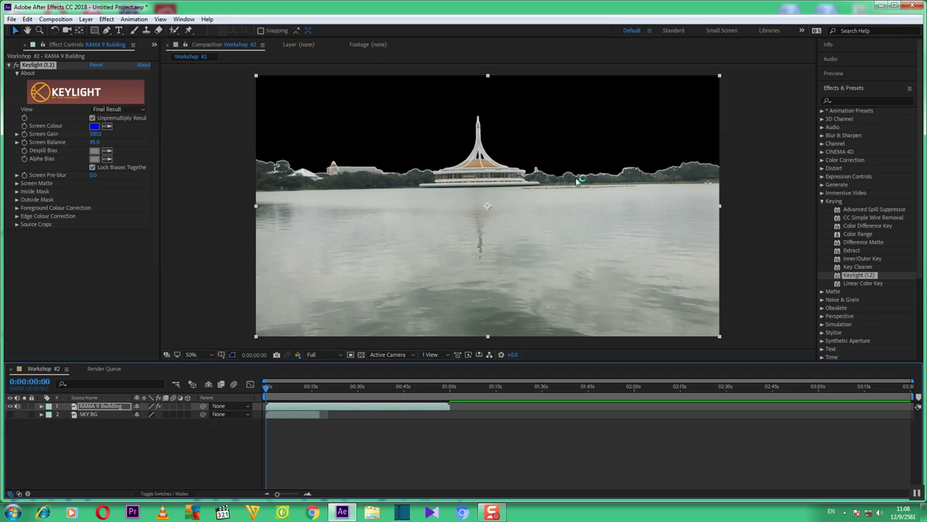
- Examine the keyed edges of the building and treeline at magnifications from 100% to 400%
scroll(600, 181, "up", 4)
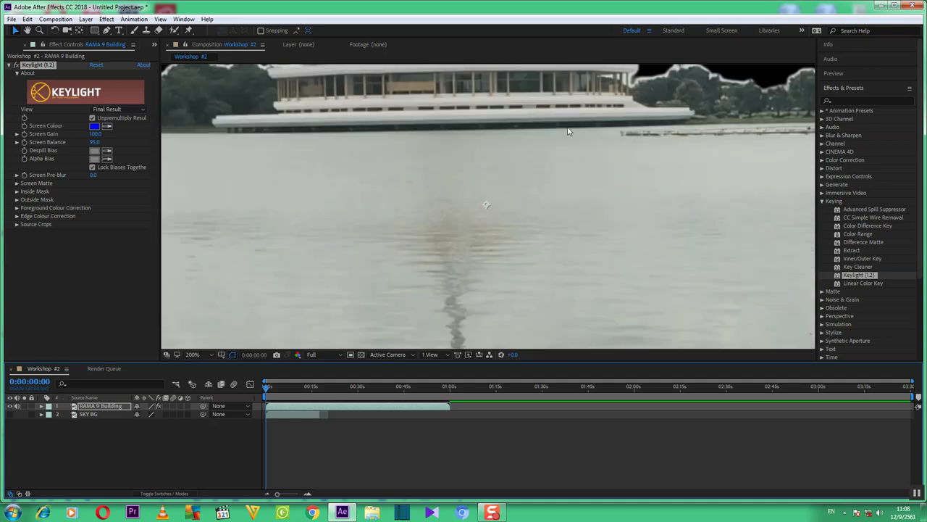
key("h")
left_click_drag(523, 180, 577, 314)
key("v")
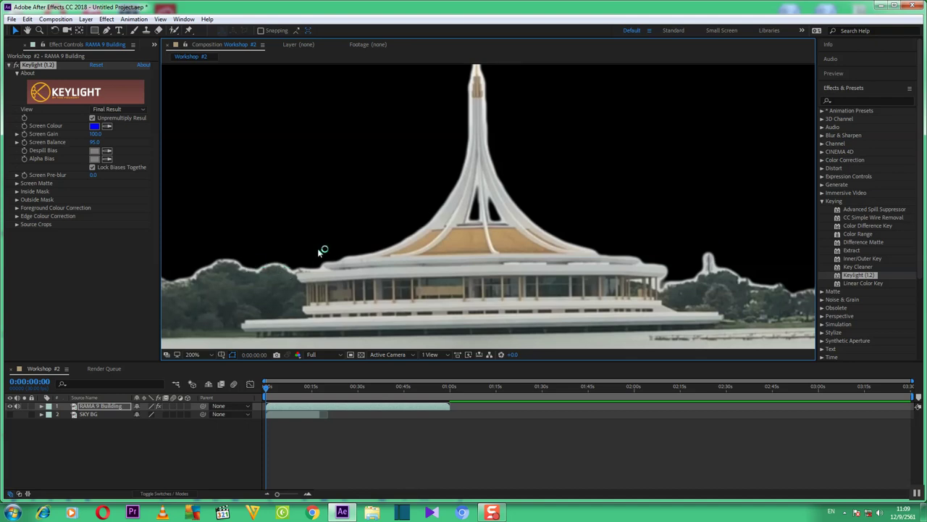
key("comma")
key("comma")
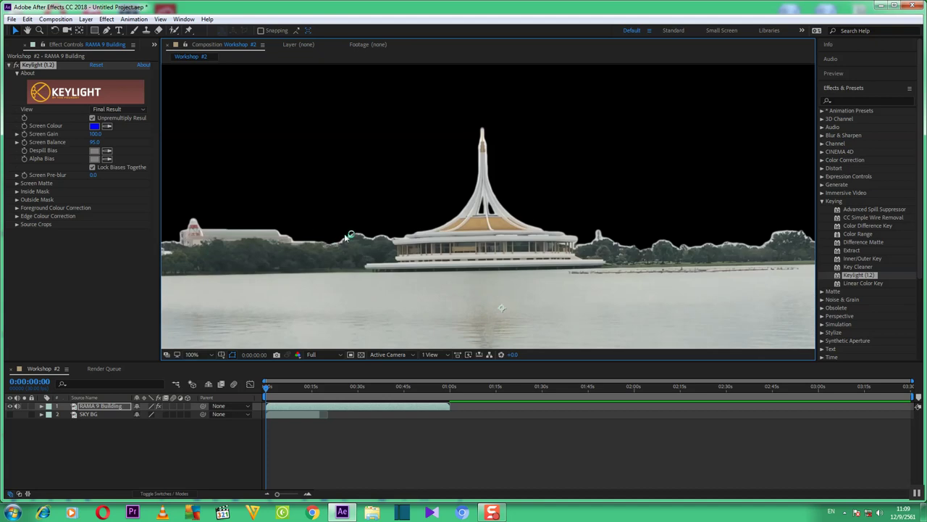
key("period")
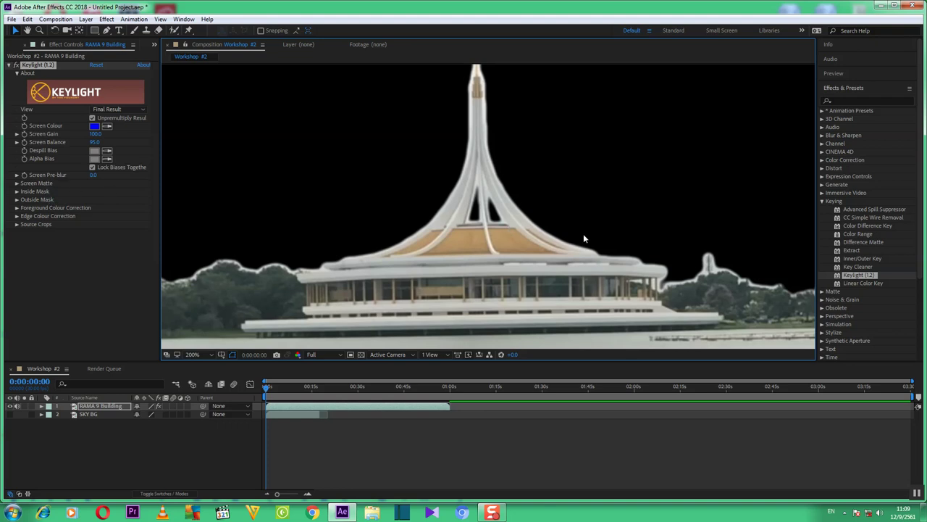
key("comma")
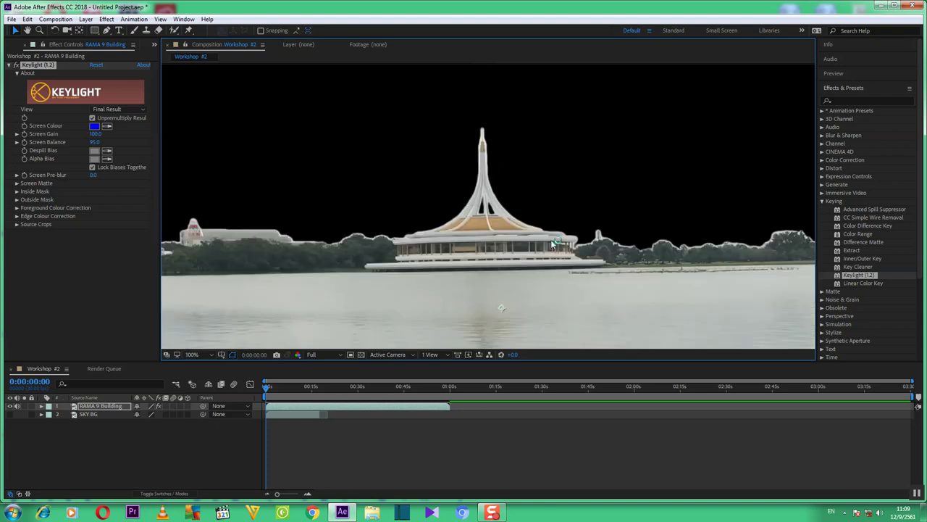
key("period")
key("comma")
key("period")
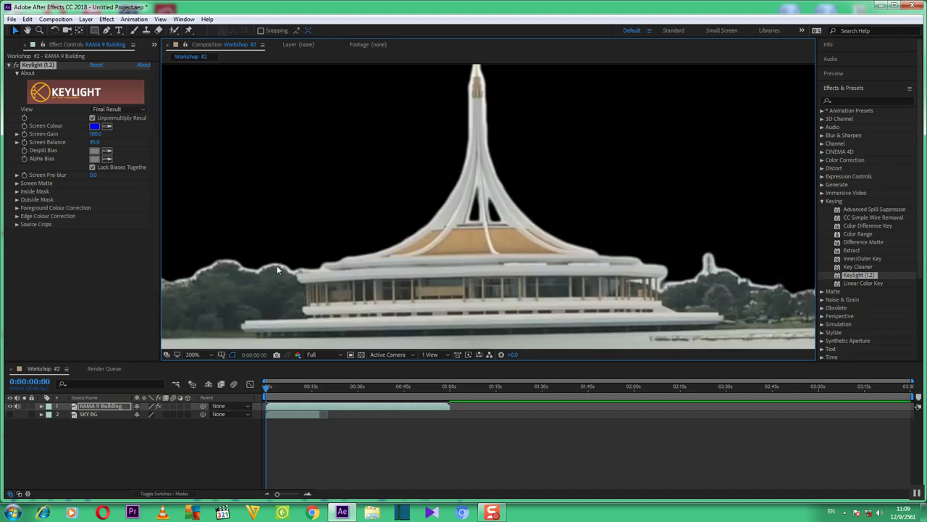
key("period")
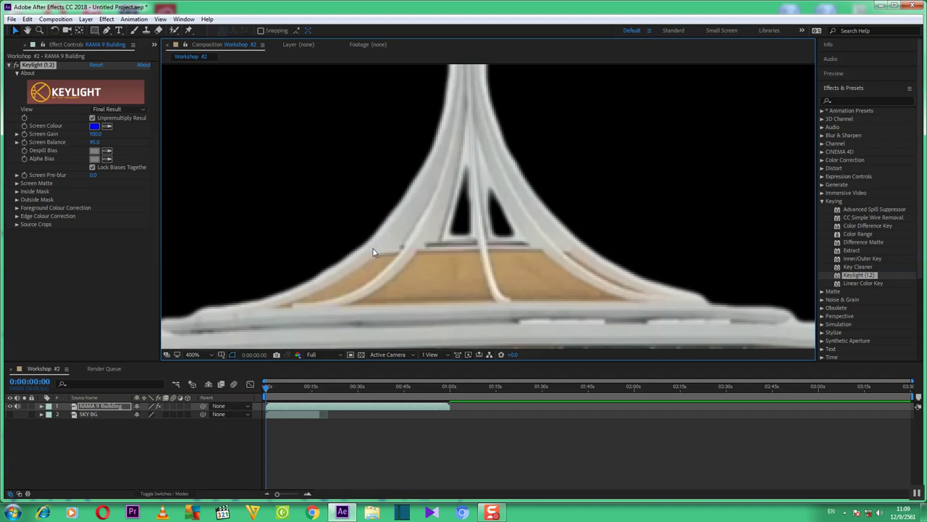
key("comma")
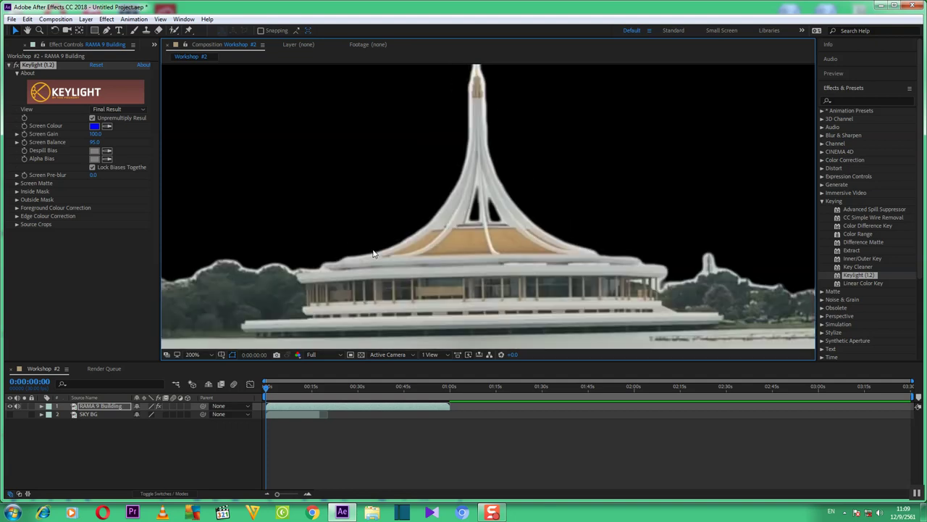
- Set Keylight's Screen Shrink/Grow in the Screen Matte settings to -2 to tighten the edges of the building and trees
left_click(17, 183)
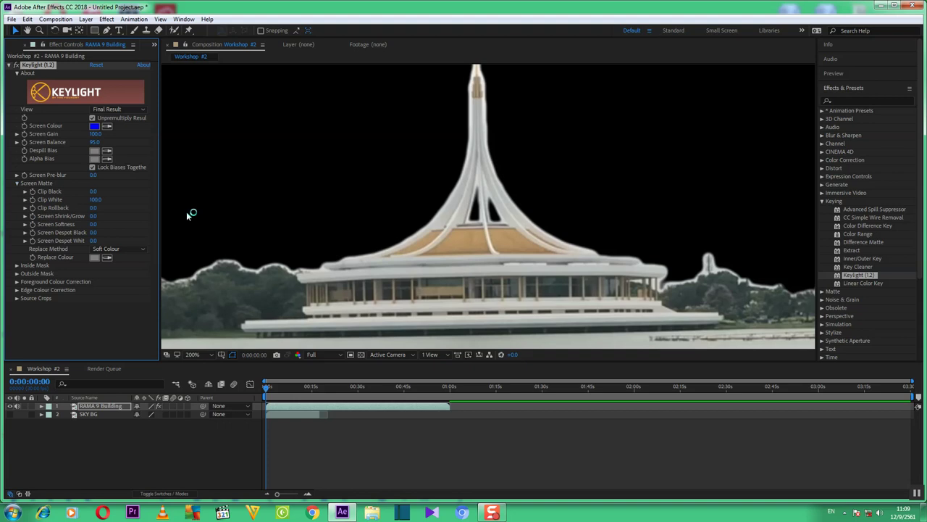
left_click(85, 226)
left_click(91, 216)
key("Return")
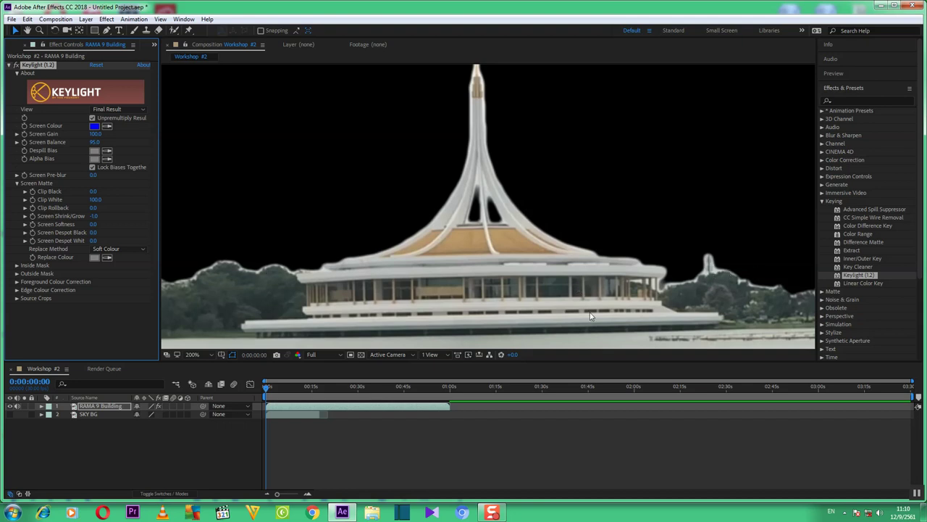
left_click(95, 216)
type("-3")
key("Return")
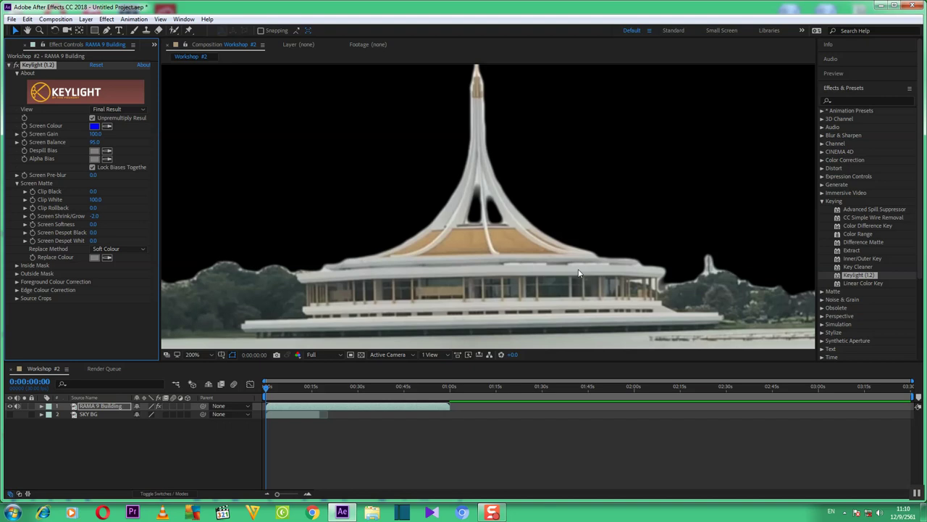
- Compare the keyed edges at several magnifications and set Keylight's Screen Softness to 2
scroll(578, 257, "down", 4)
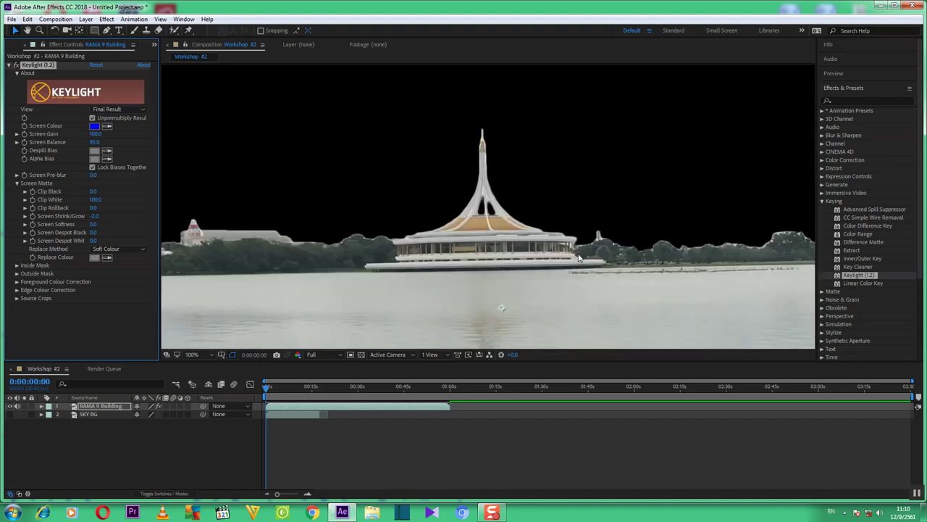
key("slash")
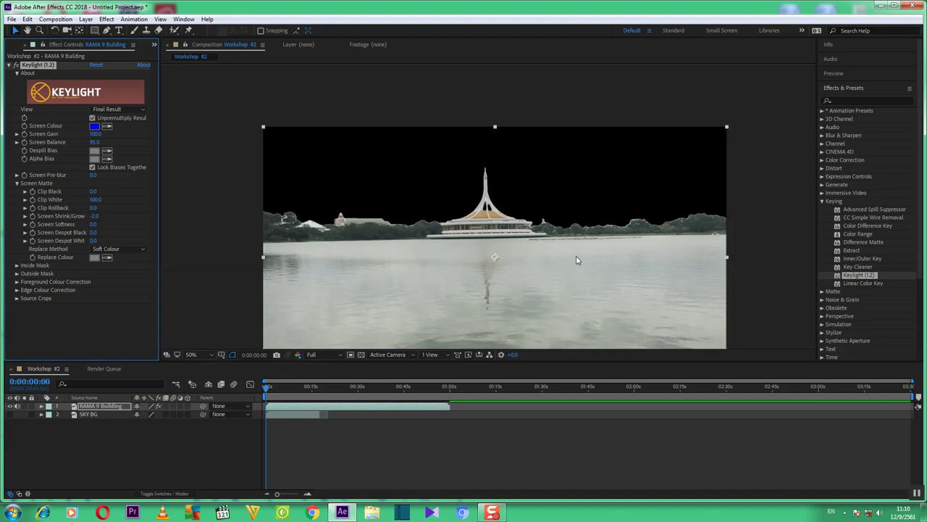
key("slash")
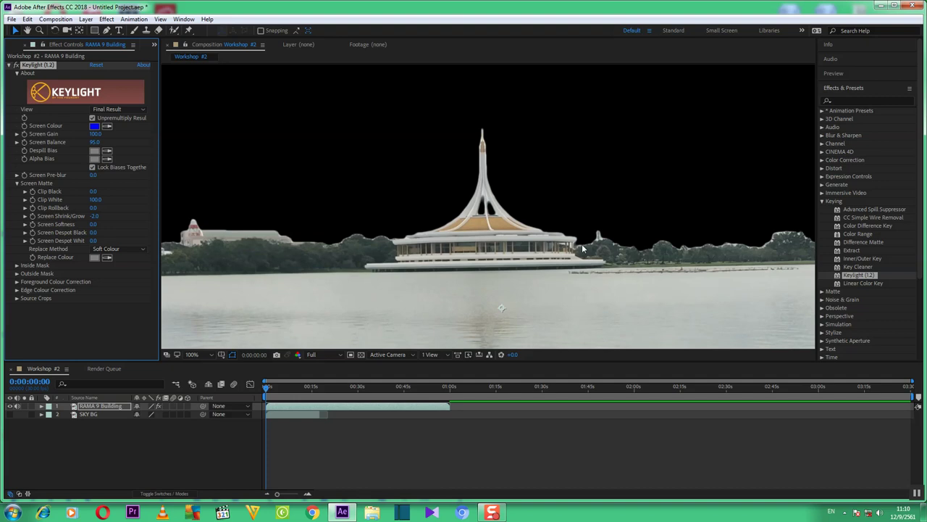
key("comma")
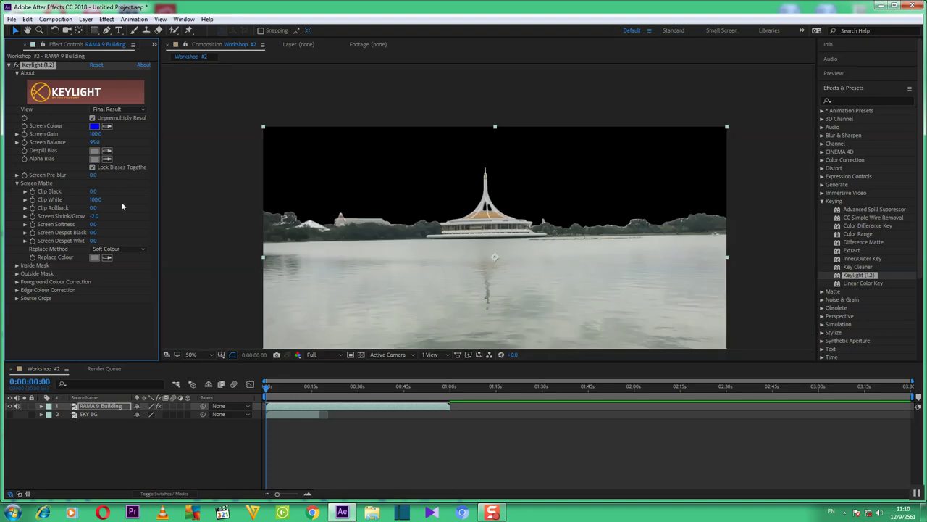
key("period")
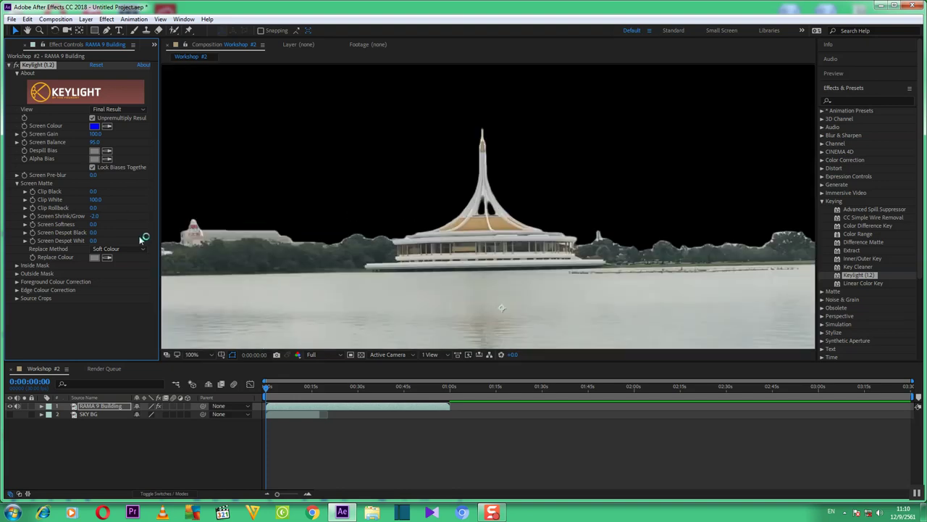
key("period")
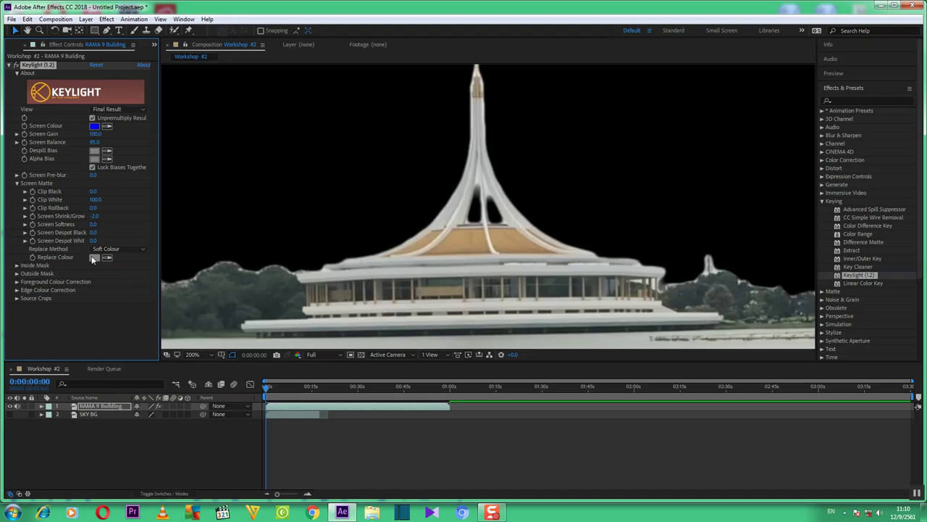
left_click(93, 224)
type("2")
key("Return")
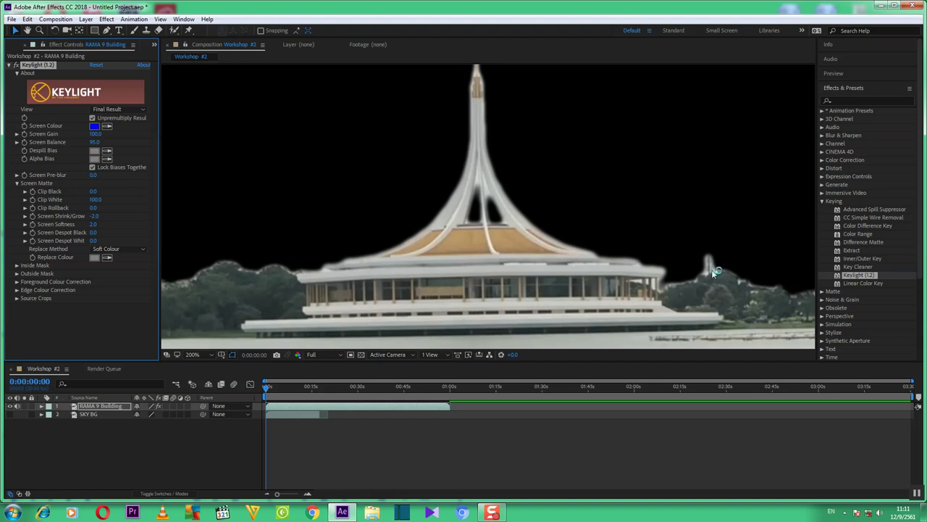
- Bring the whole frame into view at 50% and make the SKY BG layer visible again
scroll(618, 241, "down", 1)
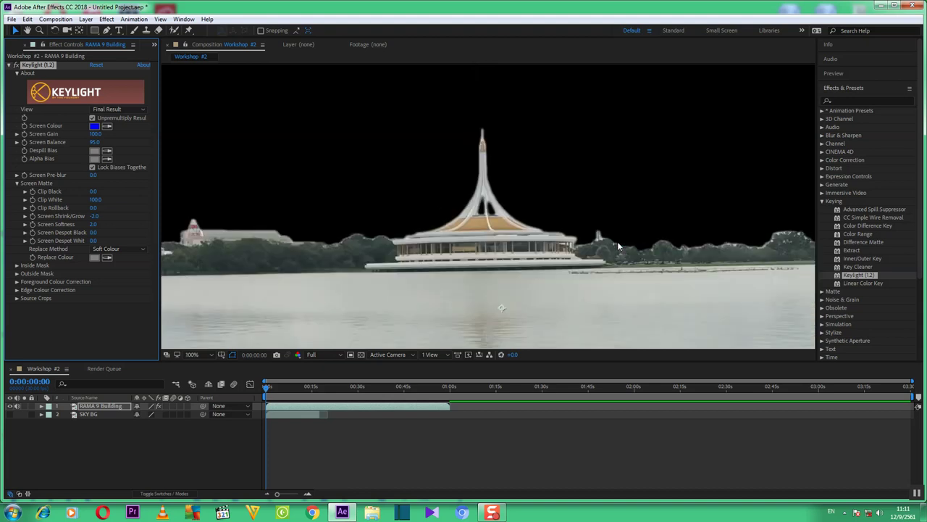
scroll(618, 247, "down", 1)
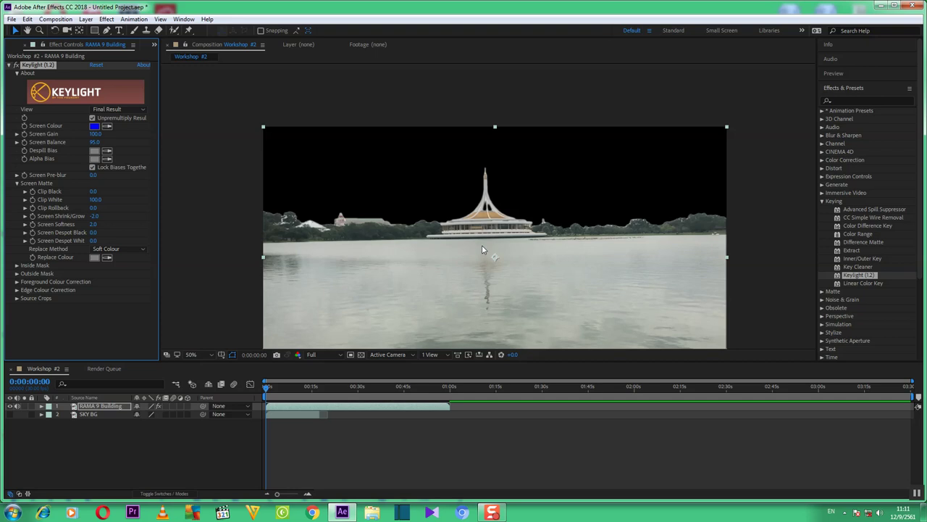
key("h")
left_click_drag(480, 243, 475, 202)
key("v")
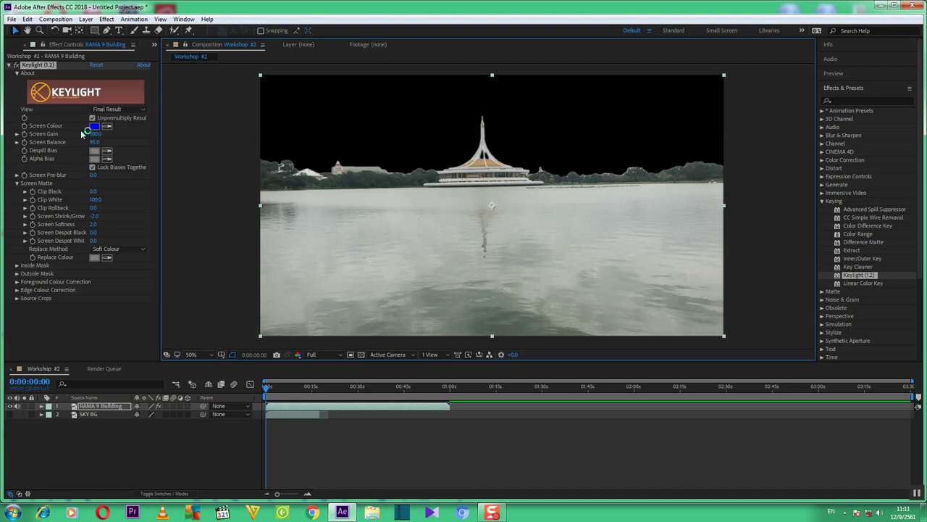
left_click(26, 46)
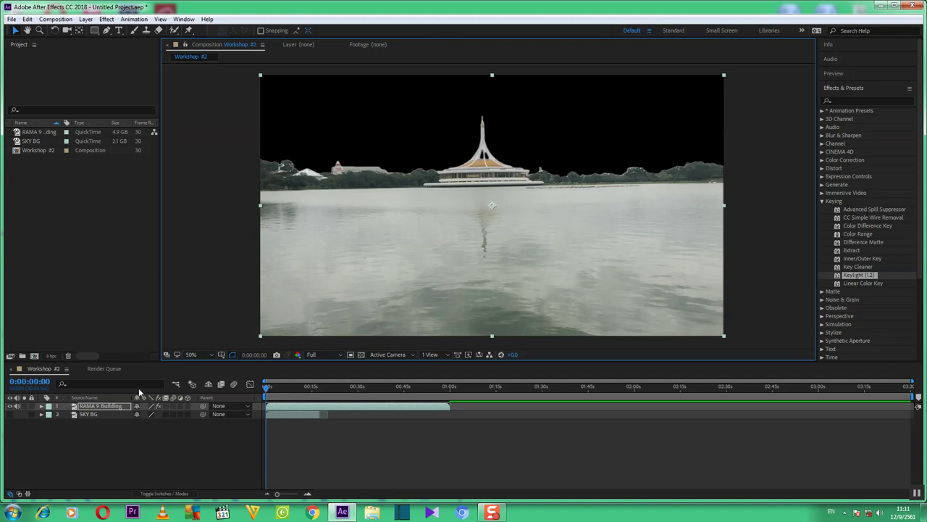
left_click(10, 414)
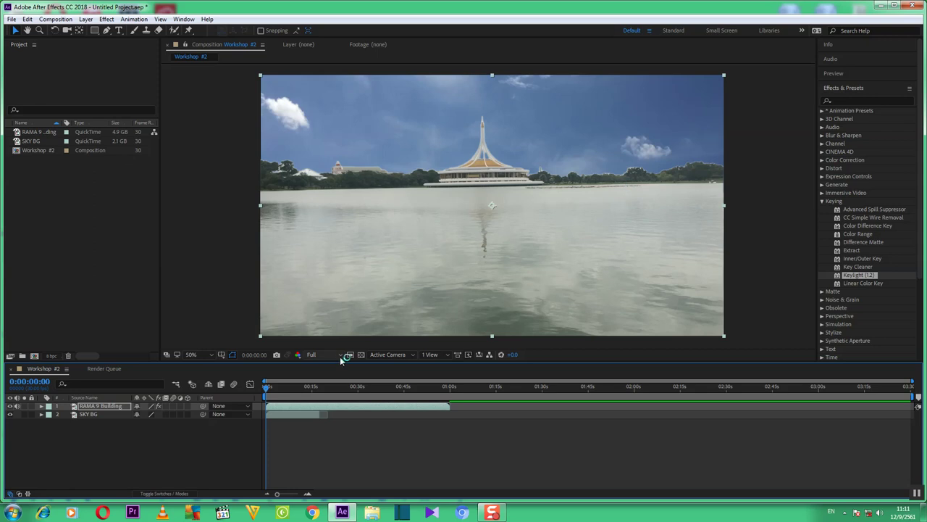
- Set the composition's viewer resolution to Quarter and play a preview of the building over the sky
left_click(316, 355)
left_click(330, 412)
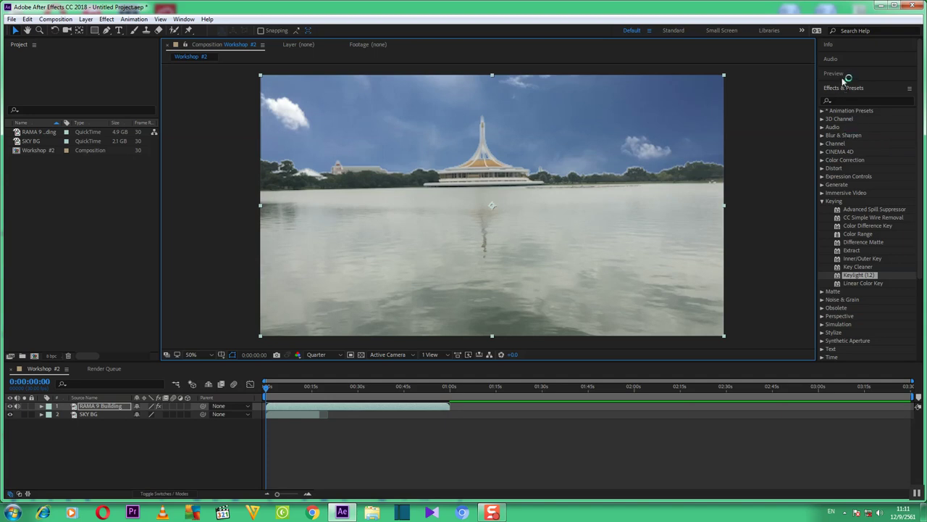
left_click(840, 74)
left_click(865, 87)
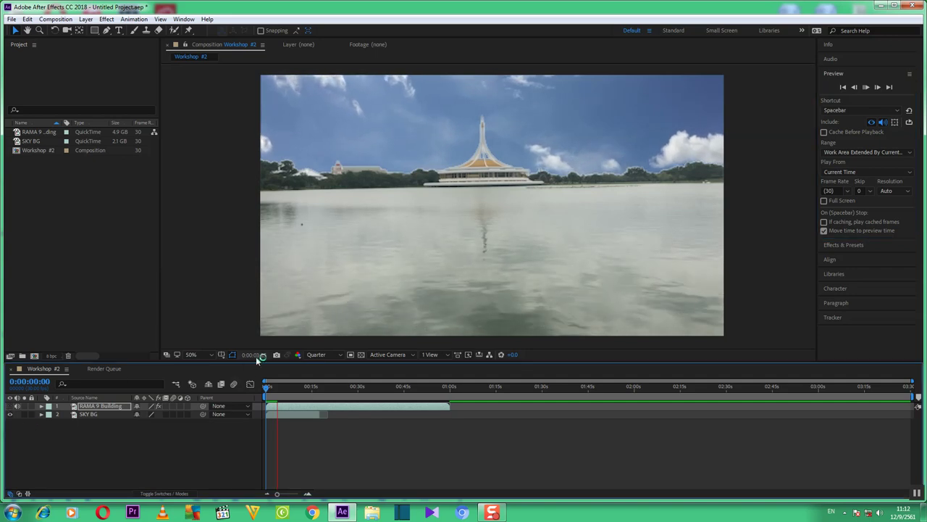
- Compare the sky alone with the full composite by toggling the visibility of the RAMA 9 Building layer
left_click(519, 271)
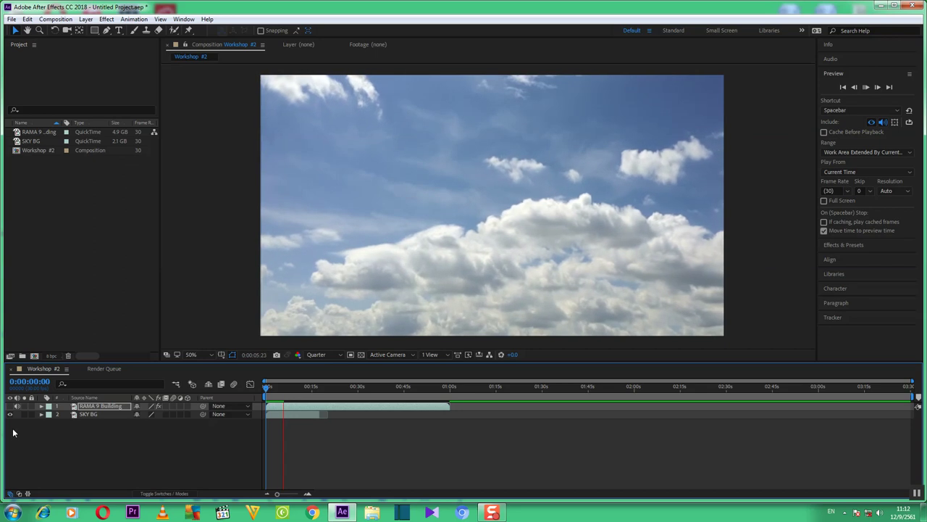
left_click(10, 406)
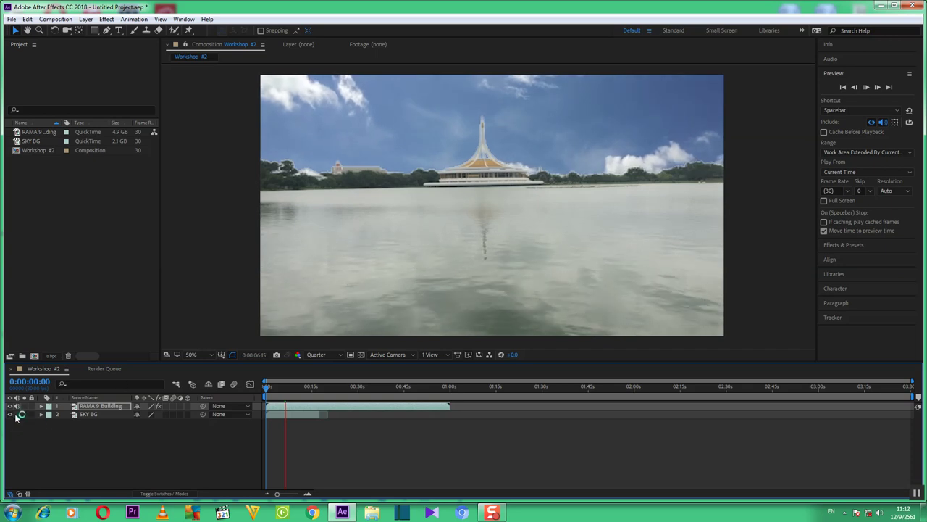
- Select the SKY BG layer and display its bounding handles in the composition view at 25%
left_click(86, 415)
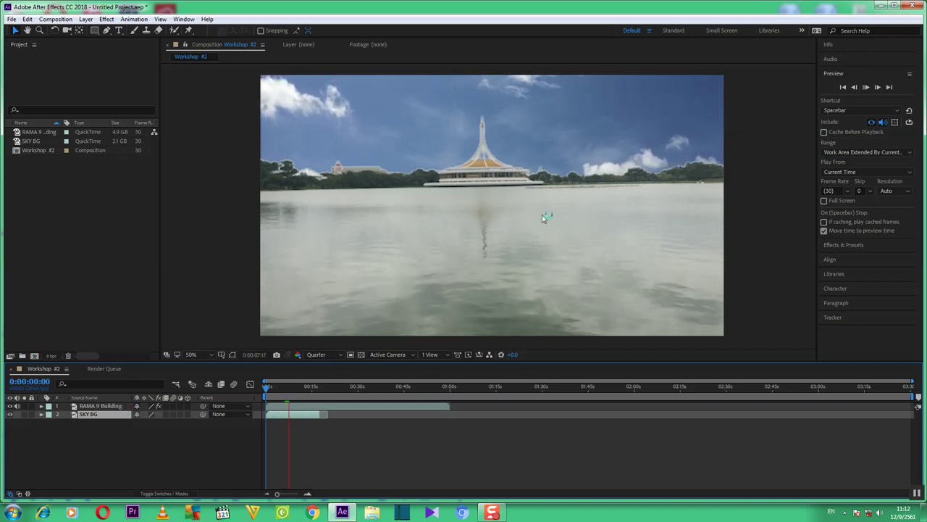
scroll(541, 200, "down", 3)
scroll(540, 200, "up", 1)
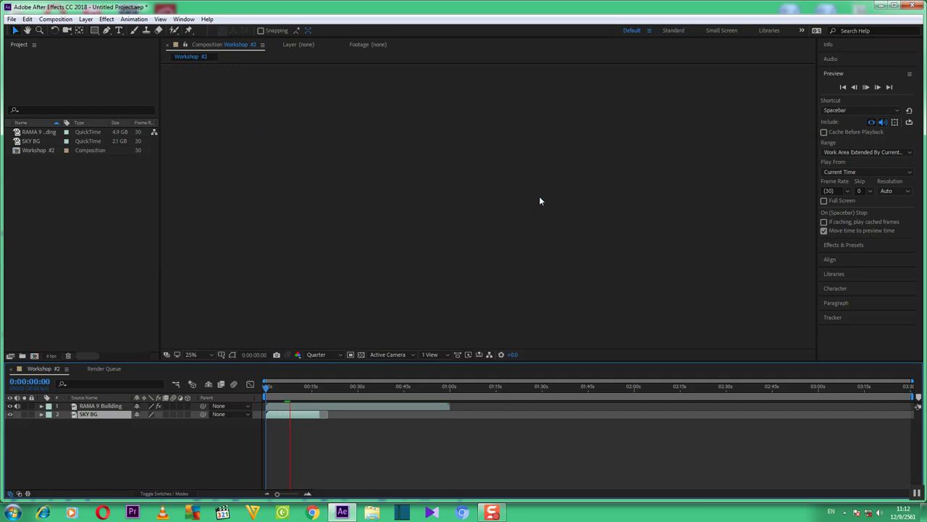
scroll(539, 200, "down", 2)
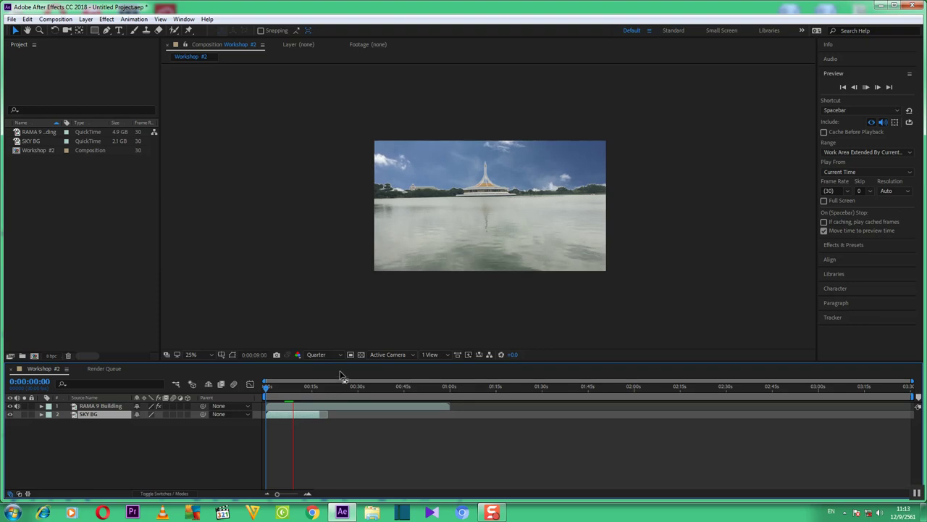
left_click(232, 353)
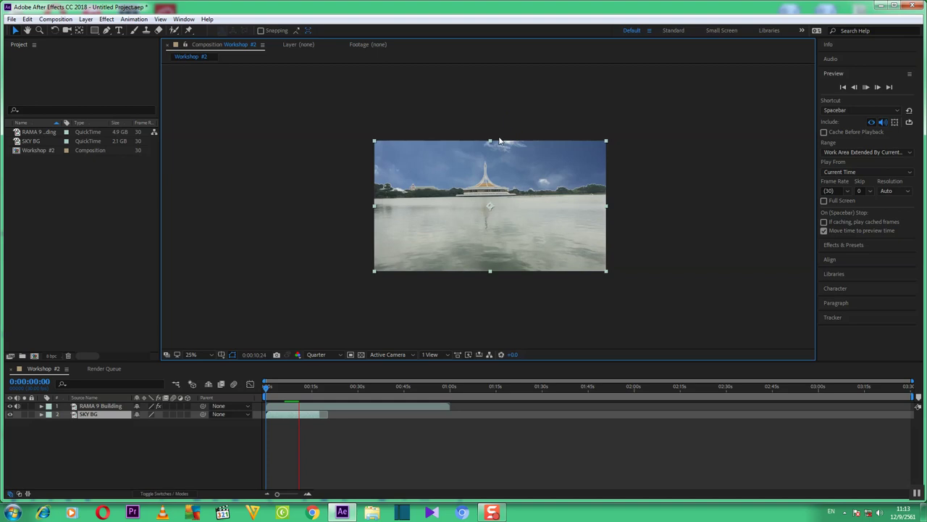
- Reselect the SKY BG layer and play the preview, stopping it at 0:00:10:24
left_click(108, 408)
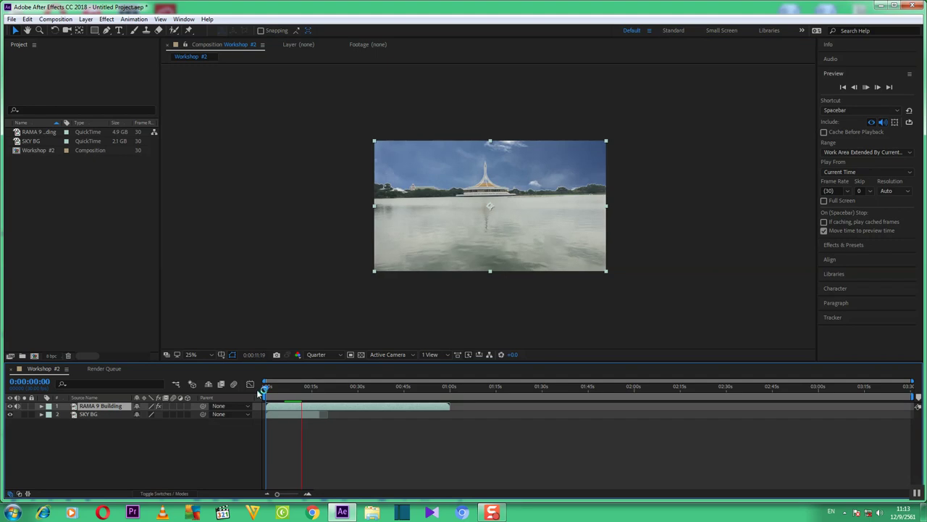
left_click(93, 414)
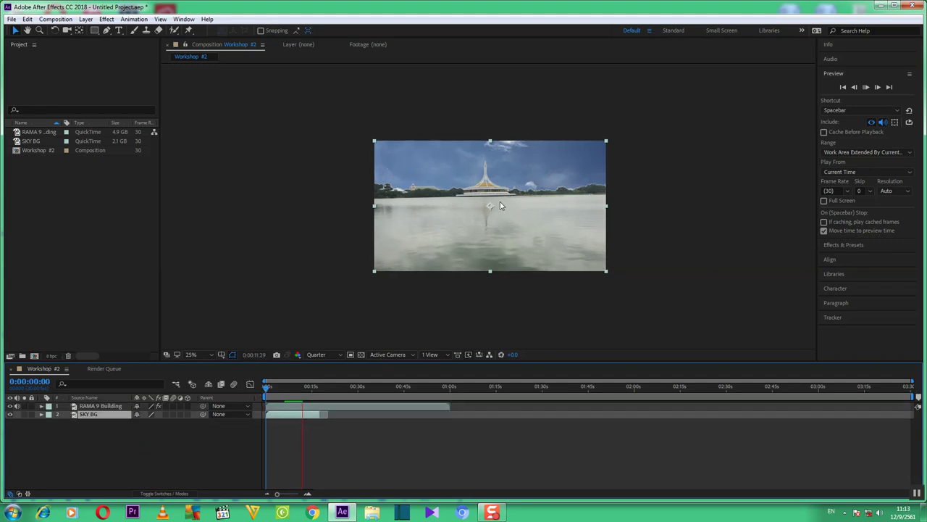
key("space")
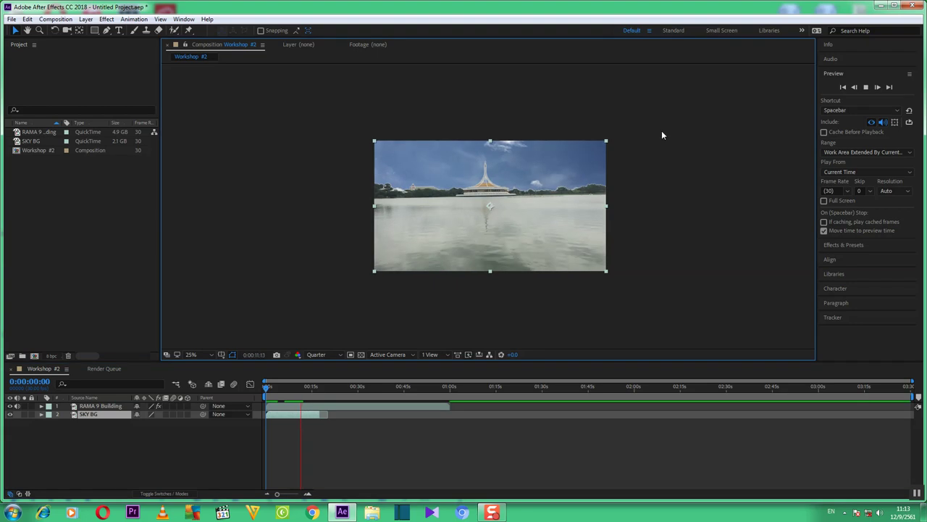
left_click(865, 87)
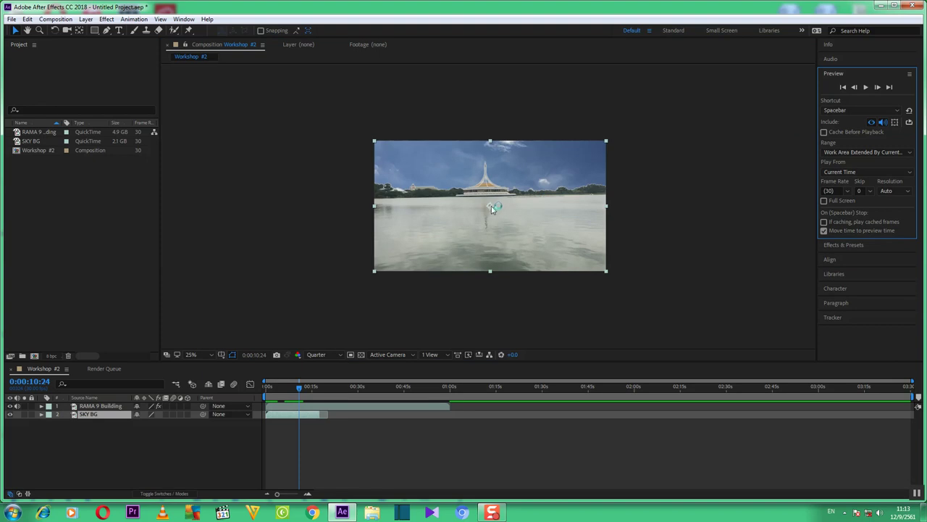
- Move the SKY BG layer upward behind the building and enlarge it slightly so its clouds fill the sky area
left_click_drag(489, 210, 490, 167)
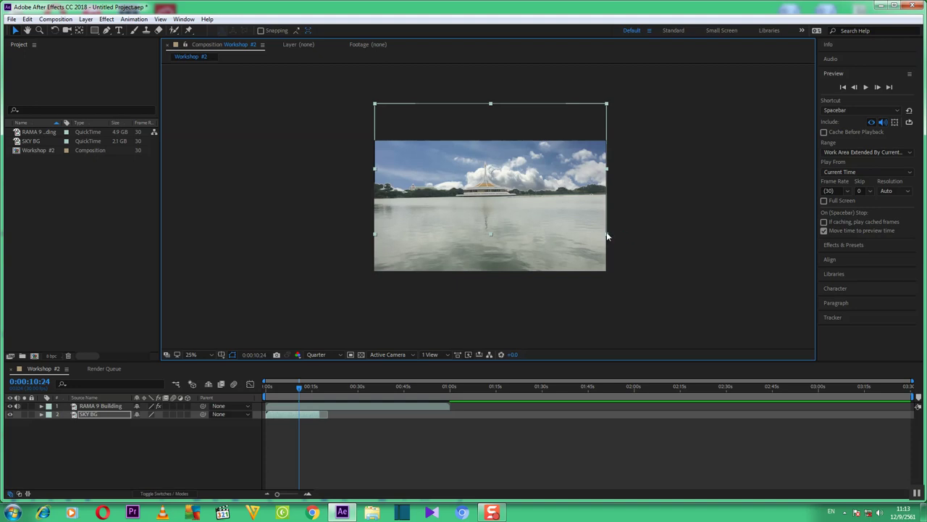
left_click_drag(609, 237, 613, 234)
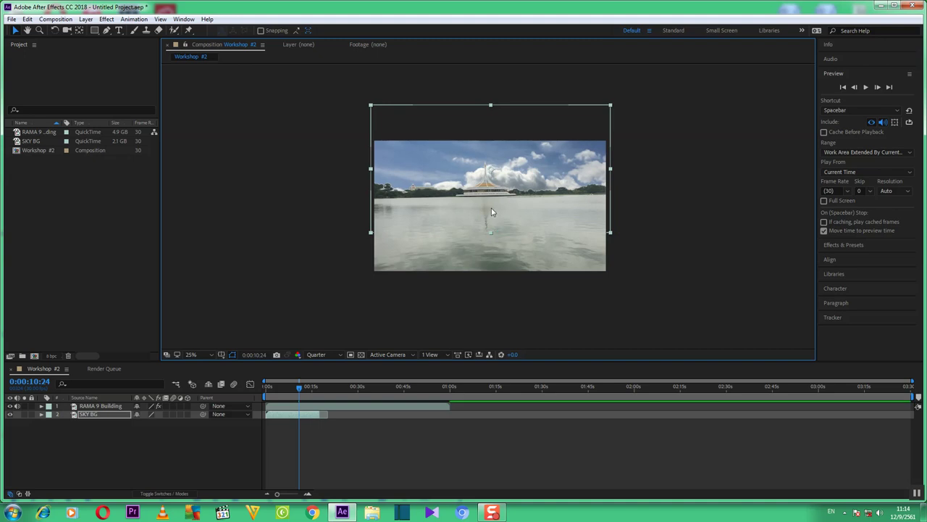
mouse_move(491, 170)
left_mouse_down()
mouse_move(490, 150)
mouse_move(489, 168)
left_mouse_up()
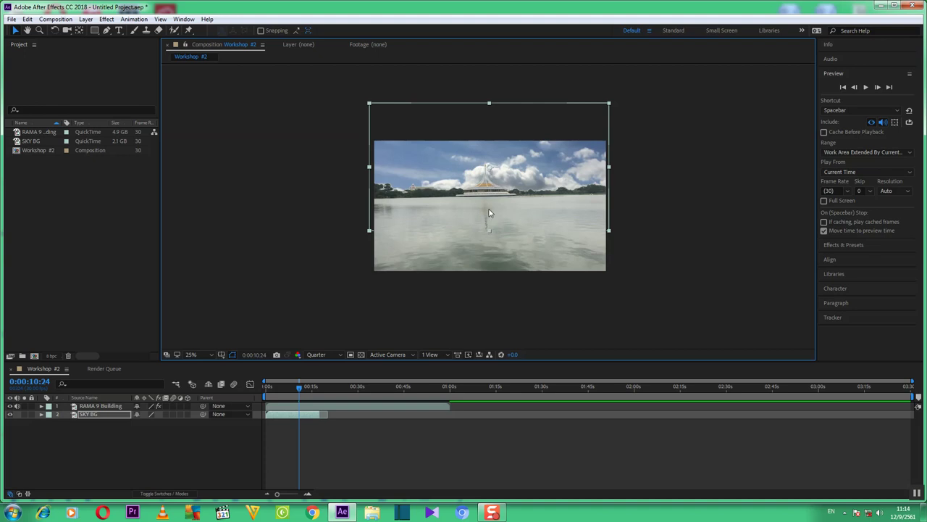
left_click_drag(489, 169, 491, 167)
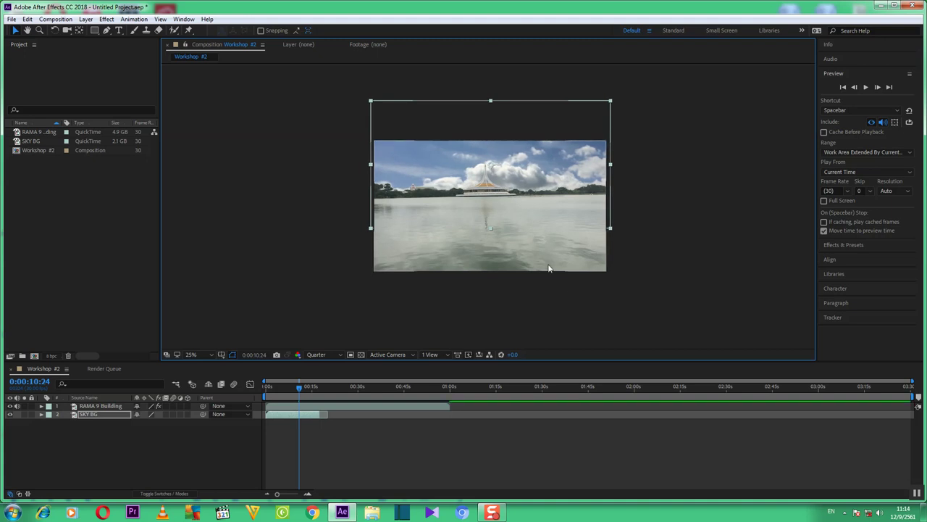
- Enlarge the composition view to 50% and preview the repositioned sky from the first frame, dismissing the error dialog
key("period")
key("period")
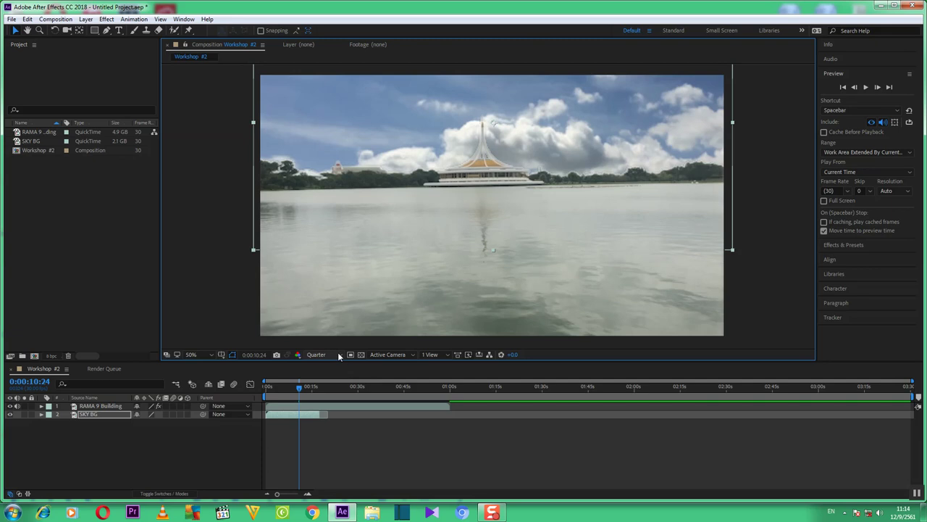
left_click(845, 87)
left_click(867, 89)
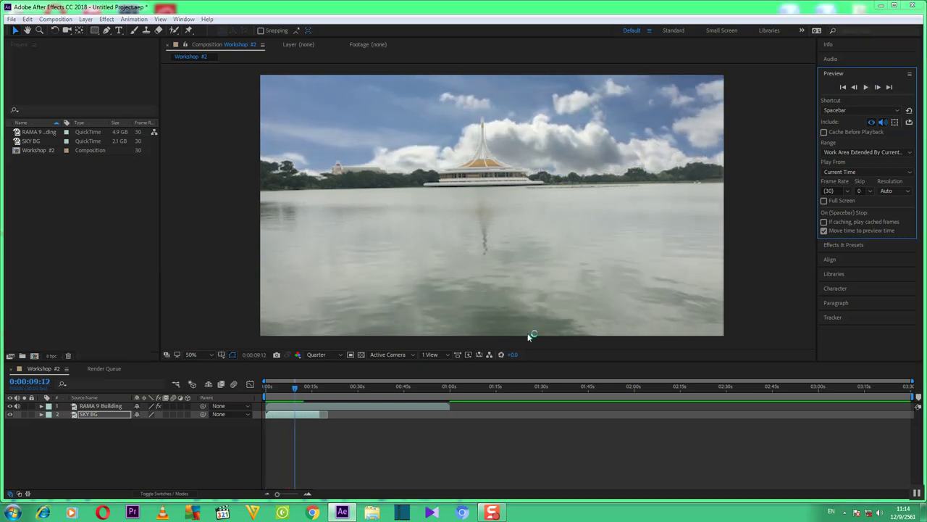
left_click(516, 272)
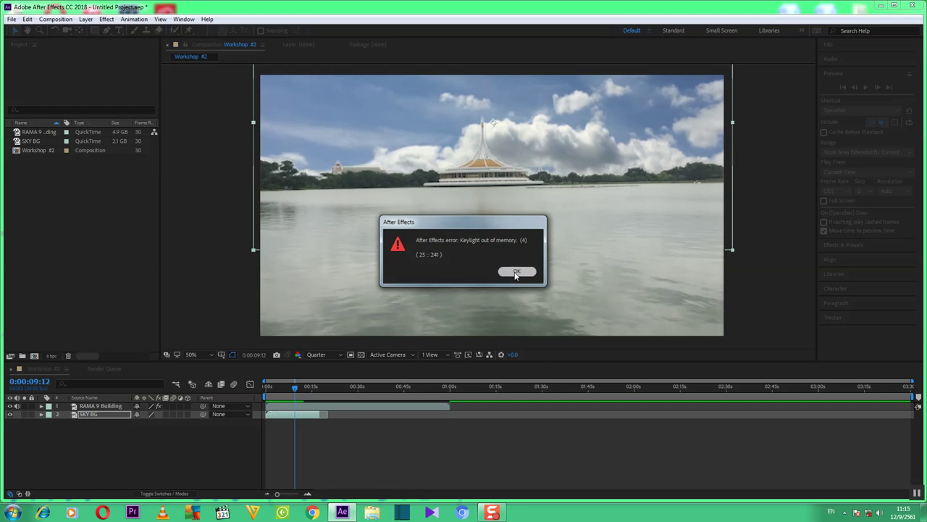
left_click(516, 272)
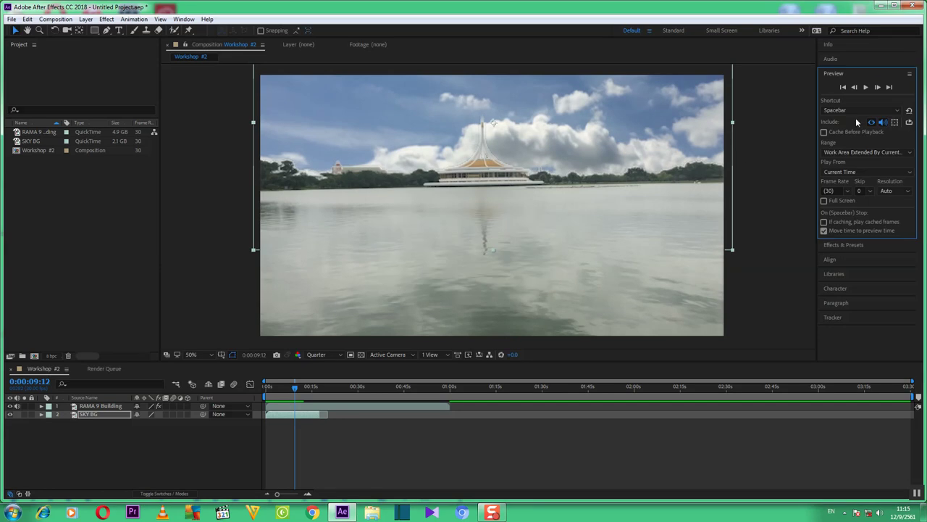
- Set the viewer resolution to Full and preview the building over the sky, ending back at the first frame
left_click(339, 357)
left_click(323, 382)
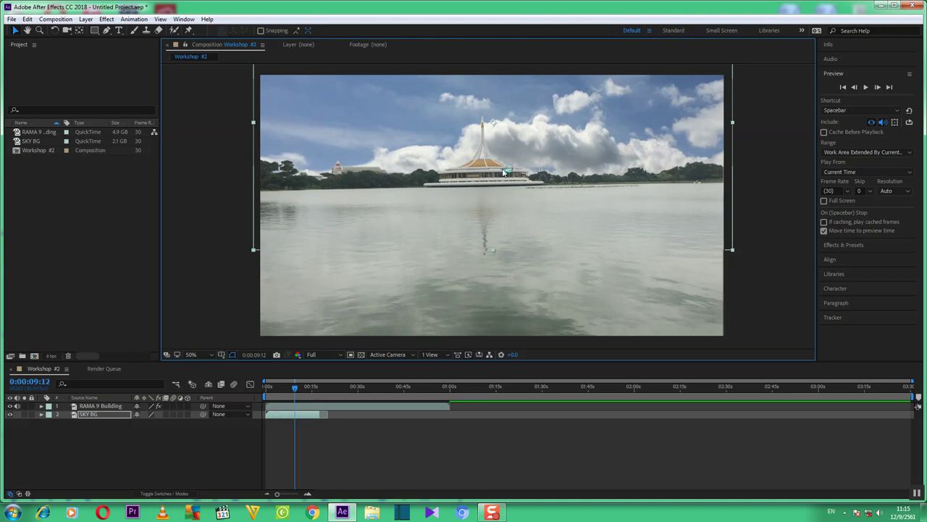
left_click(865, 87)
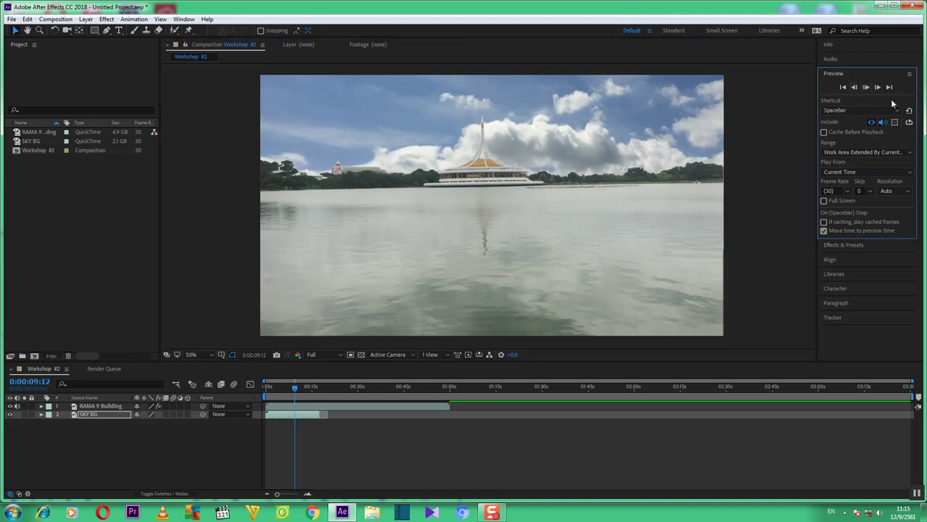
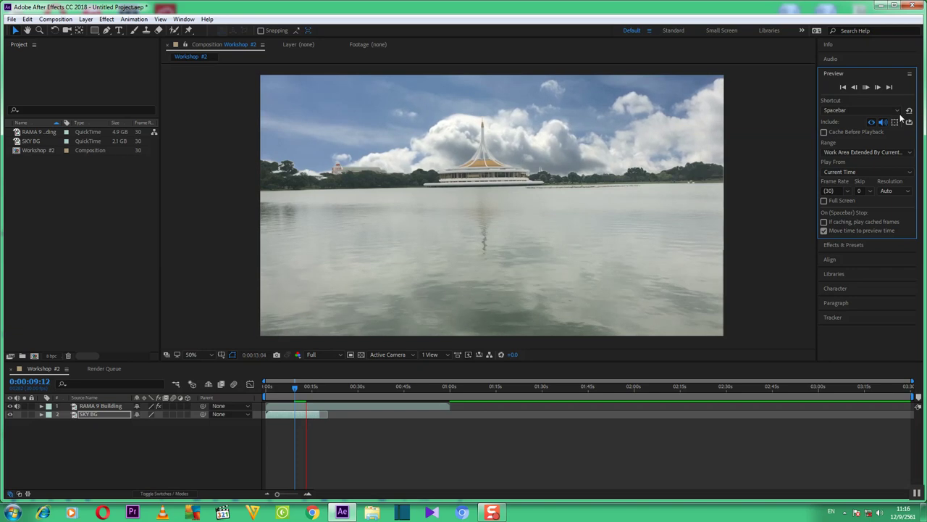
left_click(868, 87)
left_click(869, 87)
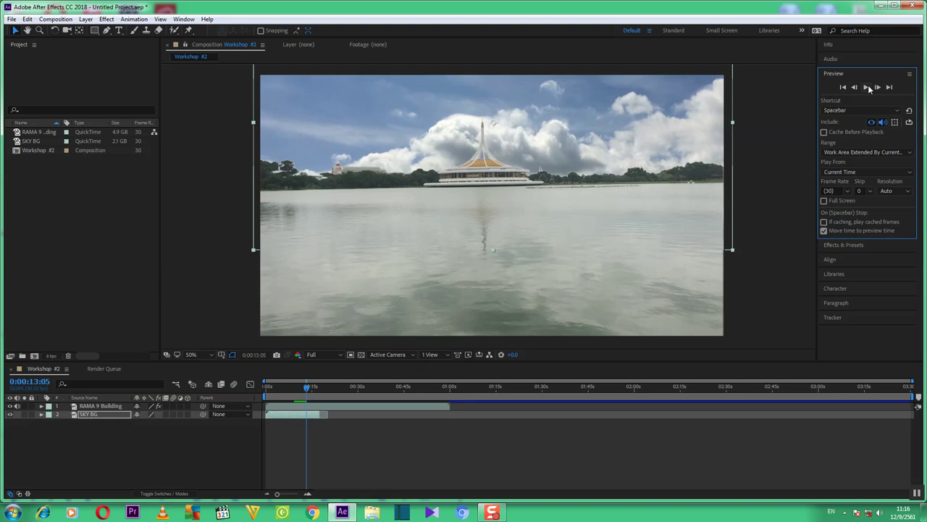
left_click(843, 87)
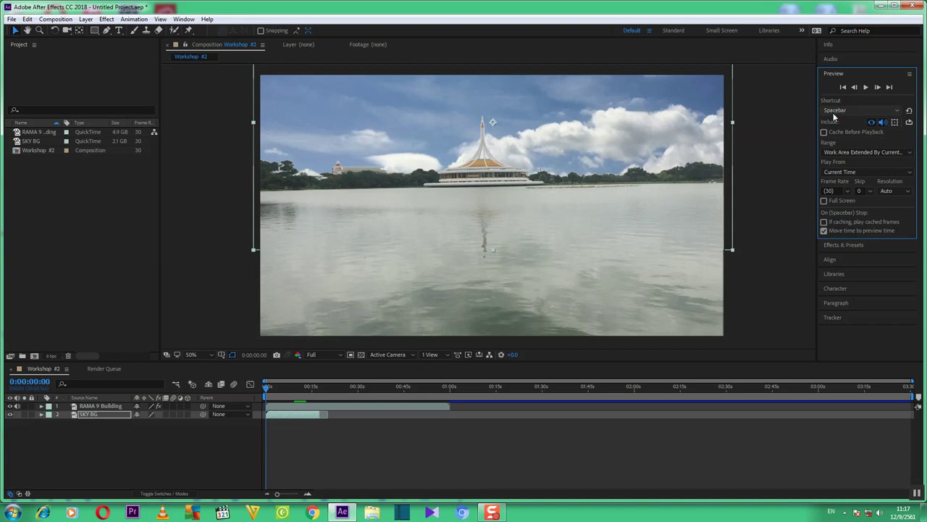
- Switch to Windows Explorer and look through the source clips in C: > 1. ALL TEACH REMOVE GS > Workshop Ae #2
left_click(373, 513)
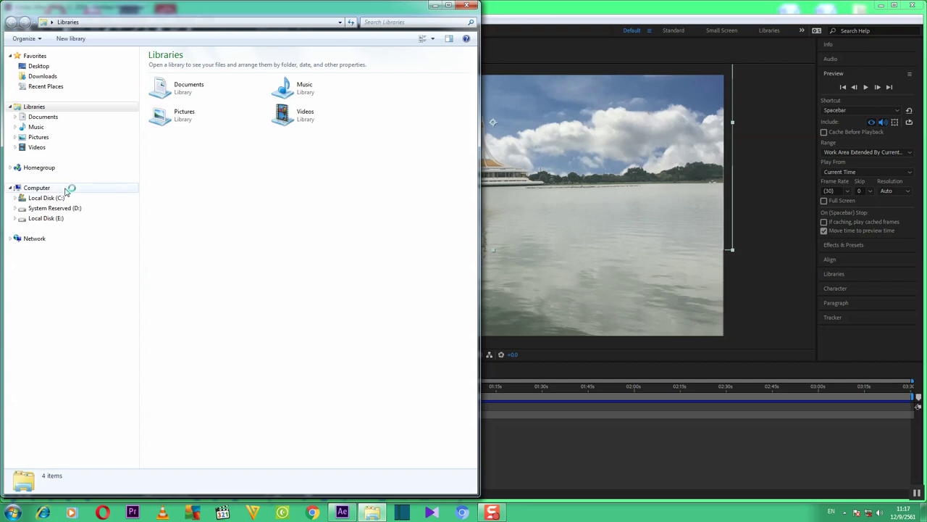
left_click(60, 200)
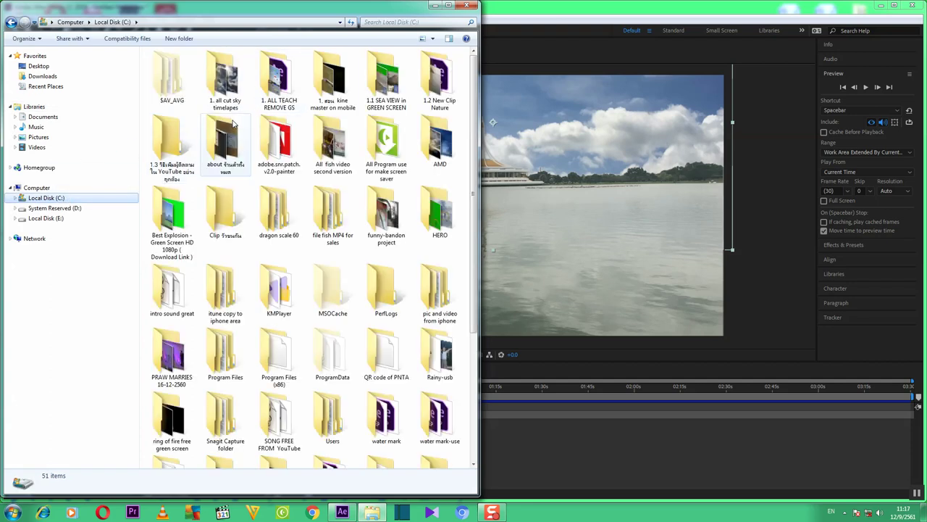
double_click(276, 109)
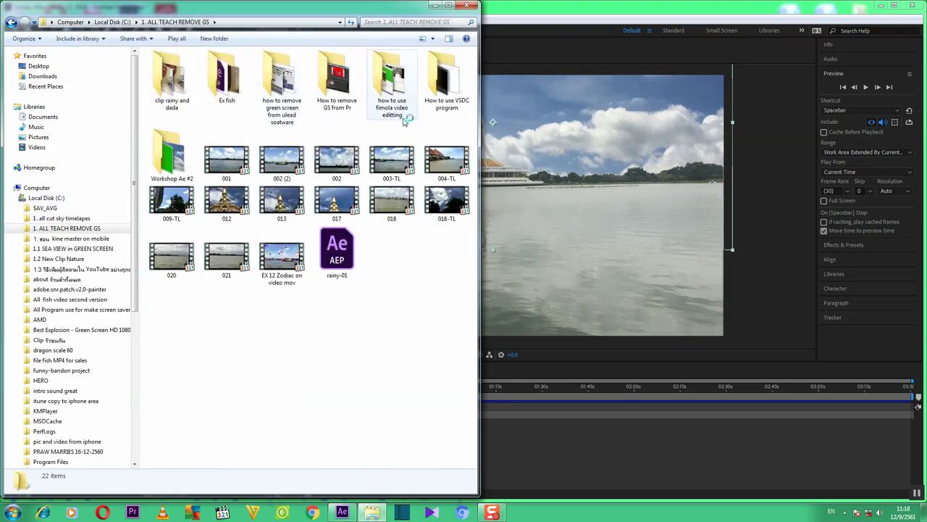
left_click(182, 158)
double_click(182, 158)
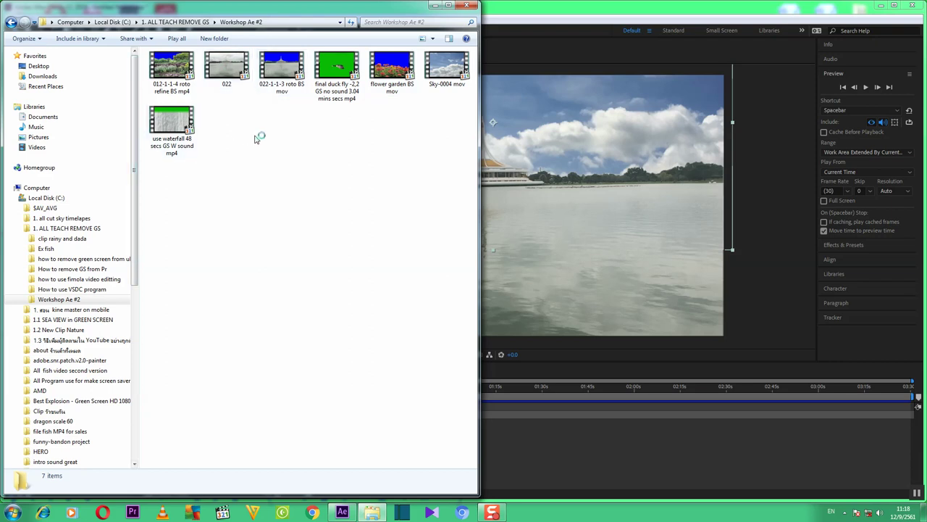
left_click(434, 5)
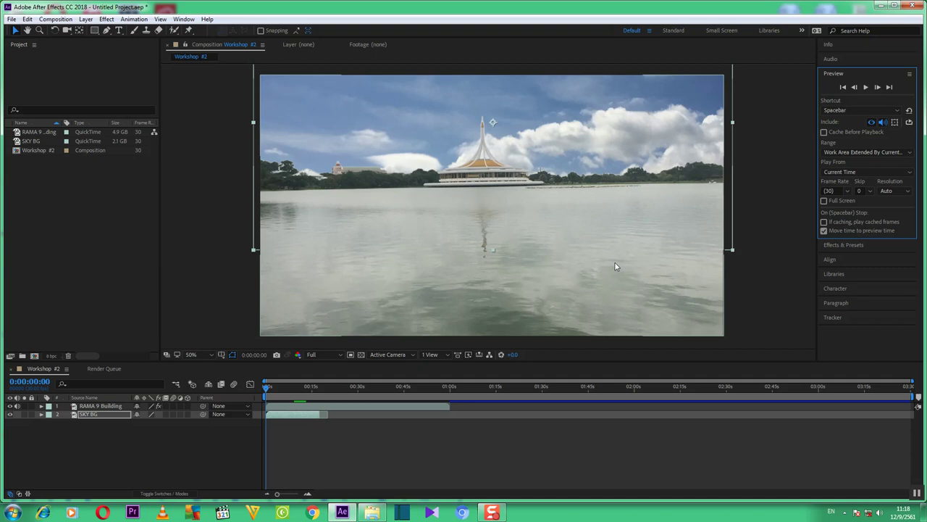
- Import the clip "use waterfall 48 secs GS W sound mp4" from the Workshop Ae #2 folder into the project
right_click(99, 178)
mouse_move(133, 227)
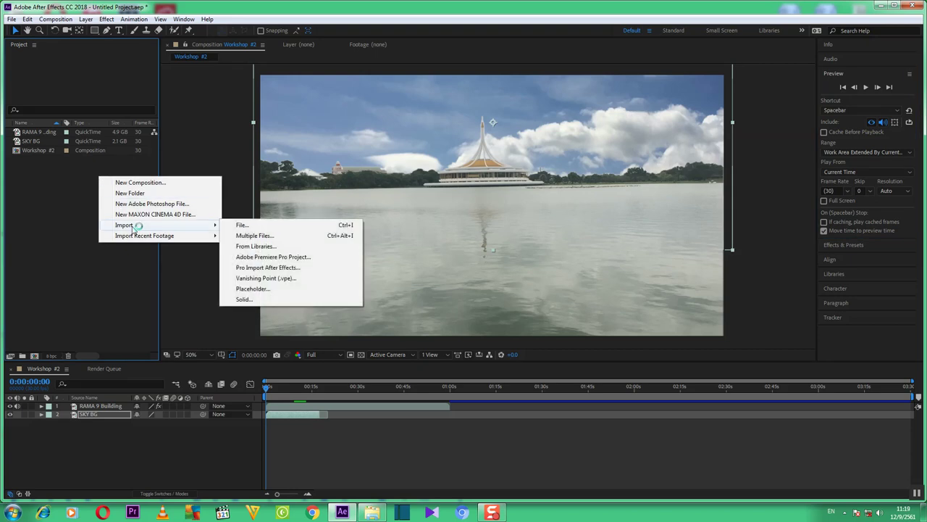
left_click(244, 226)
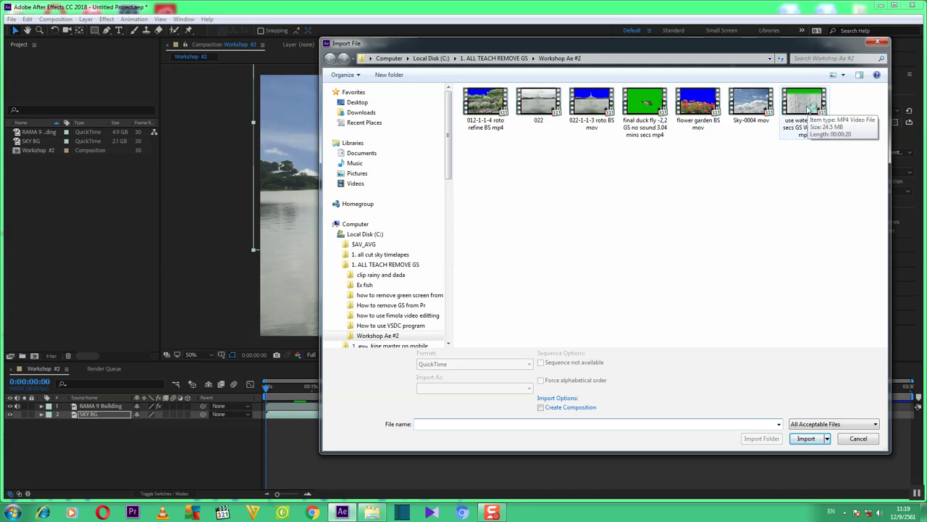
left_click(807, 109)
left_click(806, 438)
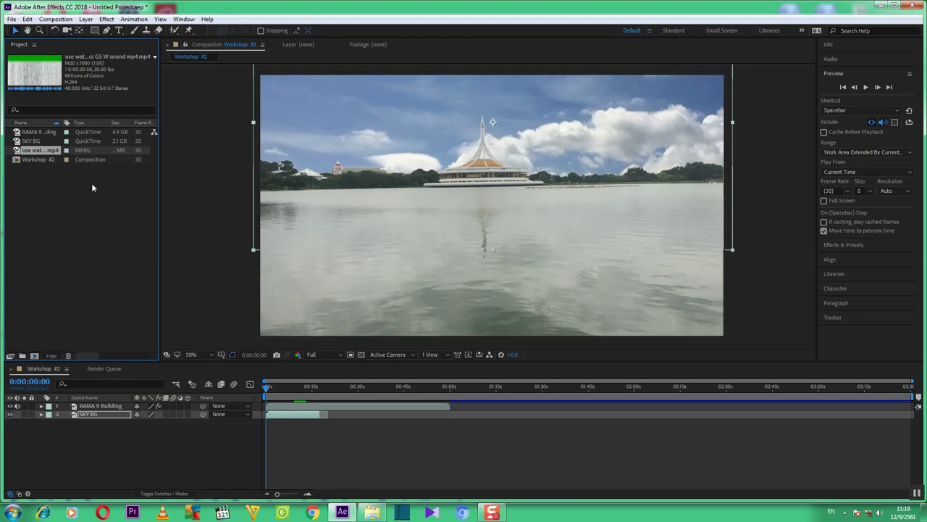
- Rename the imported waterfall clip to Waterfall
right_click(55, 151)
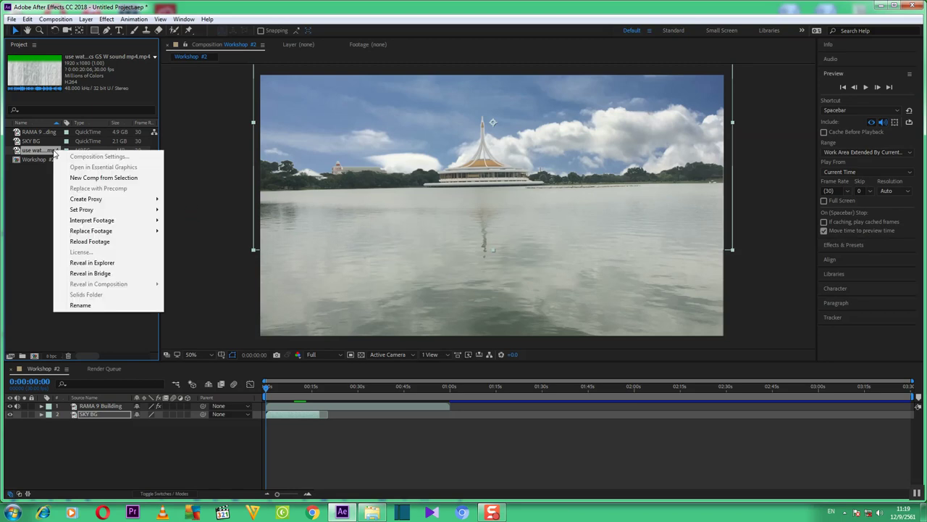
left_click(79, 304)
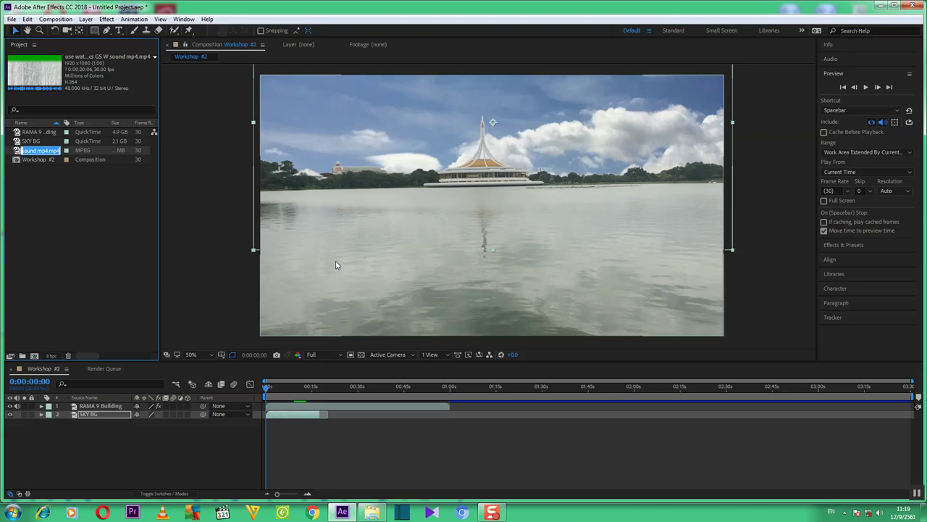
type("Watterfall")
key("BackSpace")
key("BackSpace")
key("BackSpace")
key("BackSpace")
key("BackSpace")
key("BackSpace")
key("BackSpace")
type("erfall")
key("Return")
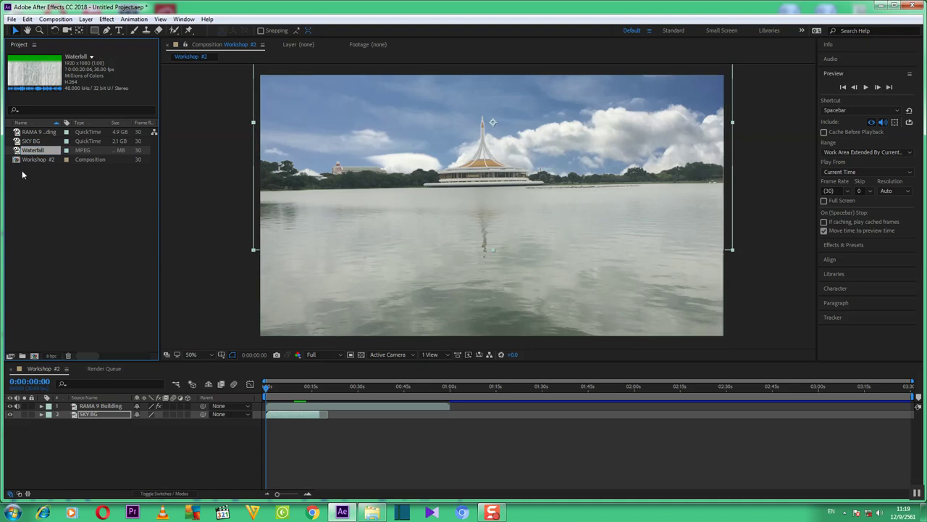
- Add the Waterfall clip to the Workshop #2 timeline and place the SKY BG layer beneath it
left_click_drag(45, 150, 116, 455)
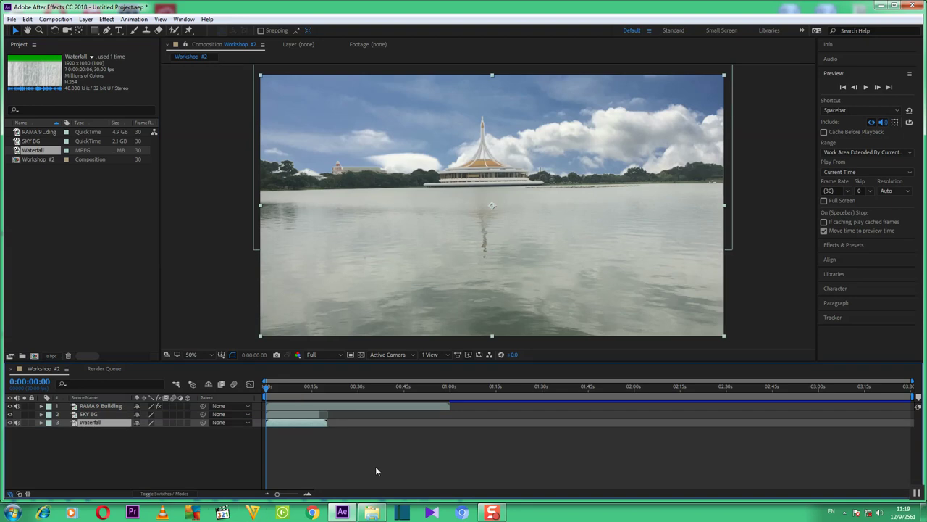
left_click(90, 414)
left_click_drag(90, 414, 89, 430)
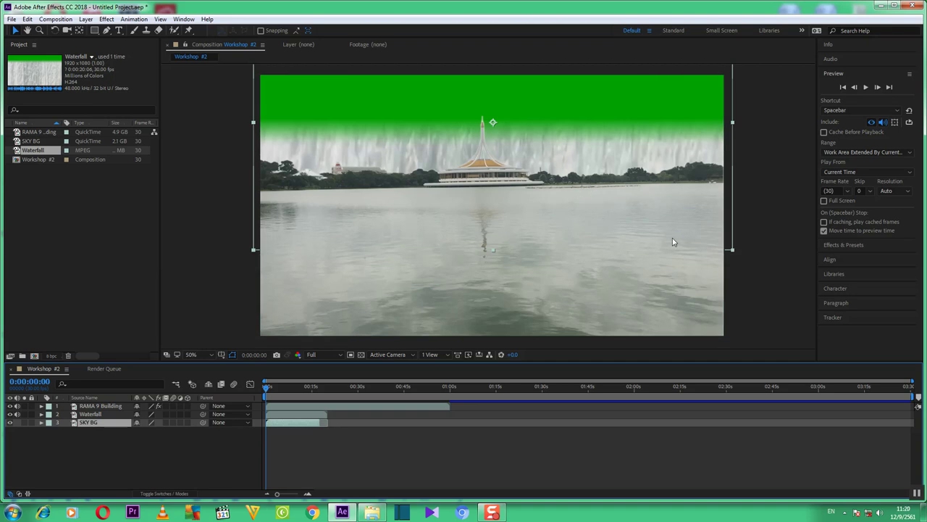
- Preview the composite with the unkeyed Waterfall layer behind the building, stopping at 0:00:04:28
left_click(866, 88)
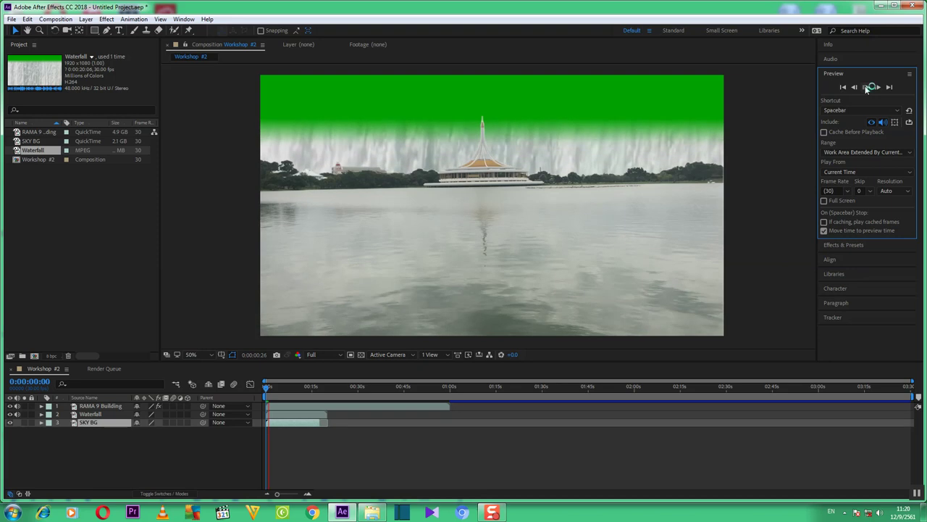
left_click(867, 88)
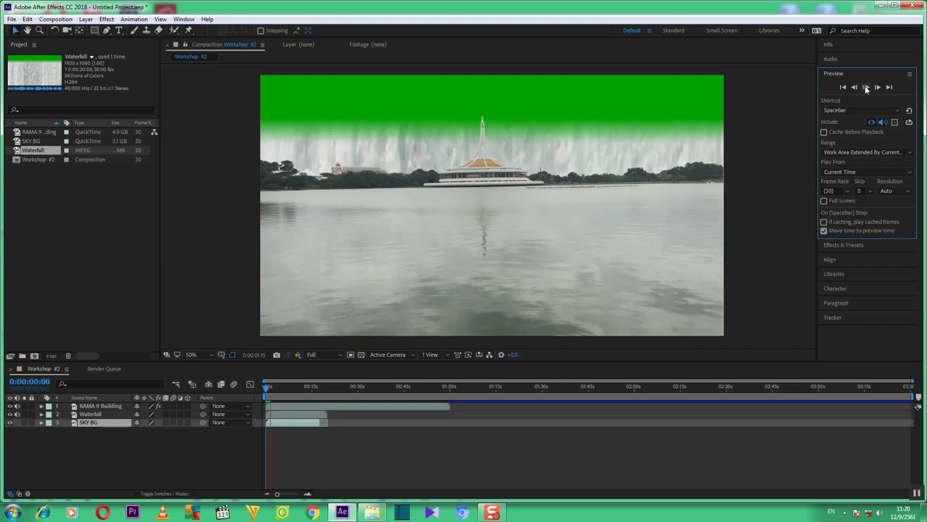
left_click(867, 88)
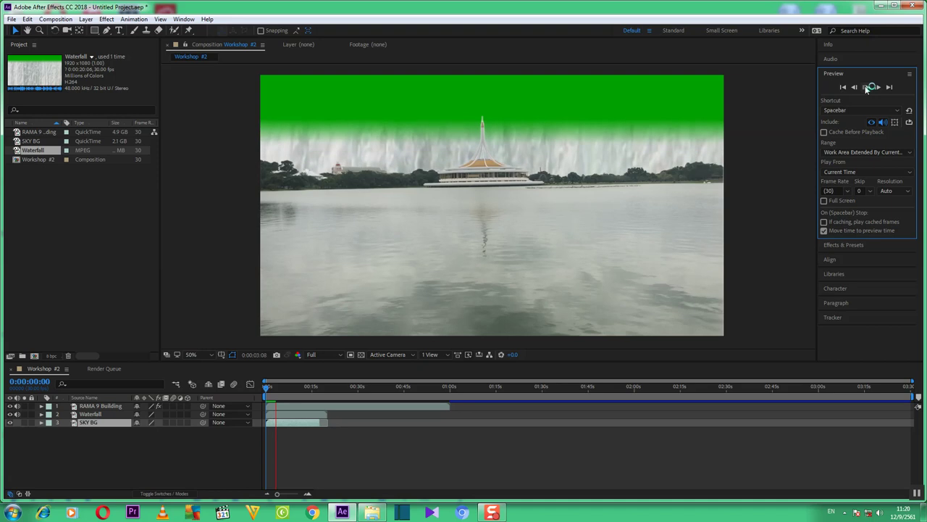
left_click(866, 87)
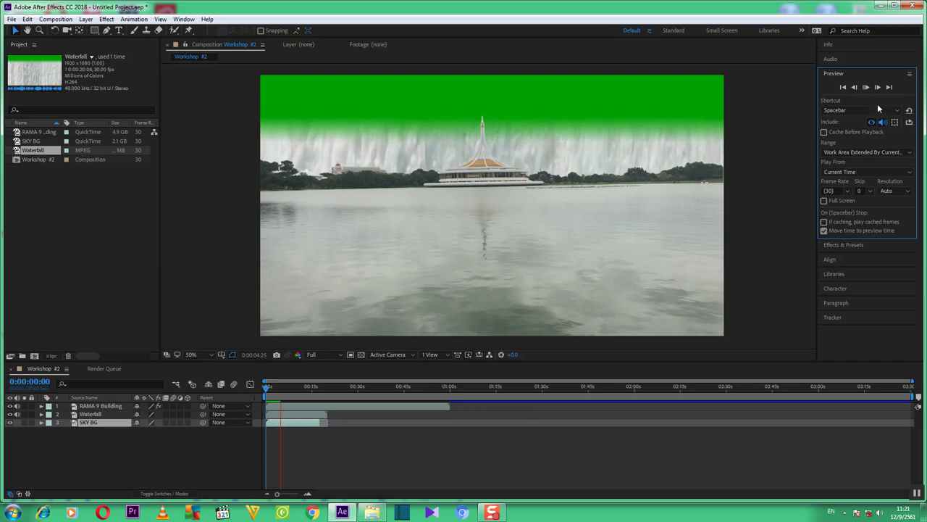
left_click(865, 86)
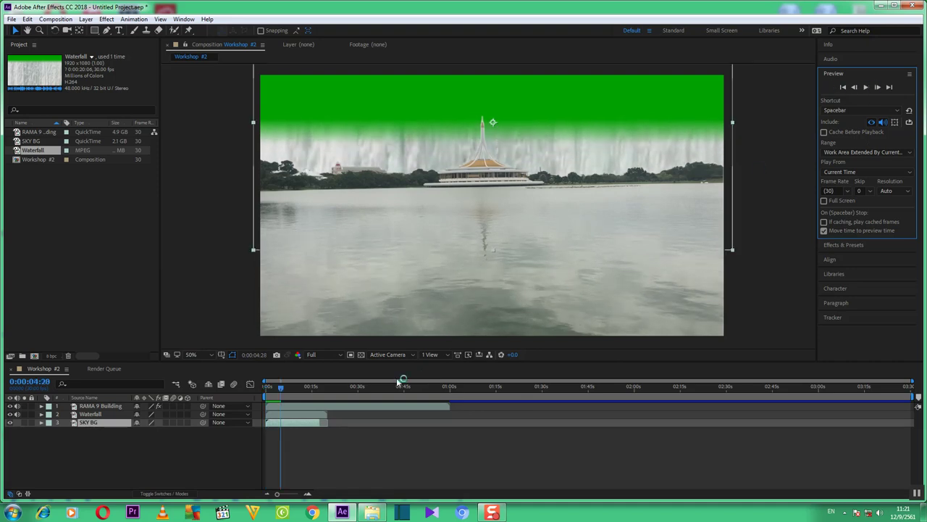
- Hide the SKY BG and RAMA 9 Building layers to isolate the Waterfall layer, and return to the first frame
left_click(11, 427)
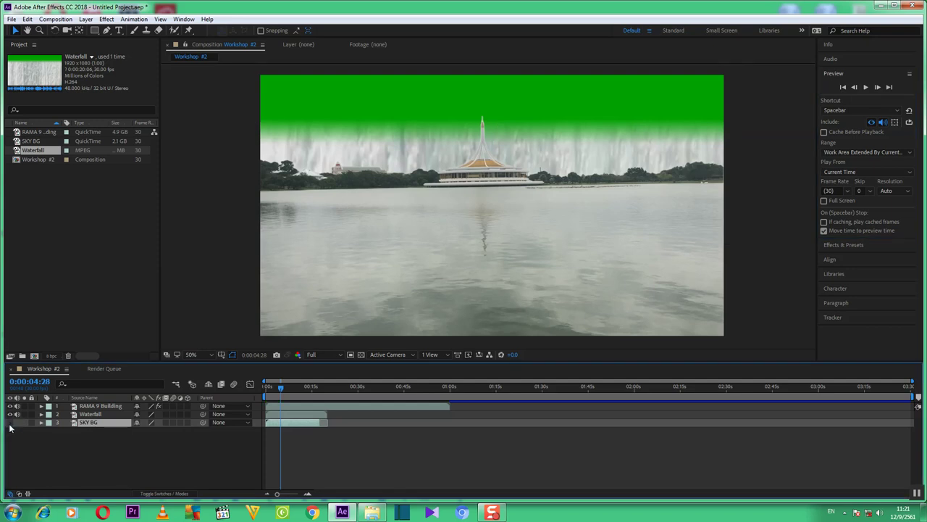
left_click(9, 407)
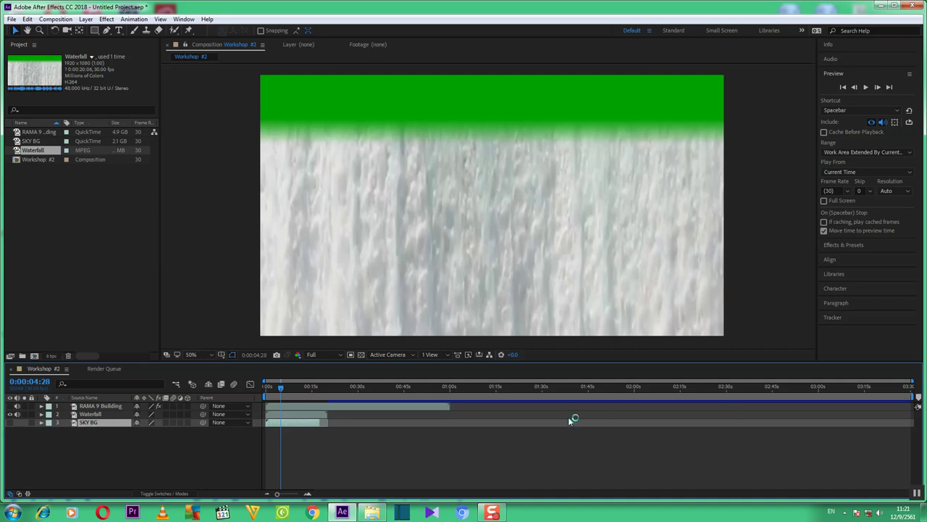
left_click(836, 100)
key("Home")
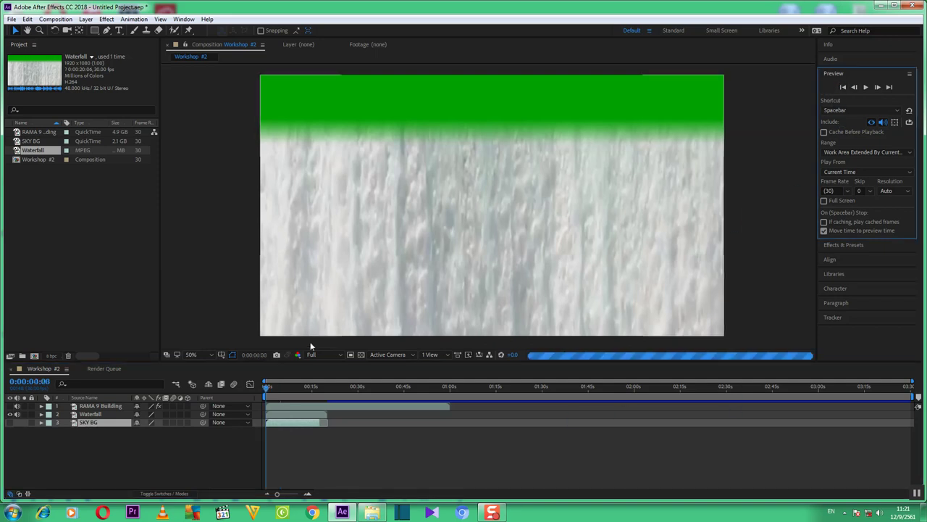
- Apply Keylight (1.2) to the Waterfall layer and sample its green area as the Screen Colour
left_click(847, 244)
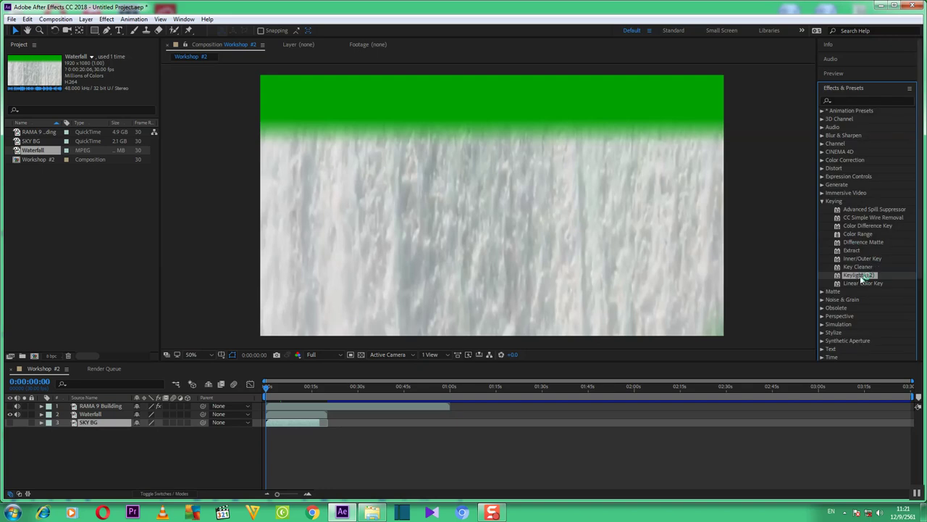
left_click_drag(862, 279, 521, 238)
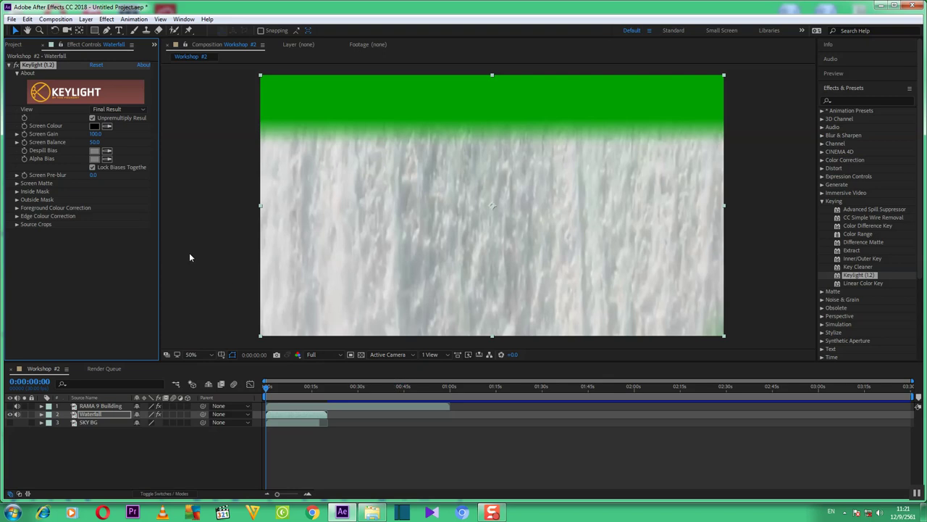
left_click(109, 126)
left_click(392, 111)
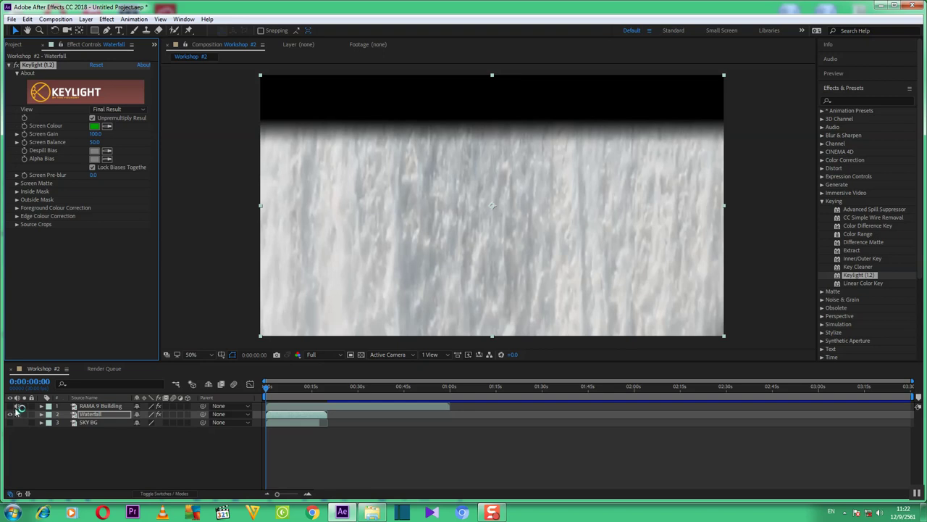
- Turn the visibility of the RAMA 9 Building and SKY BG layers back on
left_click(13, 436)
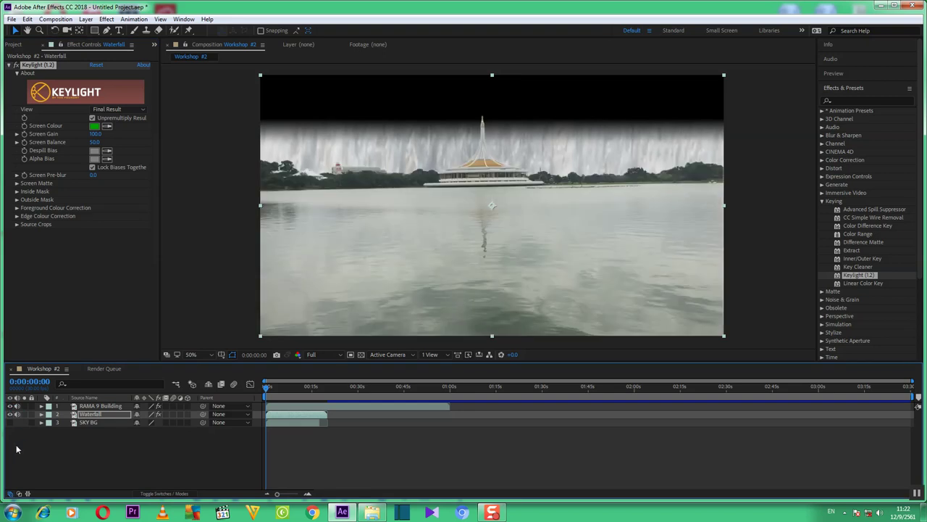
left_click(9, 423)
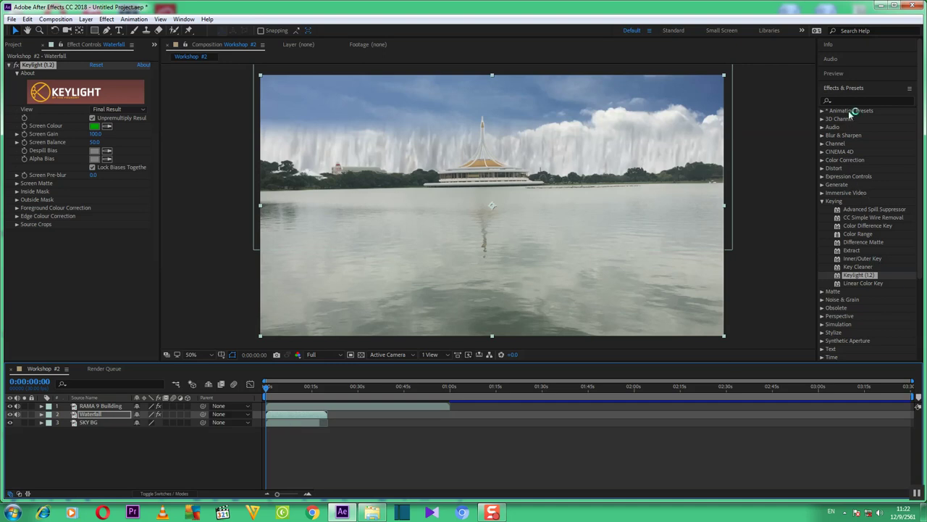
left_click(842, 74)
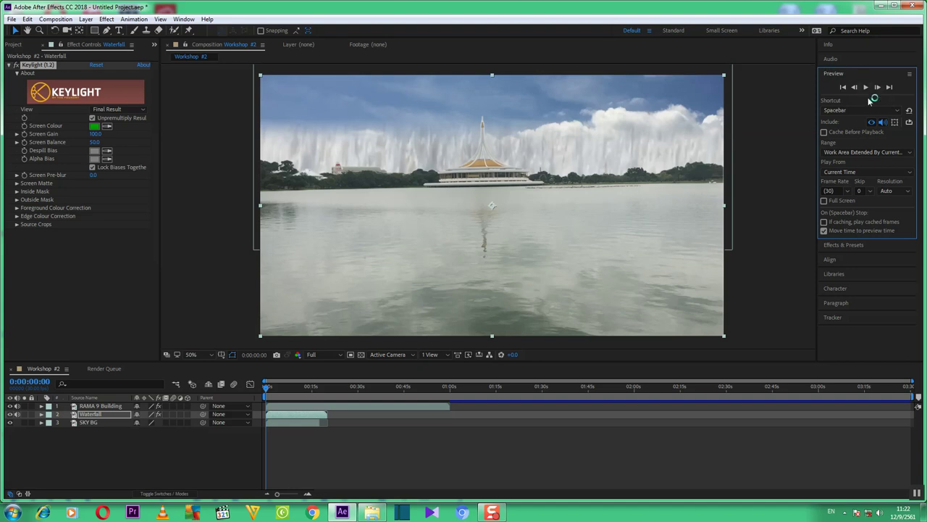
- Remove the Preview panel from the workspace, look through the remaining panels, and restore the Preview panel
left_click(183, 19)
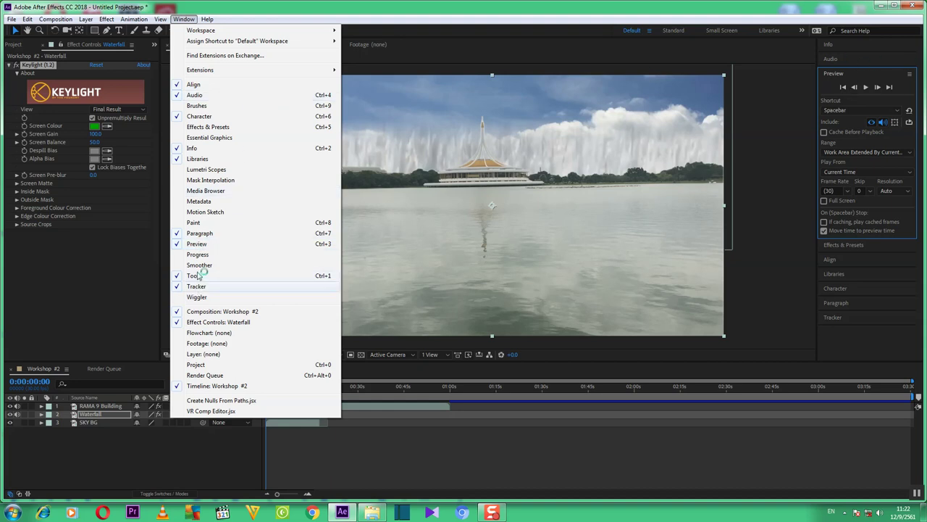
left_click(183, 246)
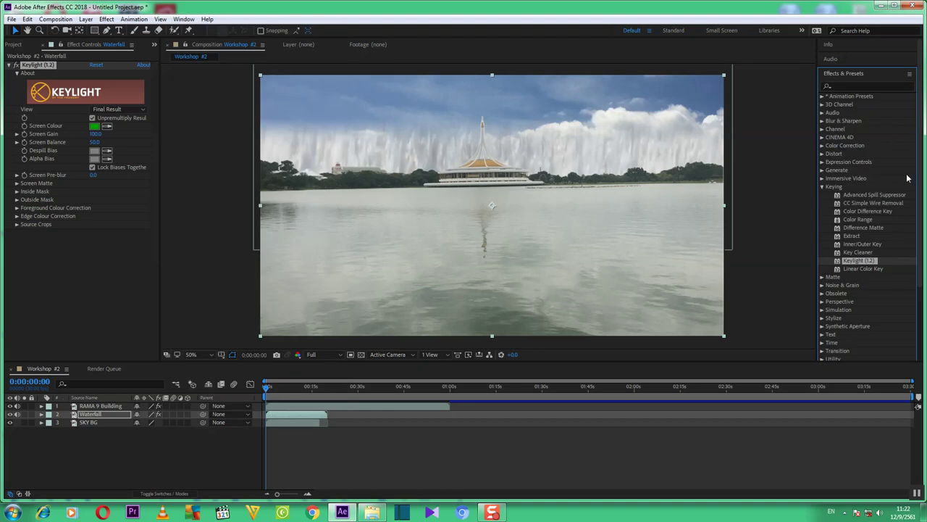
scroll(898, 43, "down", 2)
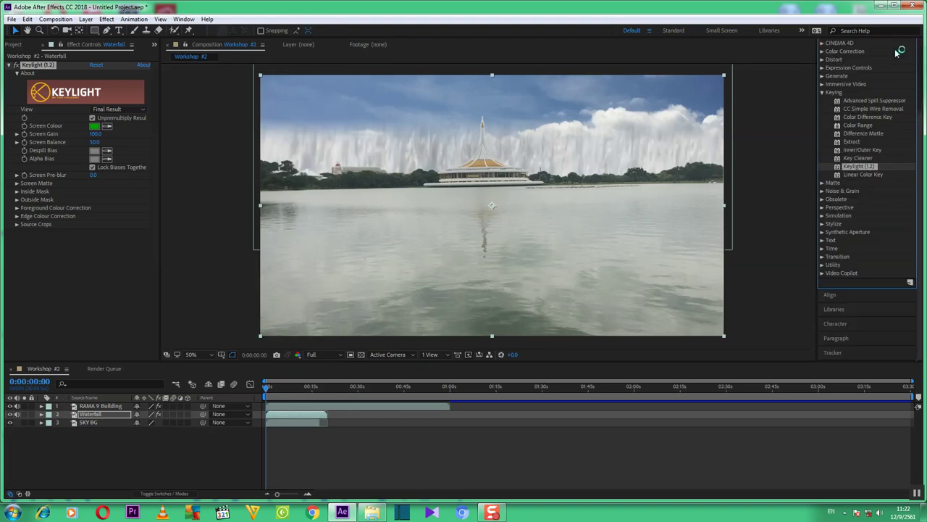
scroll(895, 60, "down", 1)
scroll(893, 58, "up", 3)
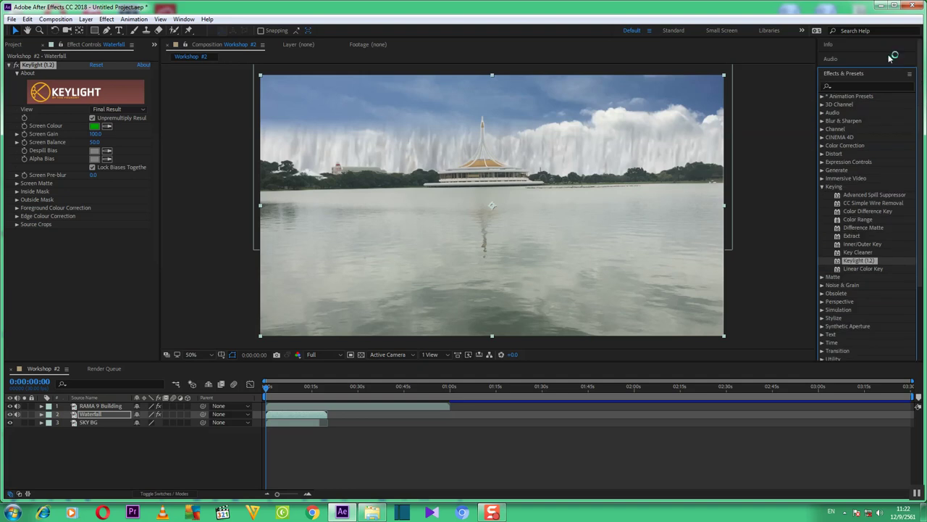
scroll(889, 58, "down", 3)
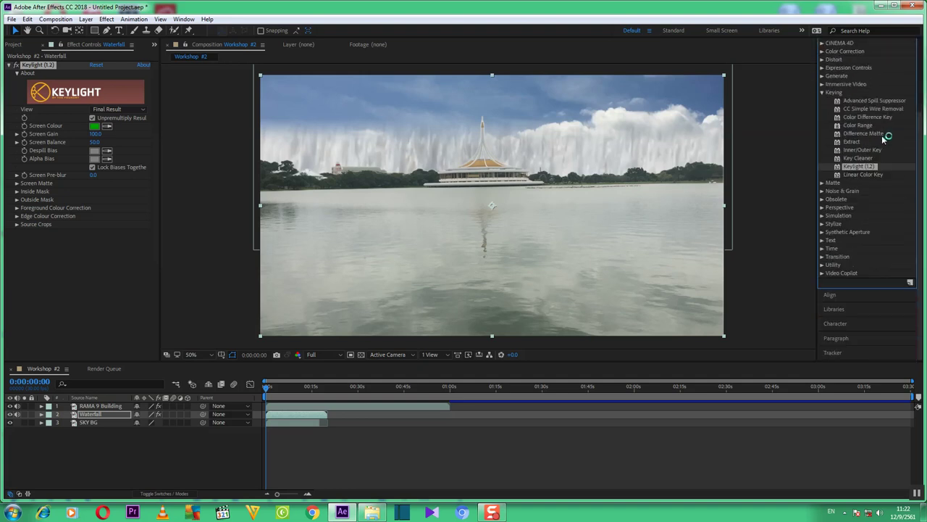
scroll(883, 138, "up", 3)
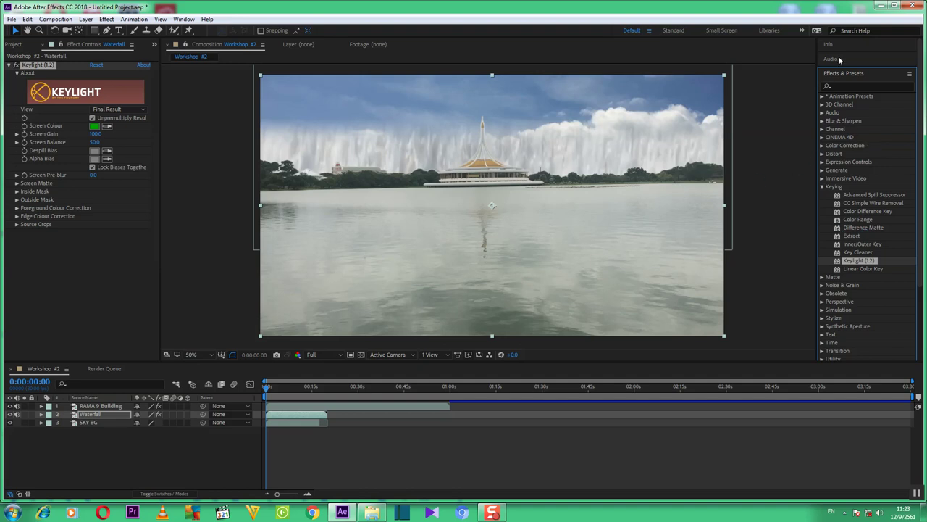
left_click(184, 19)
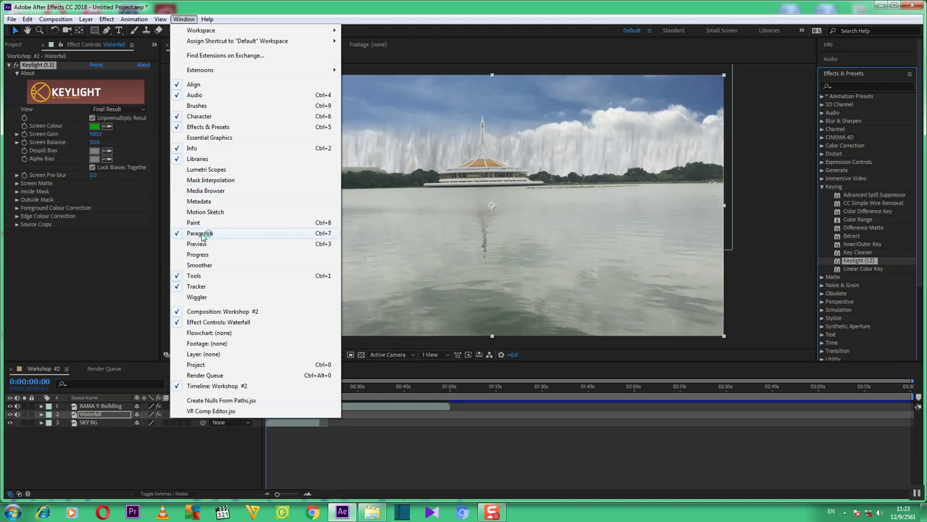
left_click(239, 244)
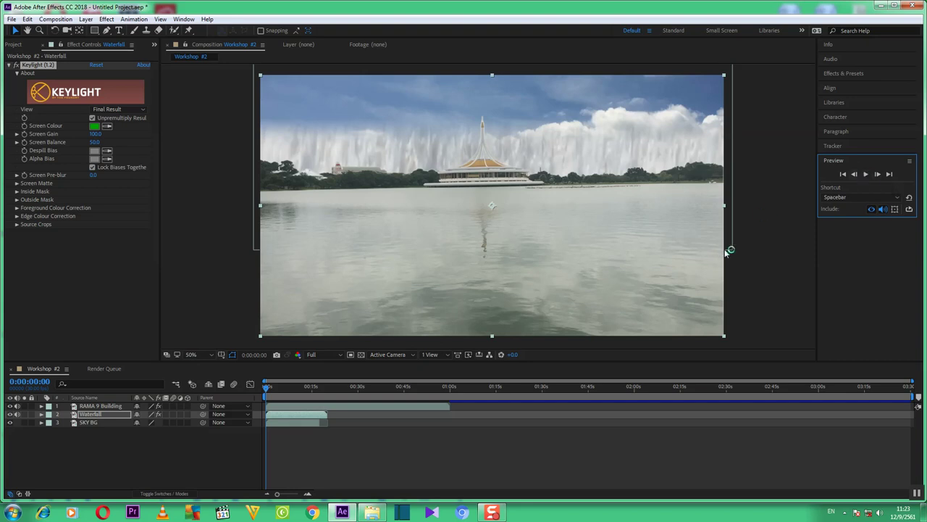
- Preview the composite with the keyed Waterfall behind the building, stopping at 0:00:01:03, and return to the first frame
left_click(866, 175)
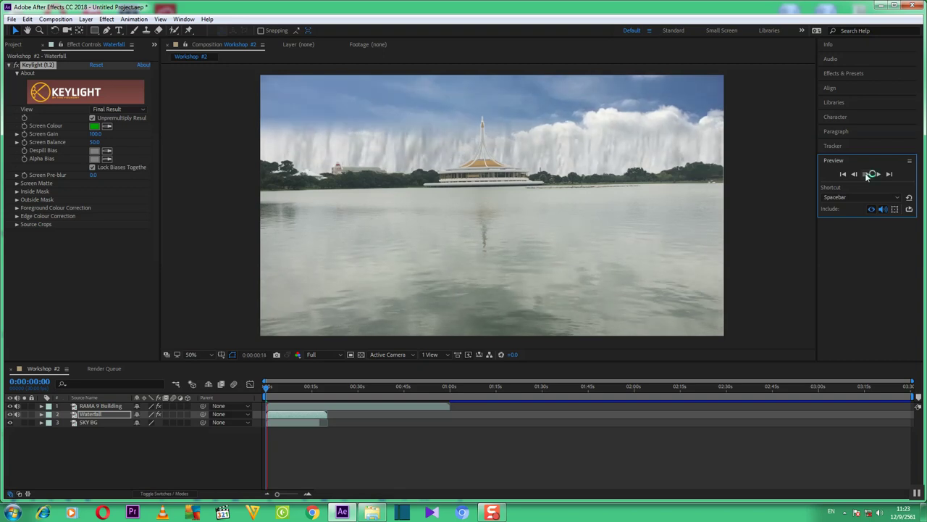
left_click(867, 177)
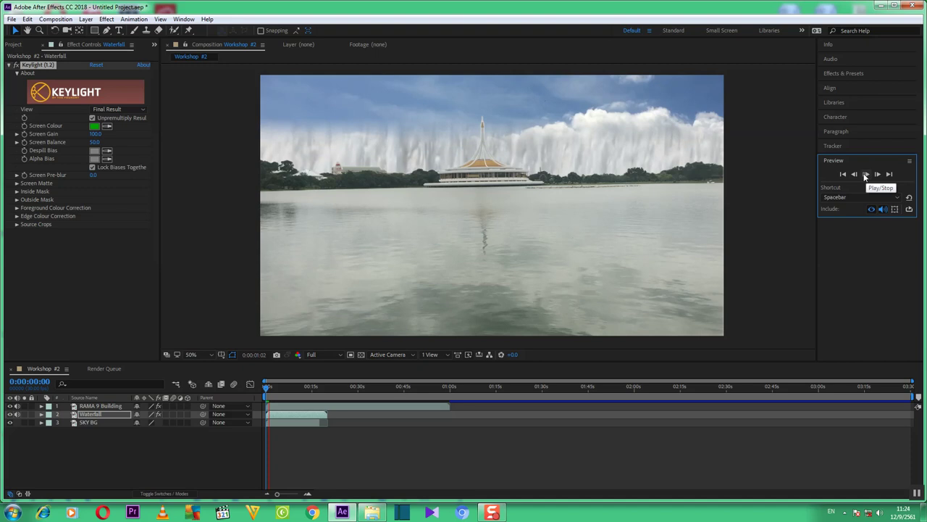
left_click(865, 176)
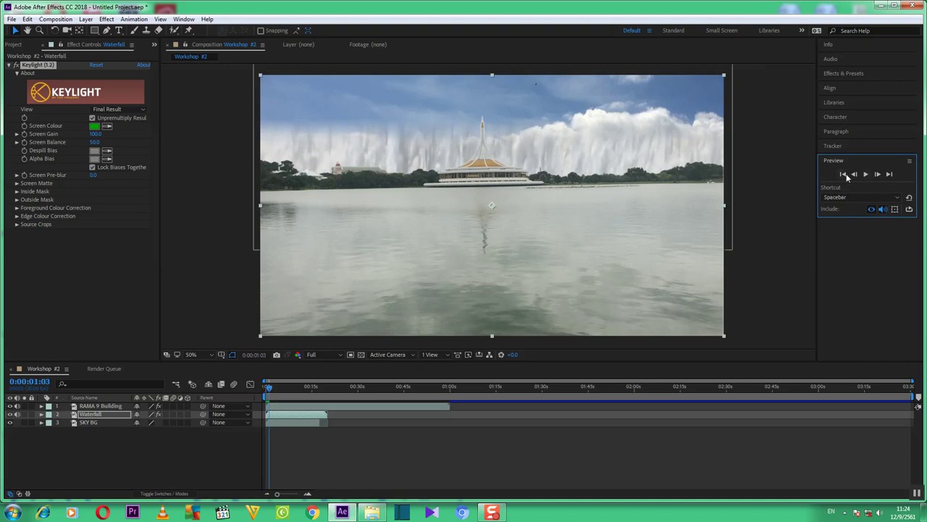
left_click(844, 177)
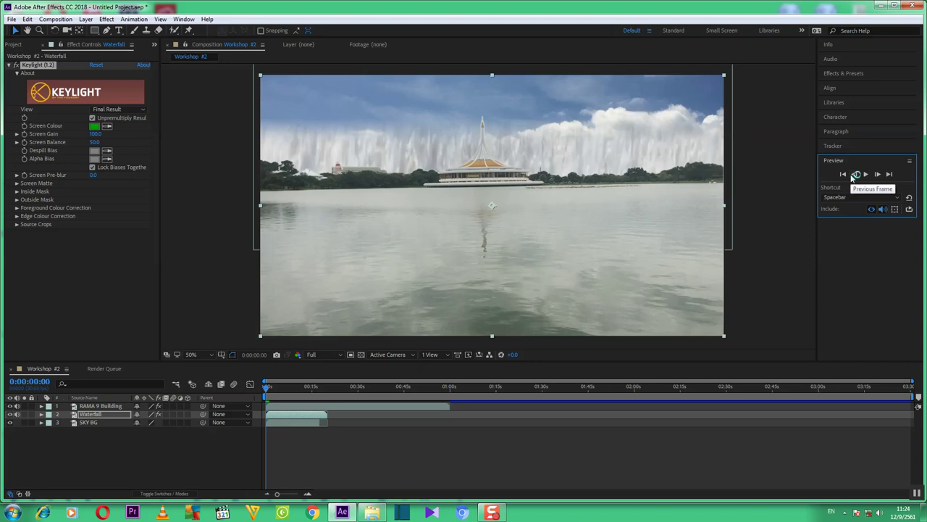
left_click(852, 176)
left_click(853, 177)
mouse_move(923, 511)
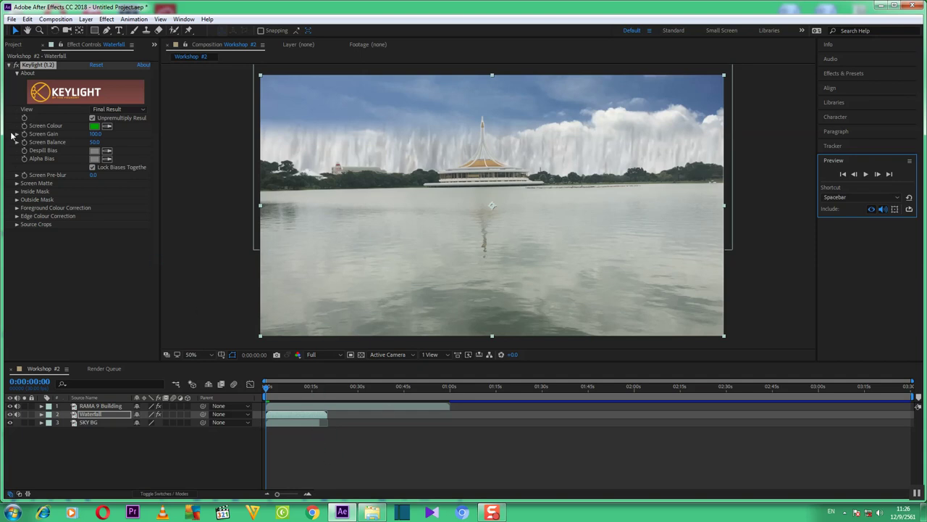
- Move the RAMA 9 Building layer between the Waterfall and SKY BG layers
left_click(42, 46)
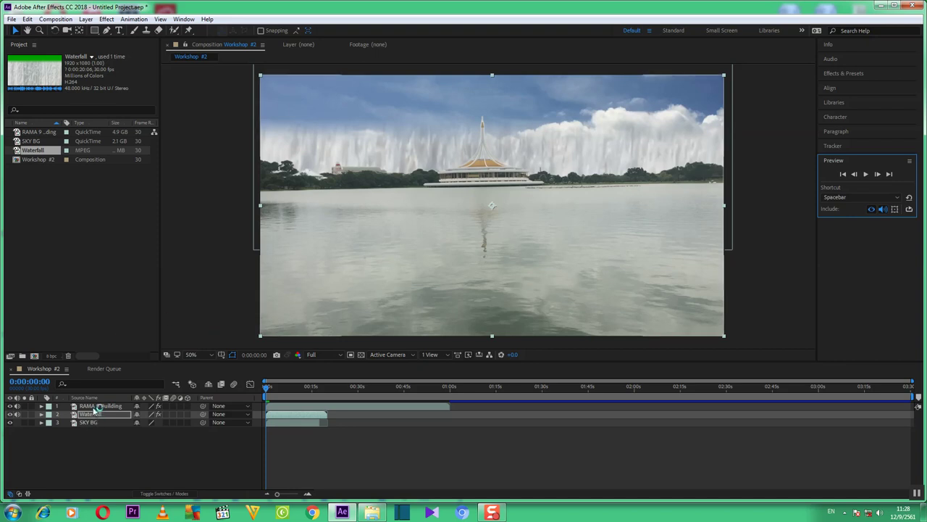
left_click_drag(96, 407, 99, 431)
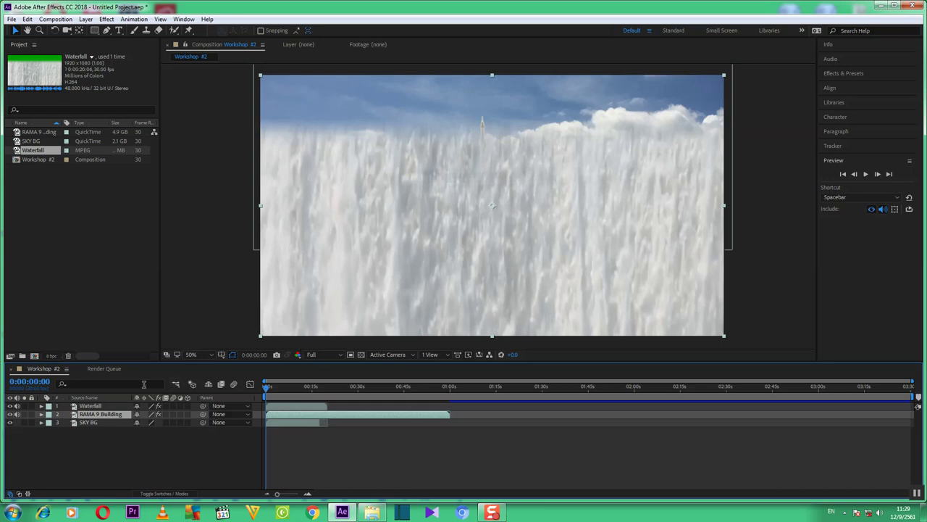
- Widen the Waterfall layer slightly past both sides of the frame and lower it onto the foreground of the lake
left_click(98, 407)
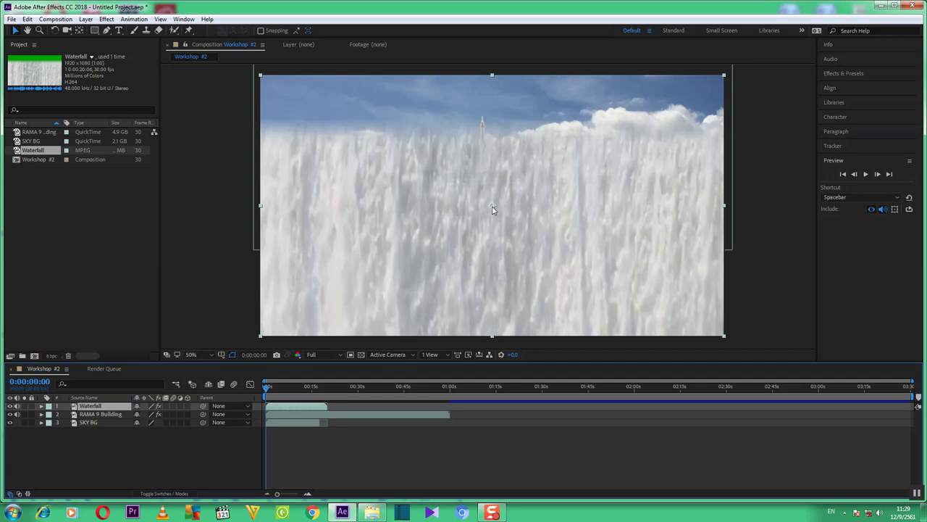
left_click_drag(492, 208, 491, 233)
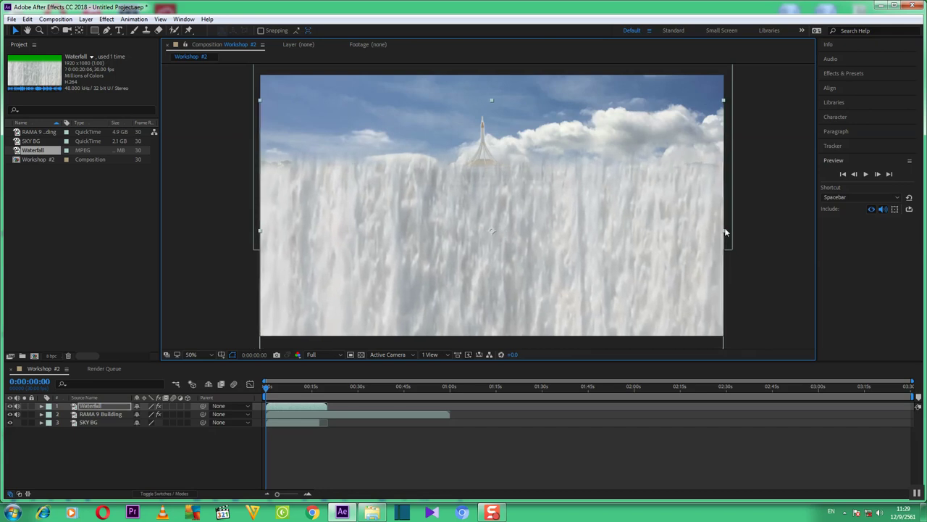
left_click_drag(725, 232, 735, 235)
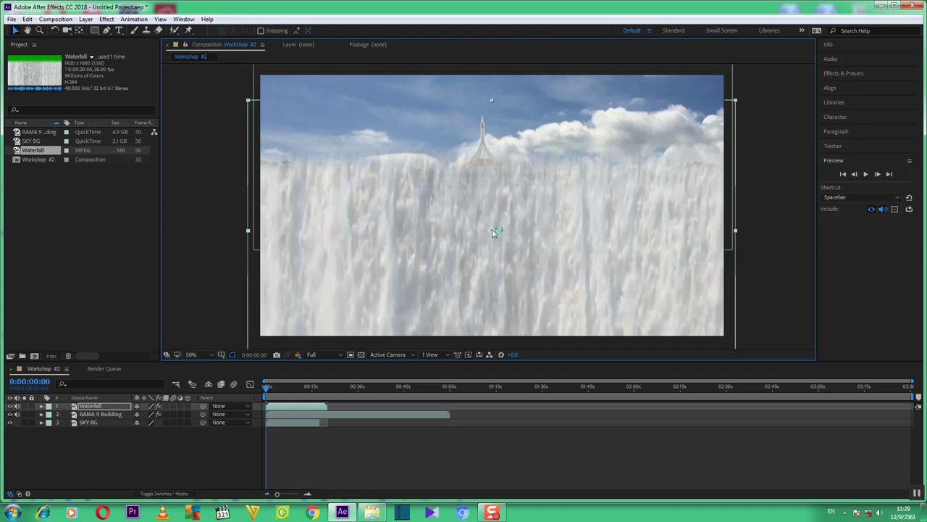
left_click_drag(492, 234, 489, 315)
left_click_drag(489, 318, 490, 329)
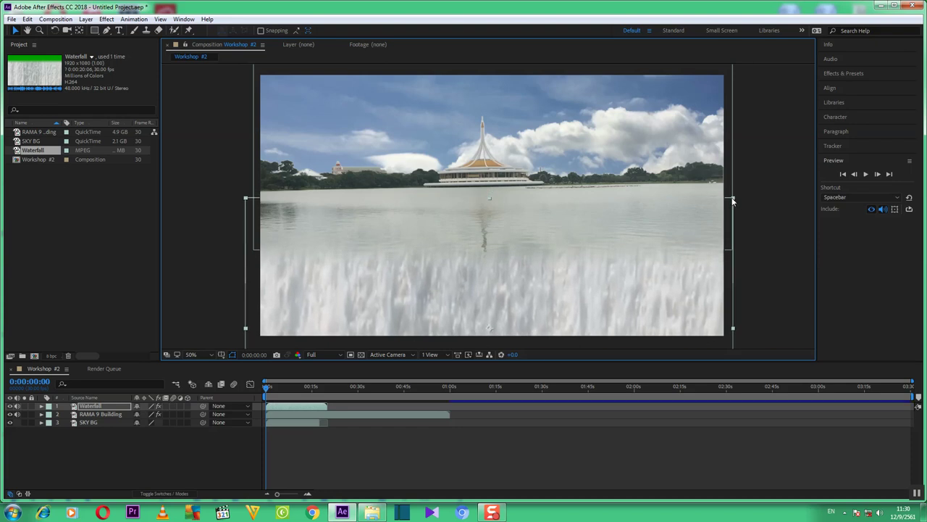
- Narrow the Waterfall layer slightly and raise it so its top edge crosses the lake midway below the building
left_click_drag(733, 202, 728, 201)
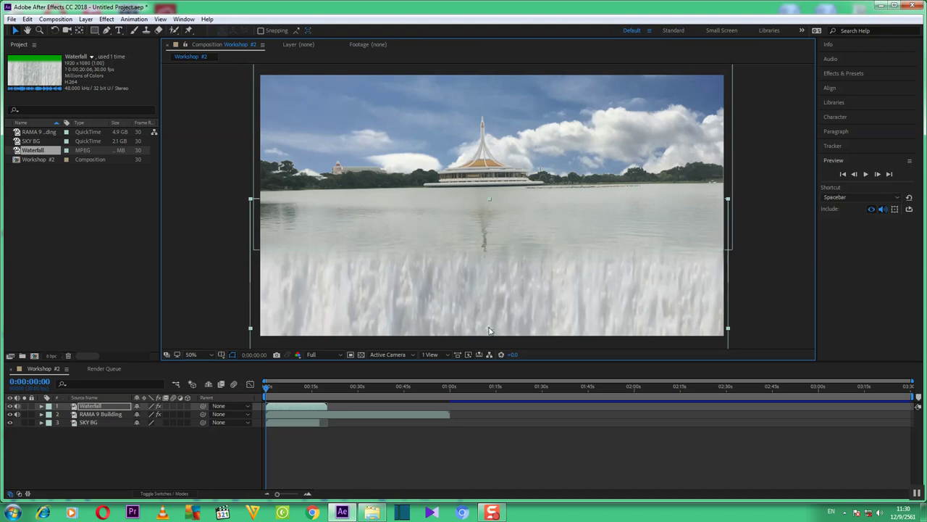
left_click_drag(488, 331, 489, 313)
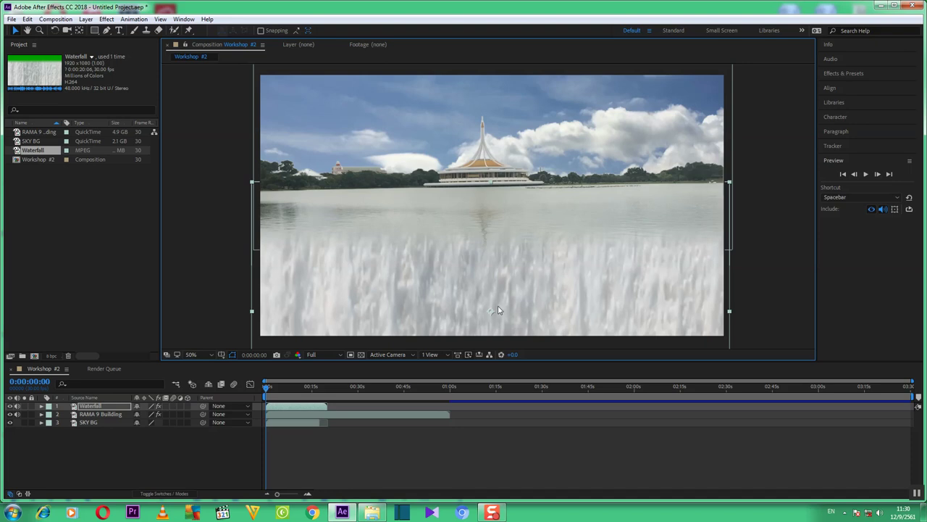
left_click_drag(491, 311, 491, 298)
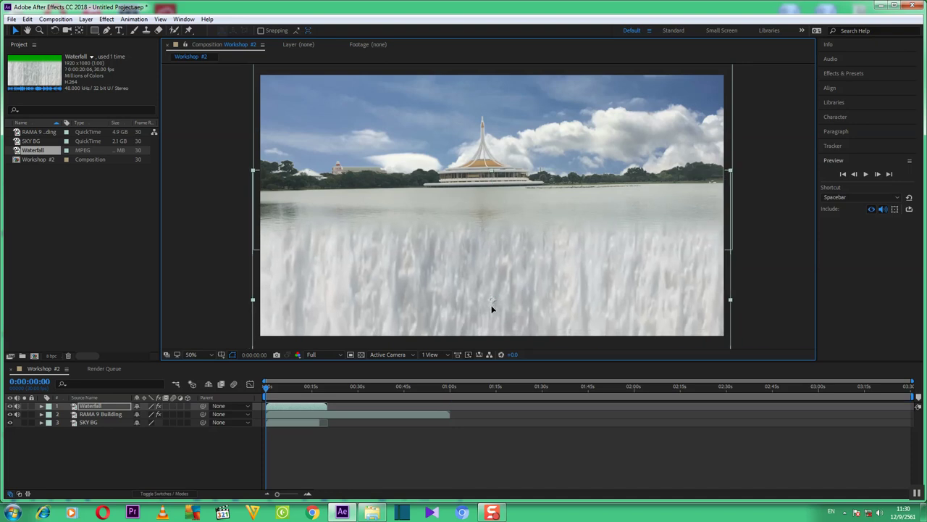
left_click_drag(491, 299, 490, 317)
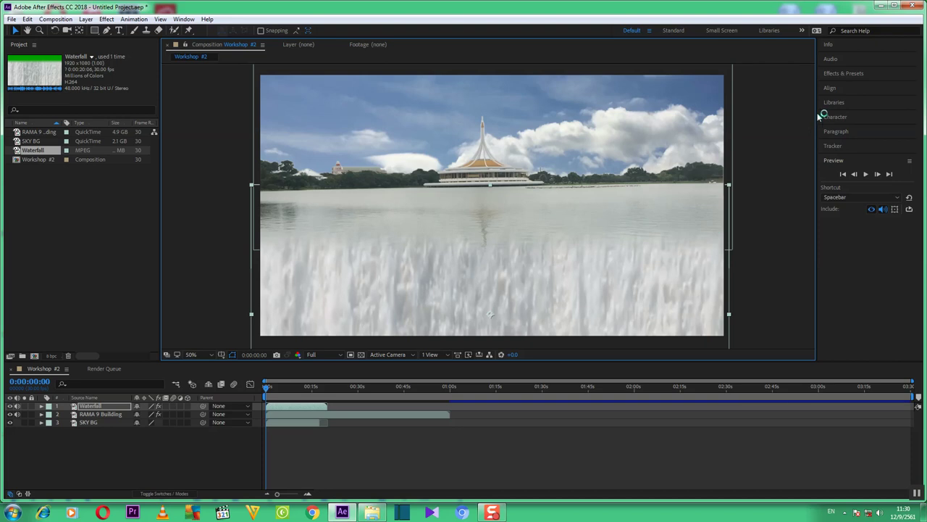
- Preview the composite with the waterfall in the foreground, stopping at 0:00:01:28, and examine the layer bounds around the frame at 25% magnification
left_click(866, 174)
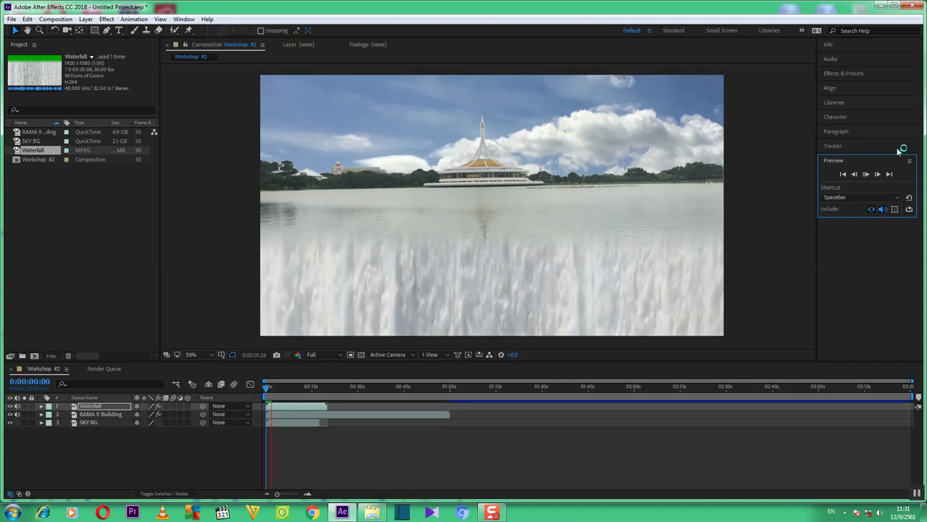
left_click(867, 174)
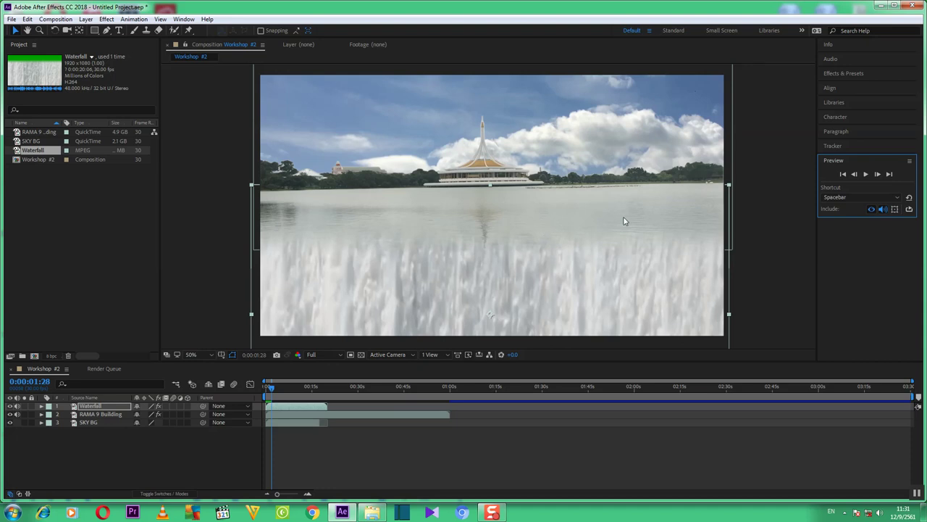
key("comma")
key("comma")
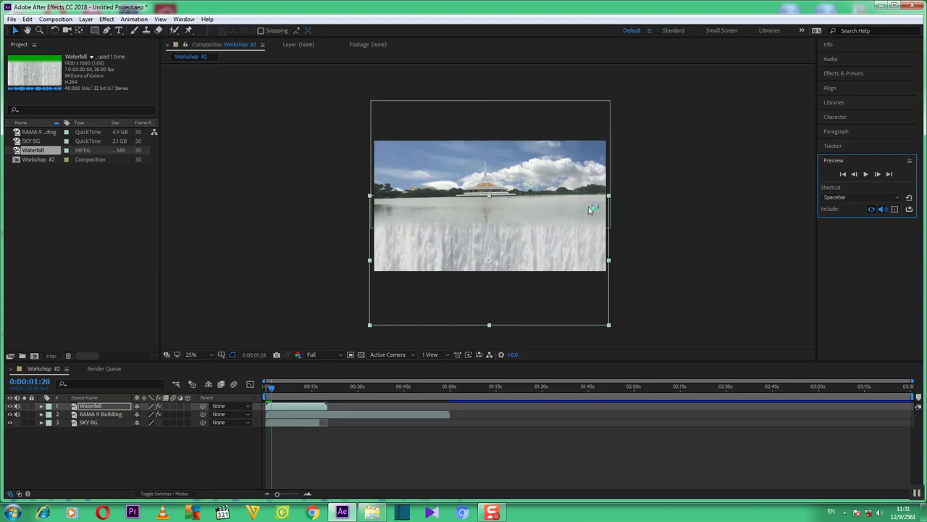
key("period")
key("period")
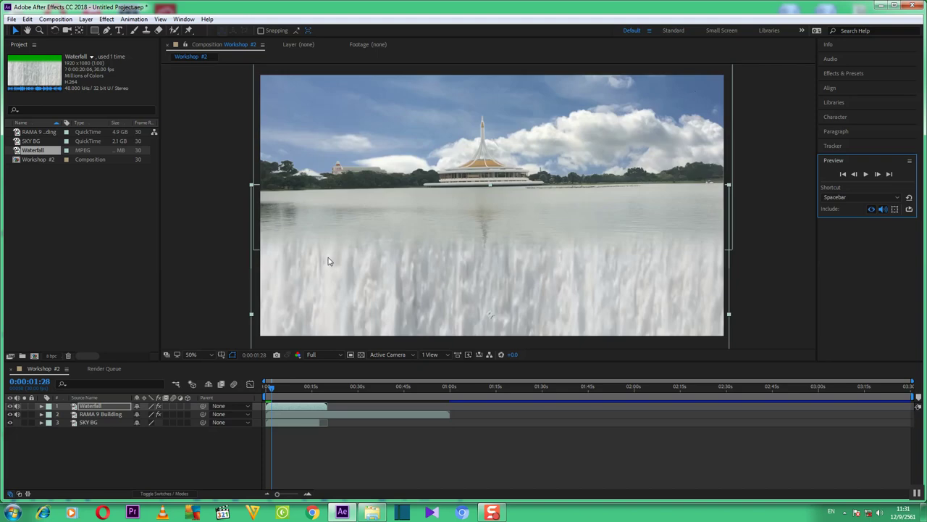
key("comma")
key("comma")
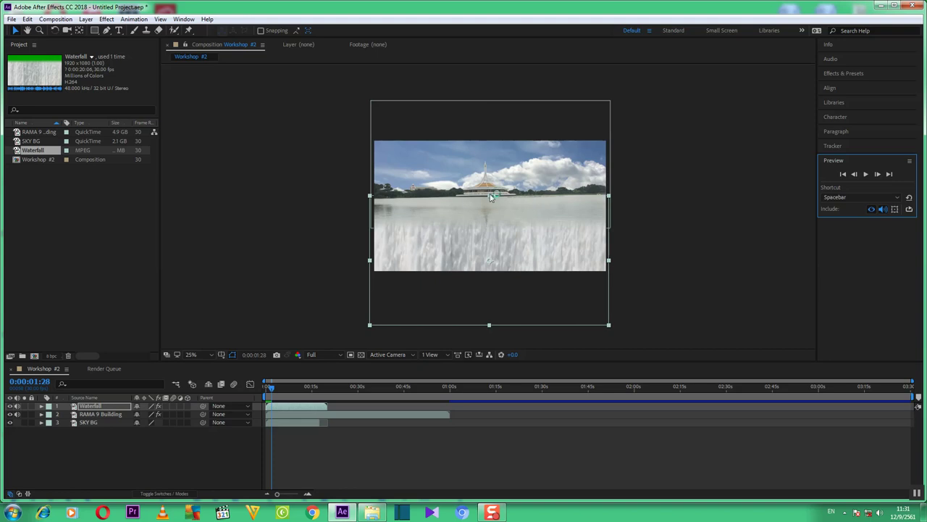
key("period")
key("comma")
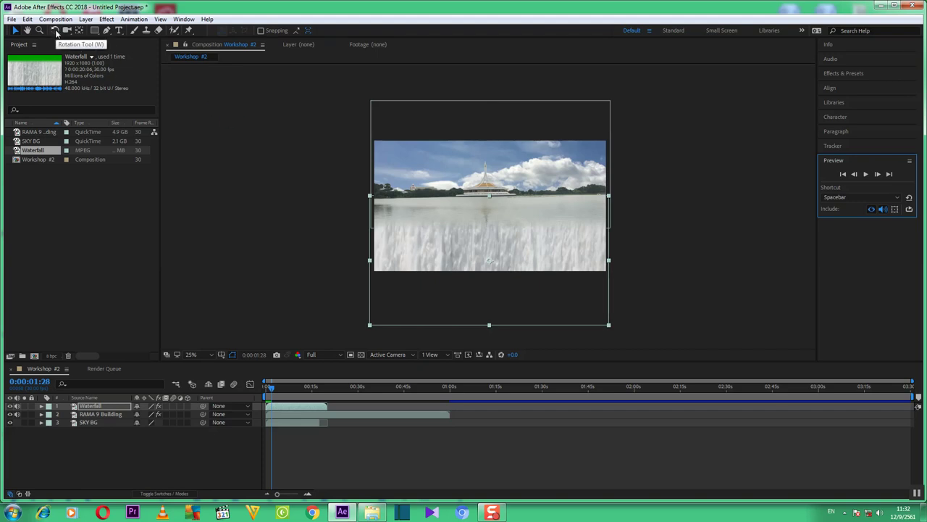
- Rotate the Waterfall layer about its centre and return it to almost level with a very slight counter-clockwise tilt
left_click(57, 32)
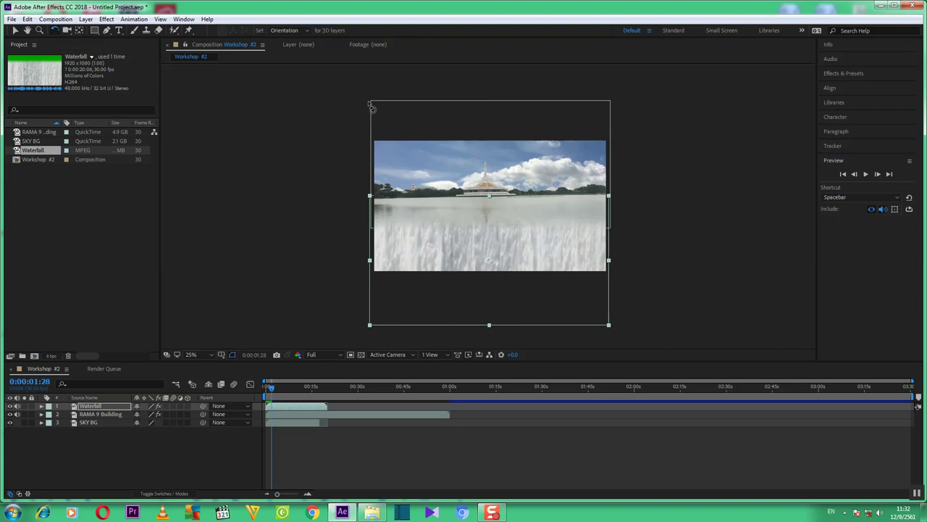
left_click(118, 404)
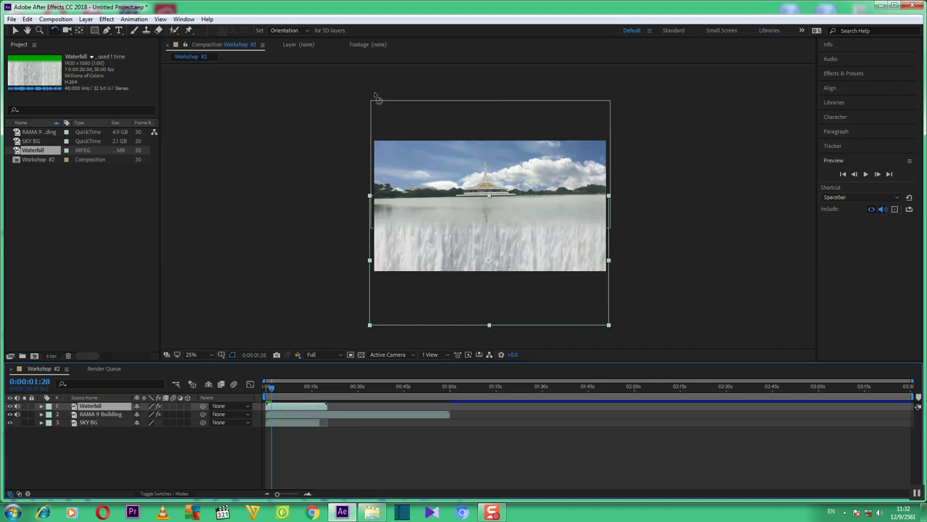
left_click(374, 105)
mouse_move(372, 101)
left_mouse_down()
mouse_move(360, 108)
mouse_move(368, 103)
left_mouse_up()
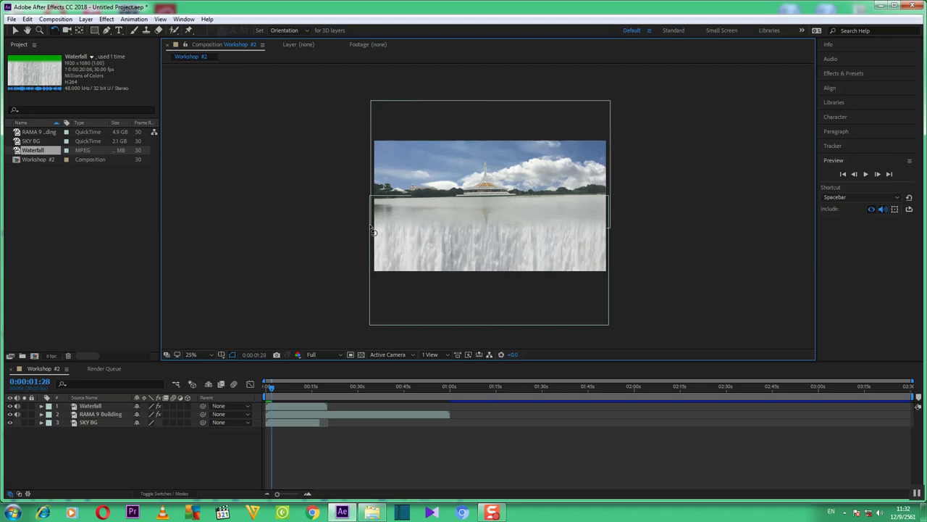
left_click(99, 407)
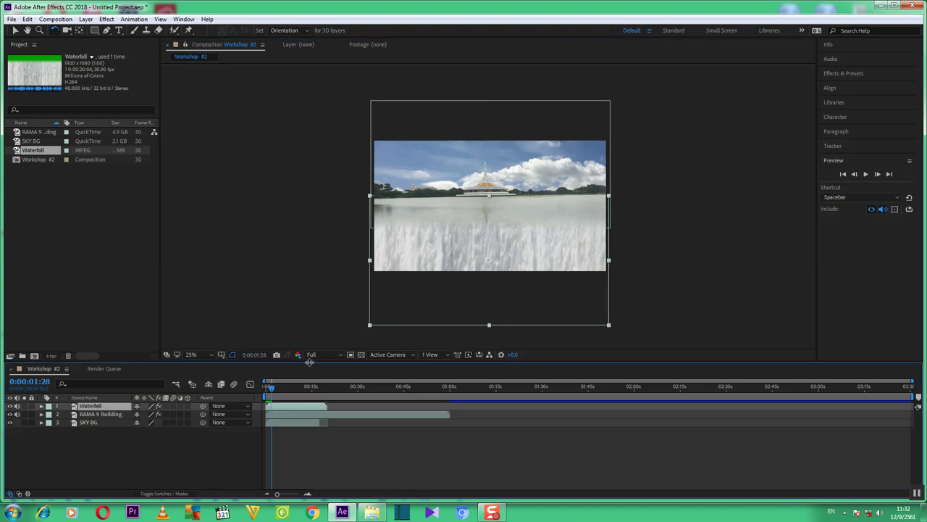
left_click_drag(369, 327, 366, 391)
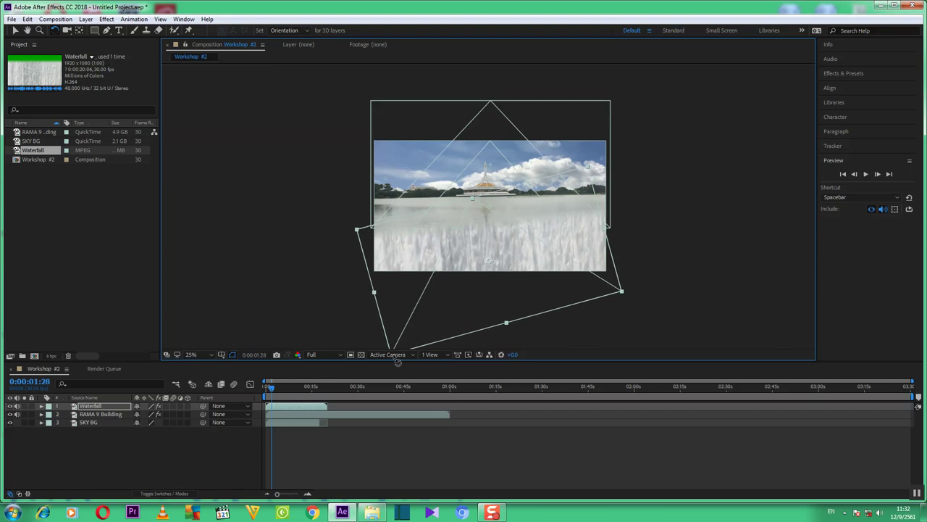
left_click_drag(364, 262, 366, 198)
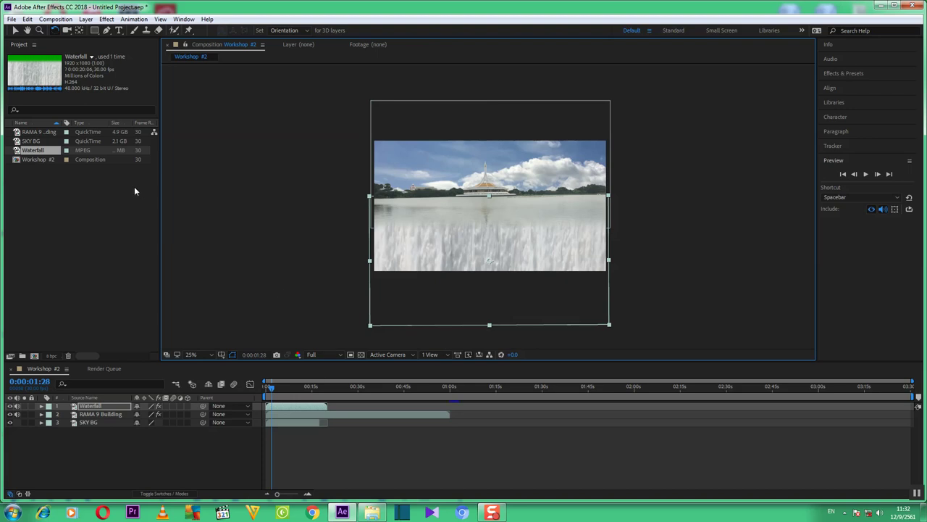
left_click(16, 31)
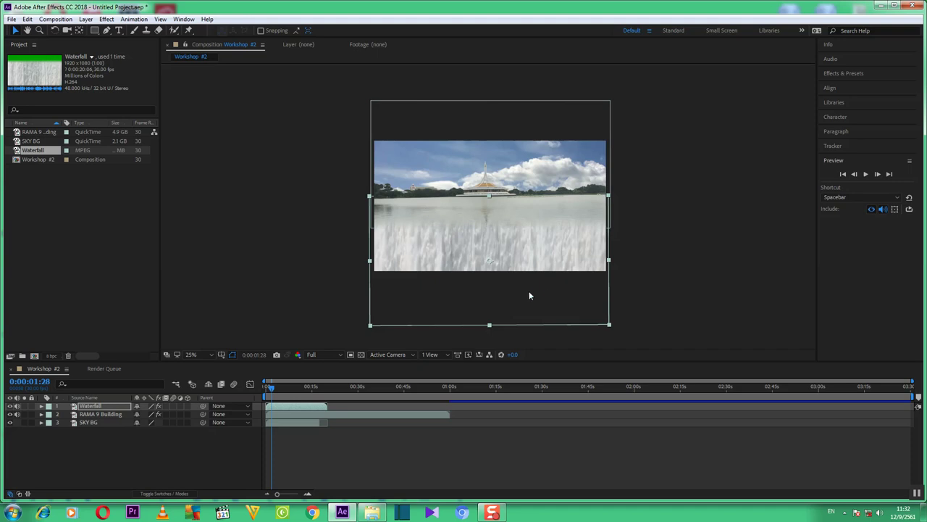
- Open the Waterfall layer's Keylight (1.2) effect settings and expand the Screen Matte properties
key("period")
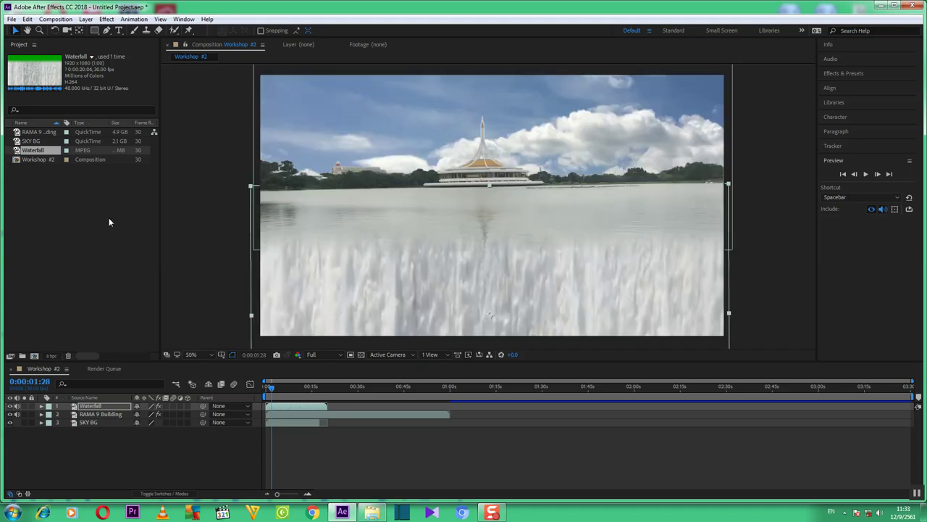
left_click(92, 408)
left_click(41, 405)
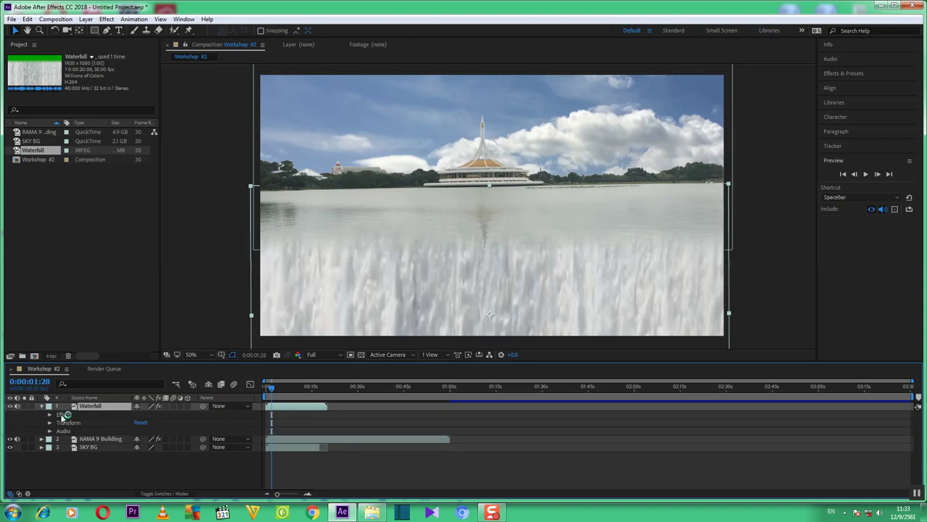
left_click(50, 414)
double_click(80, 423)
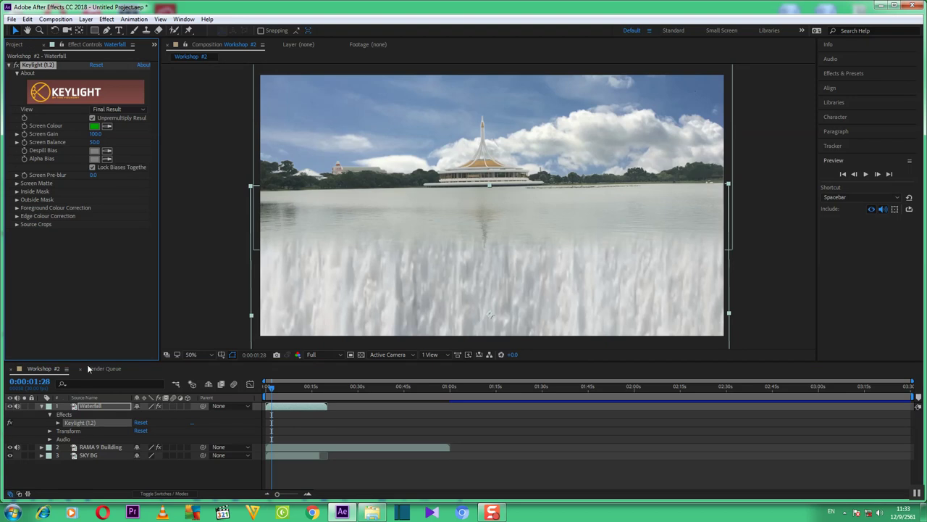
left_click(16, 183)
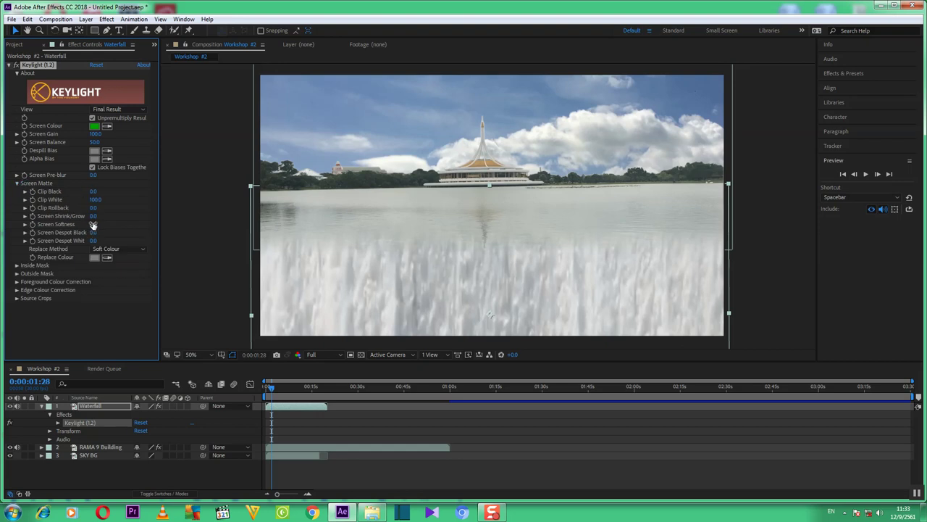
- Set the Waterfall key's Screen Shrink/Grow to -10 and Screen Softness to 20
left_click(93, 217)
type("-1")
key("Return")
left_click(94, 224)
key("Return")
left_click(110, 410)
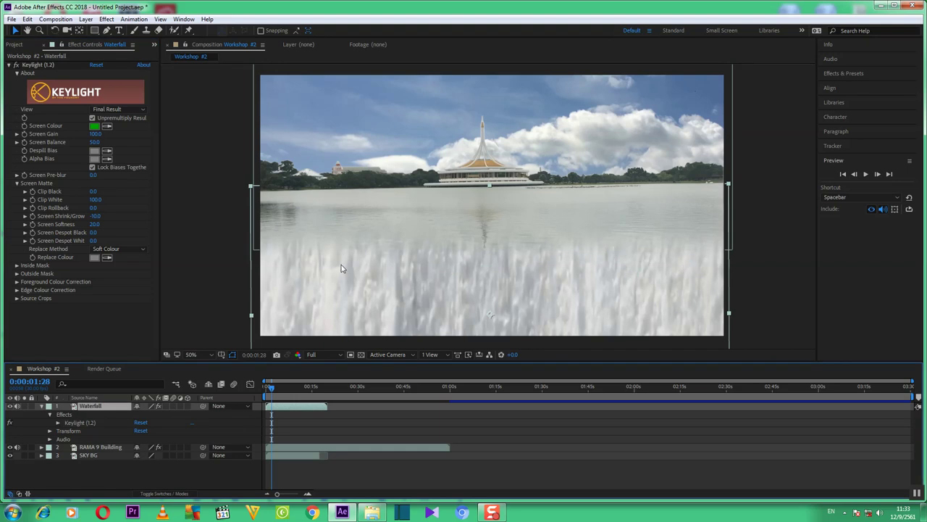
- Try Screen Shrink/Grow at -50 on the Waterfall key, set it to -100, and check the waterfall's upper edge
left_click(95, 216)
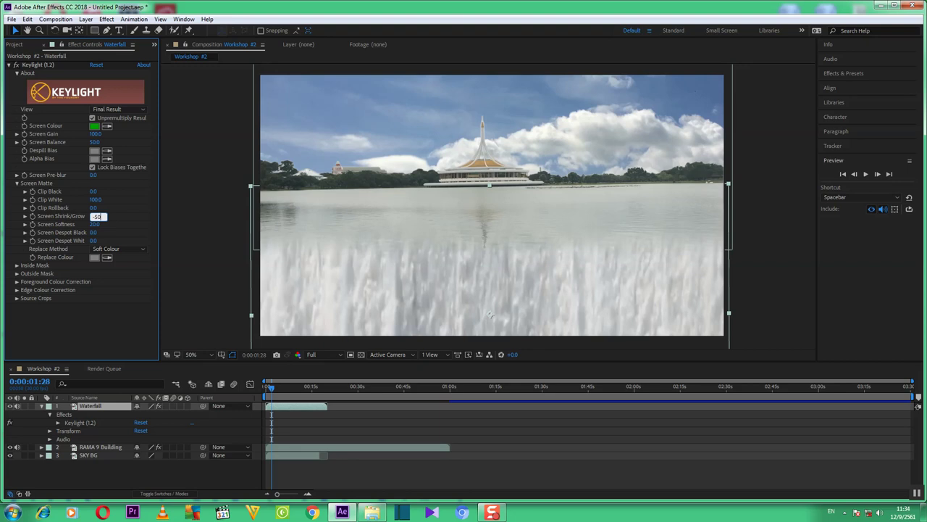
type("-50")
key("Return")
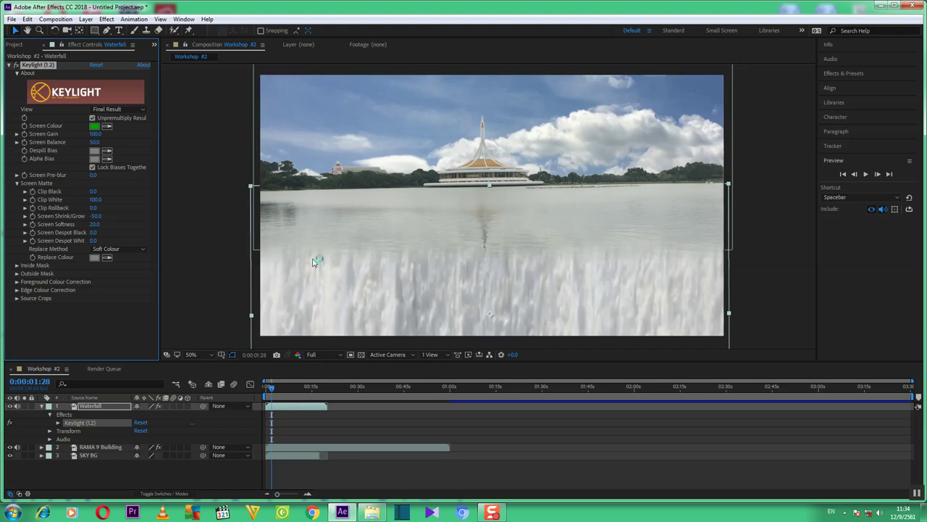
left_click(95, 216)
type("-100")
key("Return")
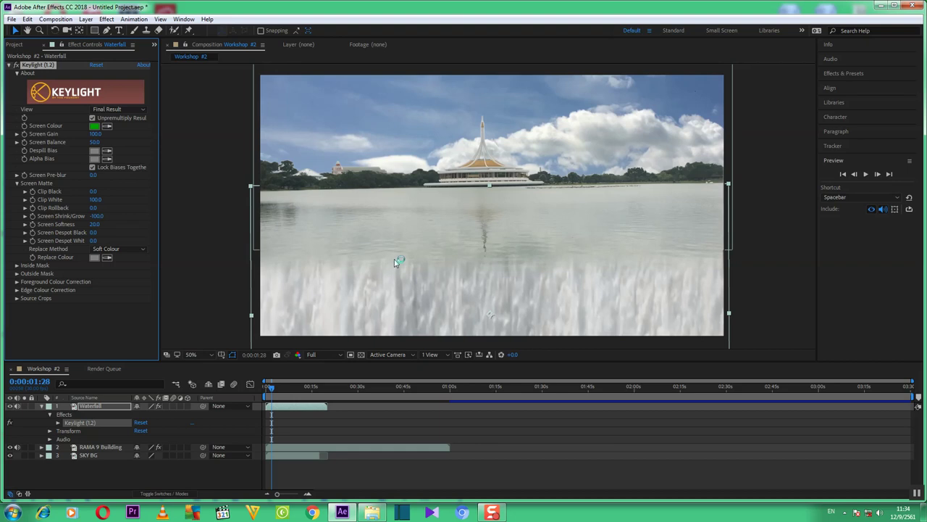
key("comma")
key("comma")
key("period")
key("comma")
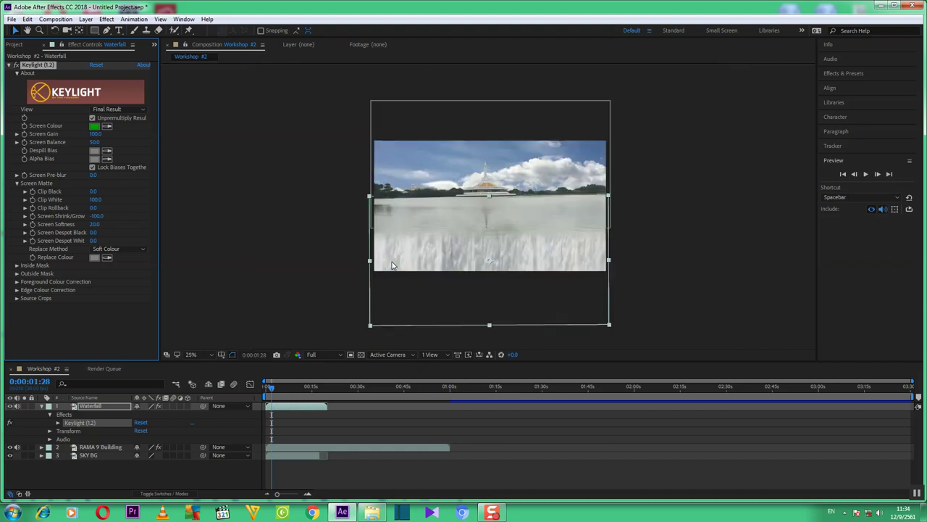
key("period")
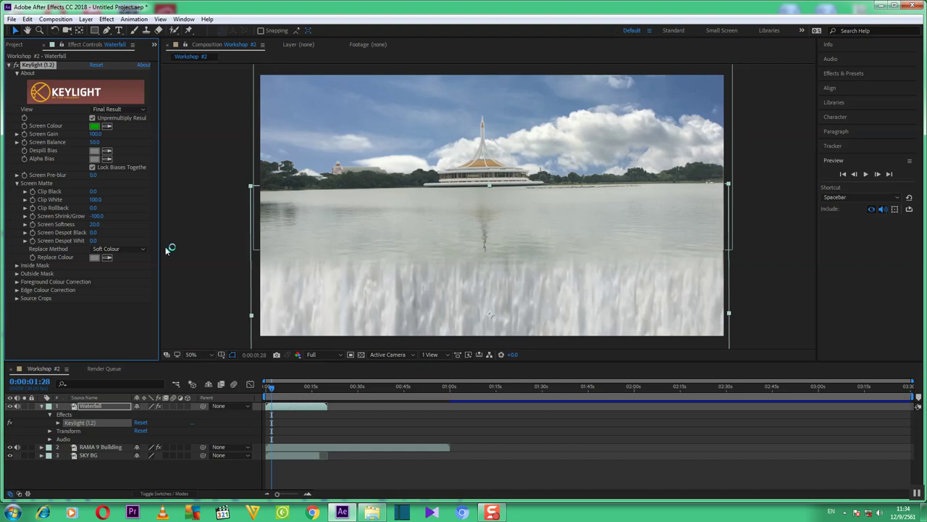
- Set the Waterfall key's Screen Softness to 100 and preview the composite from the first frame
left_click(94, 224)
key("Return")
scroll(392, 216, "down", 4)
scroll(392, 216, "up", 2)
left_click(842, 175)
left_click(866, 175)
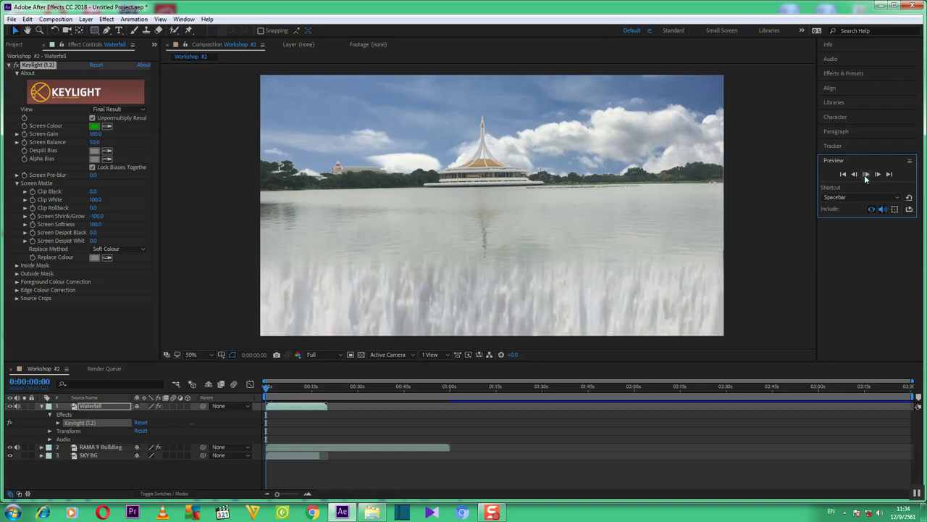
left_click(866, 175)
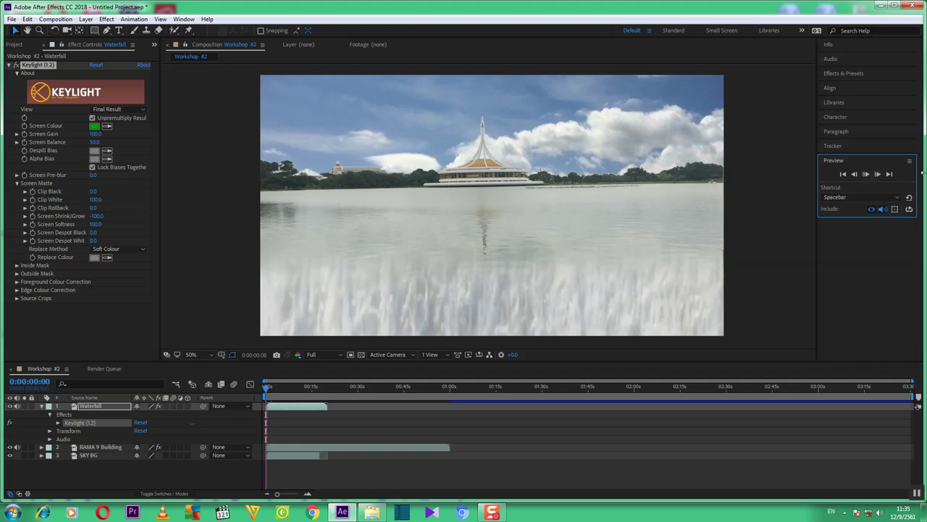
left_click(865, 176)
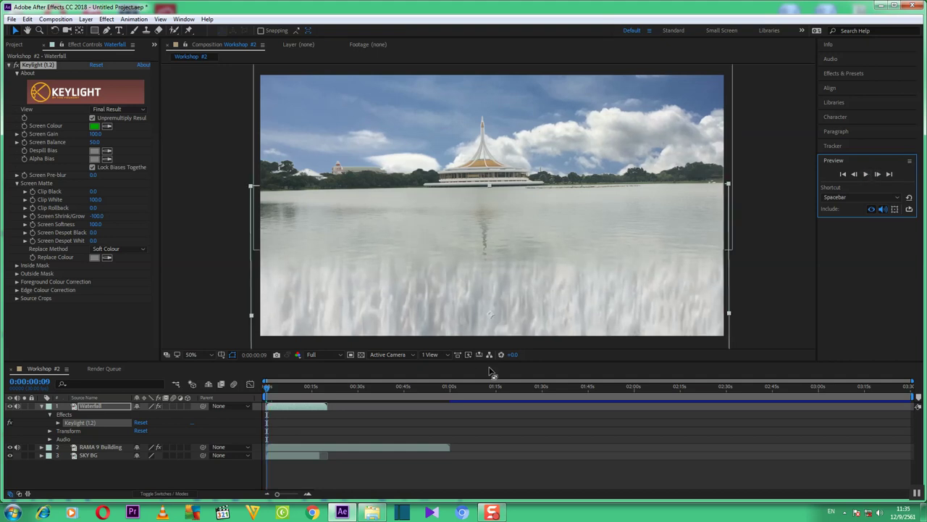
- Raise the Waterfall layer so its soft upper edge crosses the lake just below the building's shoreline
left_click(41, 405)
left_click(98, 407)
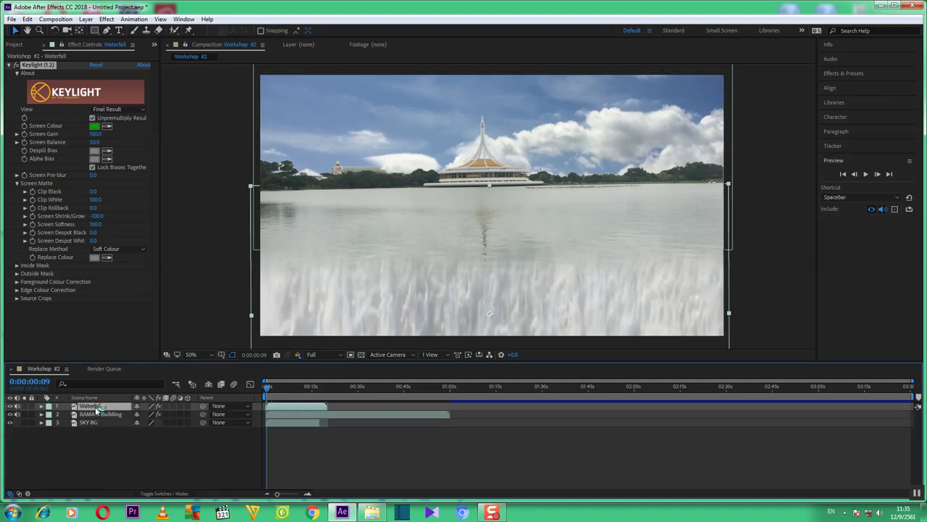
left_click(491, 313)
left_click_drag(491, 312, 493, 237)
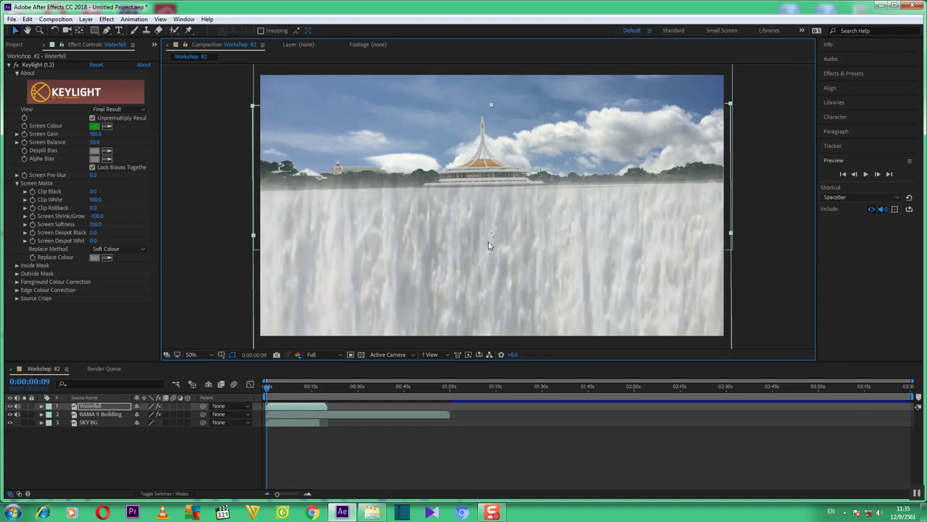
left_click_drag(492, 234, 491, 261)
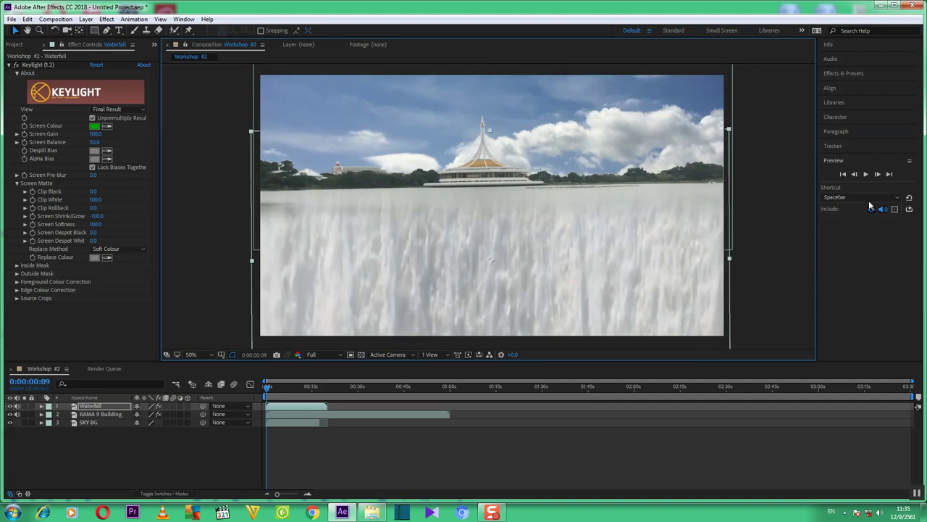
- Preview the composite with the raised waterfall at full resolution
left_click(868, 175)
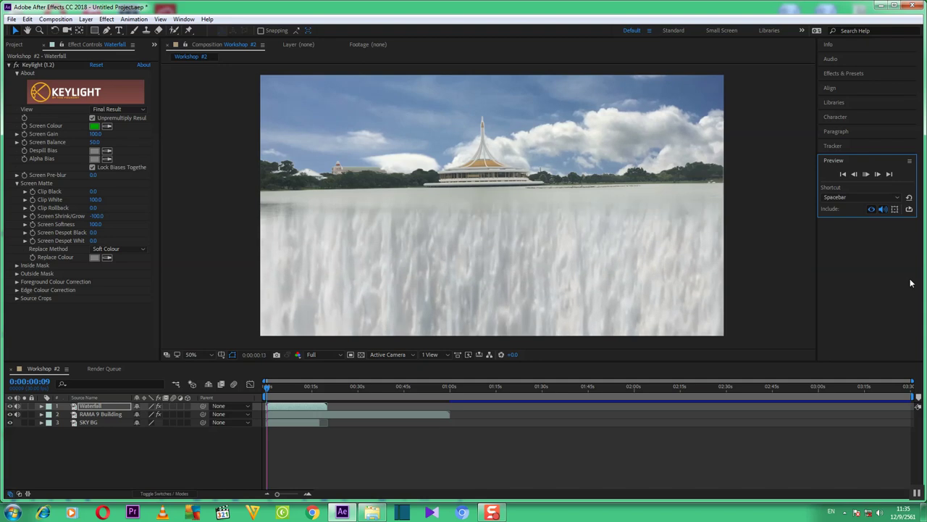
left_click(844, 174)
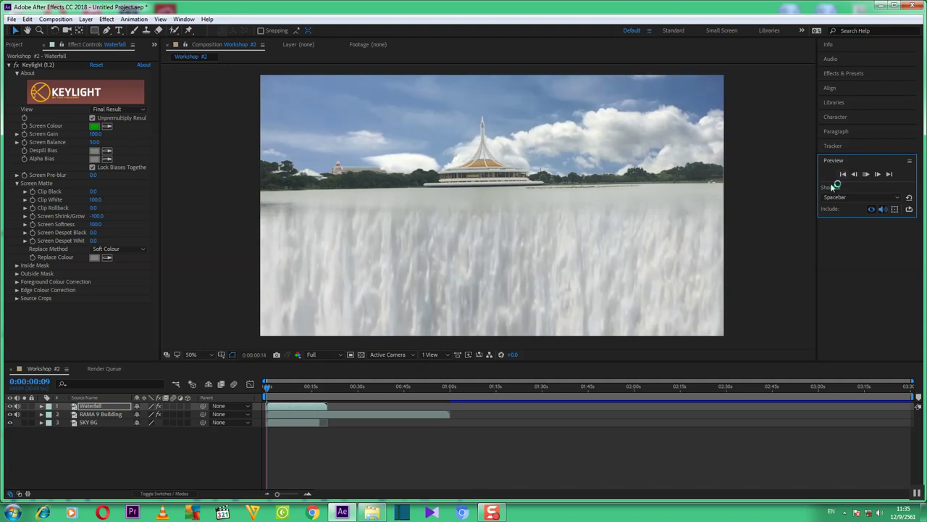
left_click(339, 353)
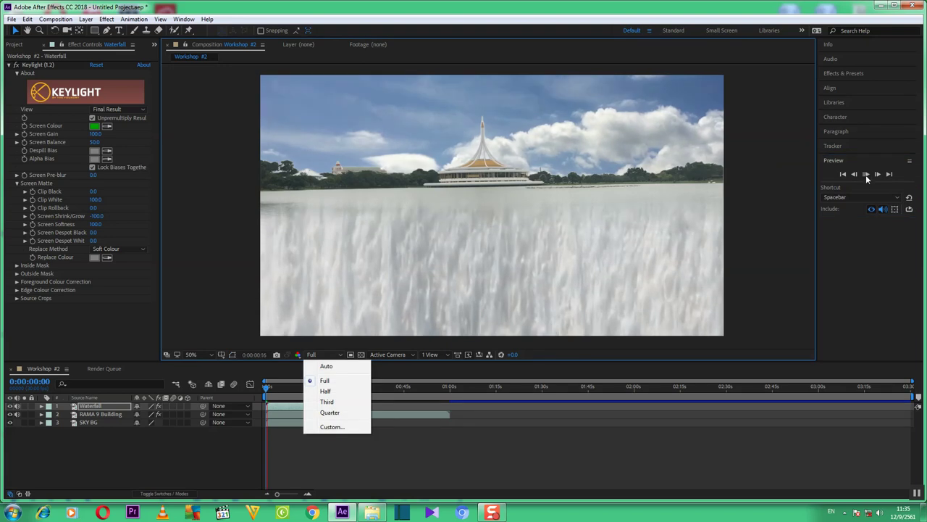
left_click(866, 175)
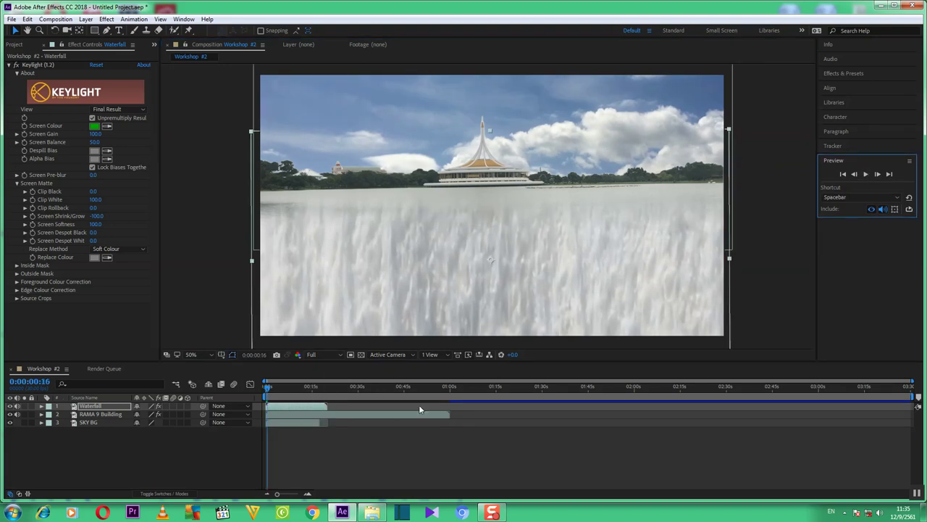
- Set the composition view's resolution to Quarter and replay the preview from the first frame
left_click(342, 355)
left_click(330, 413)
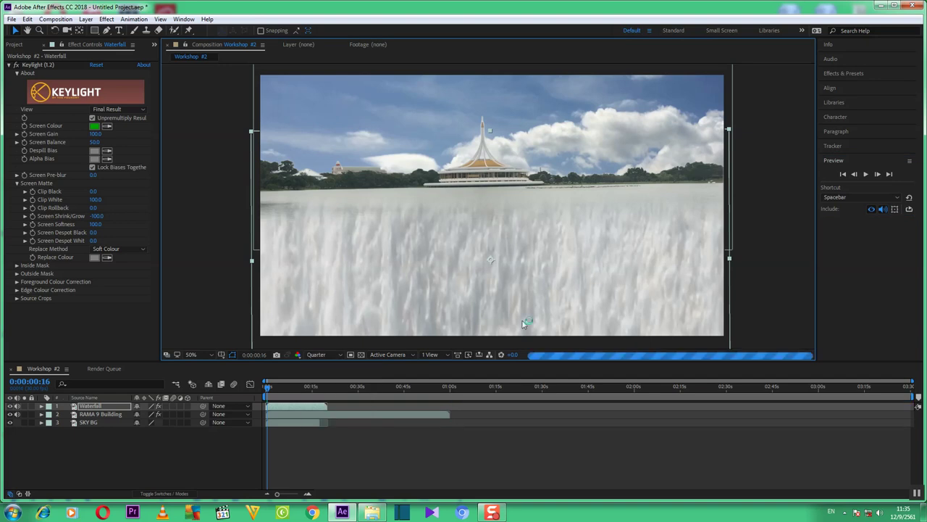
left_click(843, 175)
left_click(867, 175)
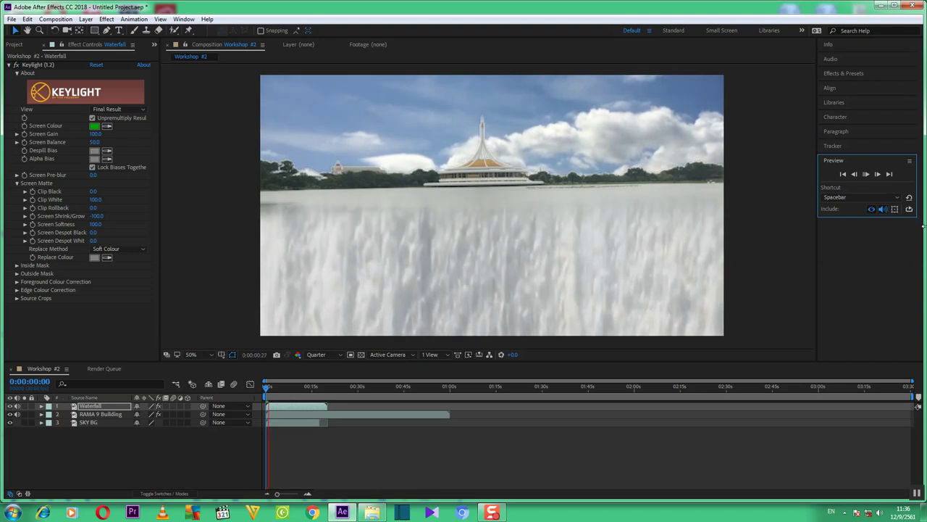
left_click(867, 175)
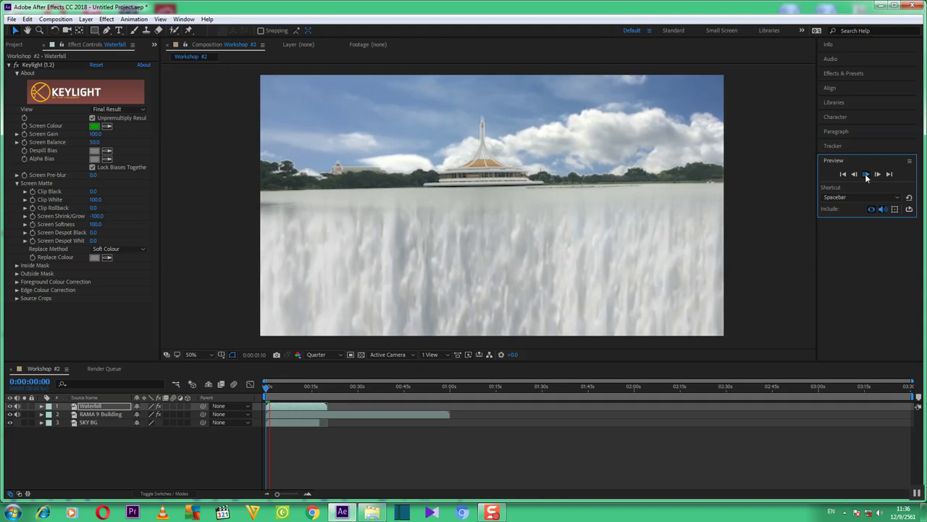
- Import the clip 012-1-1-4 roto refine BS mp4 and add it to the Workshop #2 composition beneath the SKY BG layer
left_click(41, 45)
right_click(87, 183)
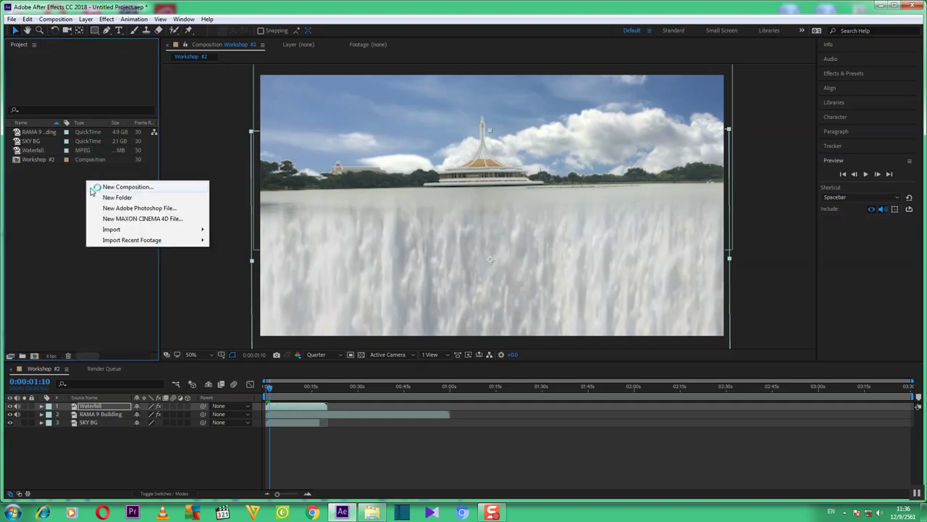
mouse_move(116, 229)
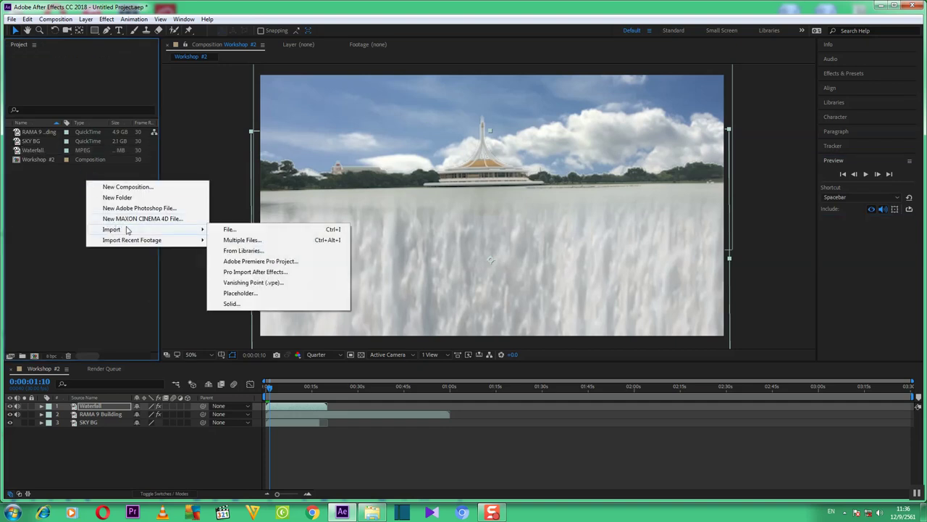
left_click(236, 231)
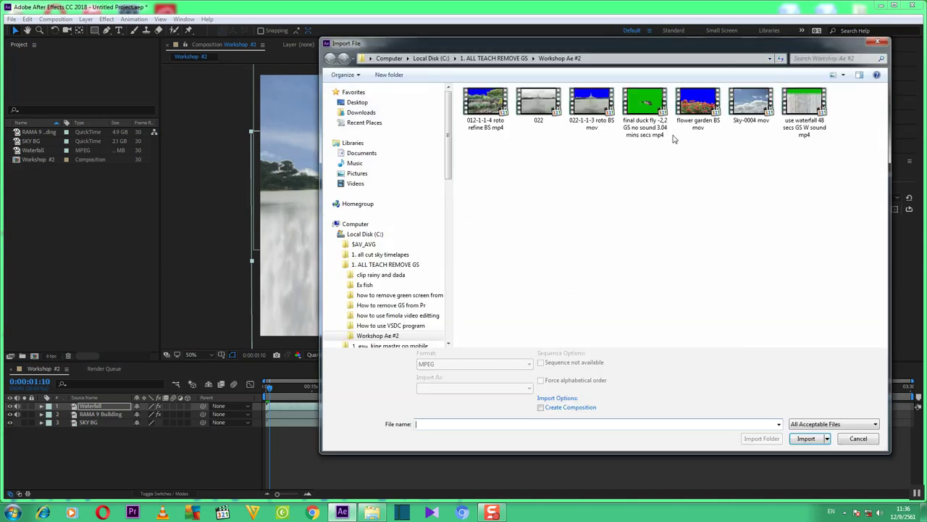
left_click(495, 116)
left_click(821, 438)
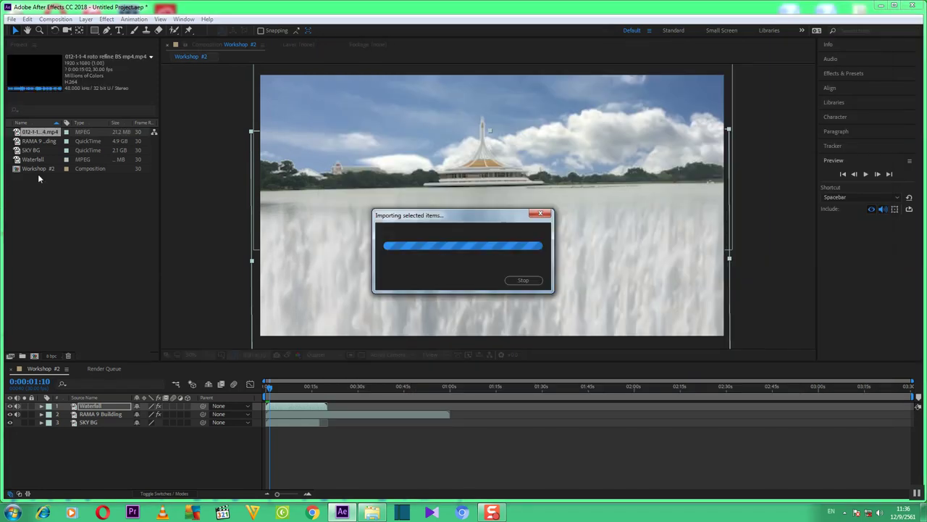
left_click_drag(48, 135, 102, 443)
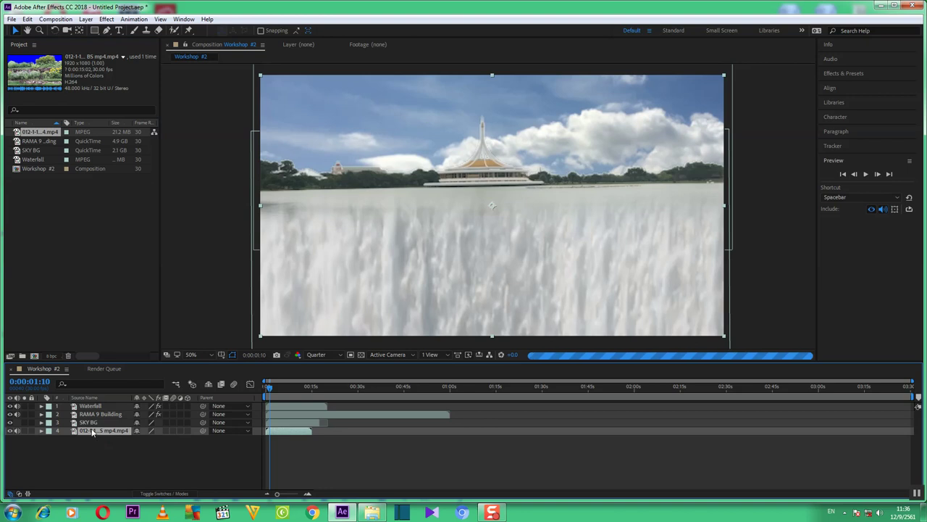
- Move SKY BG beneath the blue-screen garden clip in the layer stack and apply the Keylight (1.2) effect to the garden clip
left_click_drag(91, 444, 81, 467)
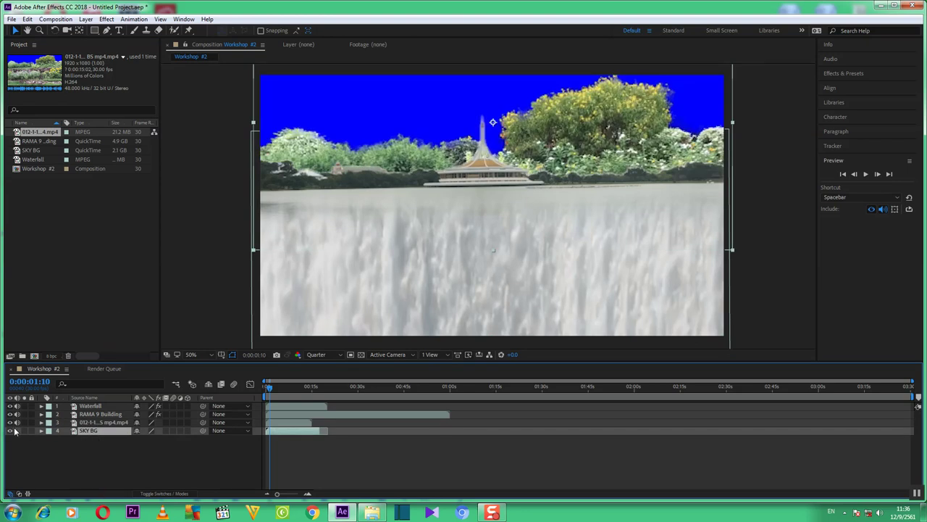
left_click(866, 174)
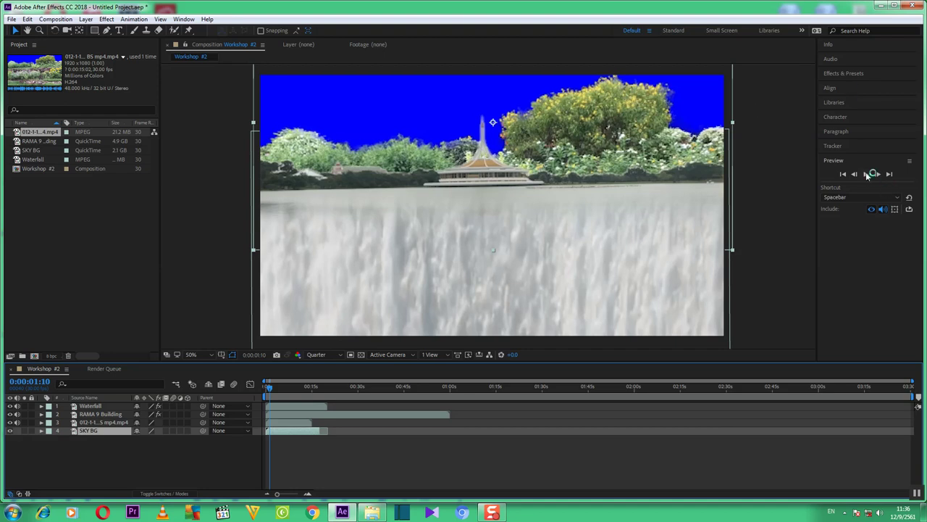
left_click(842, 76)
left_click_drag(856, 262, 105, 421)
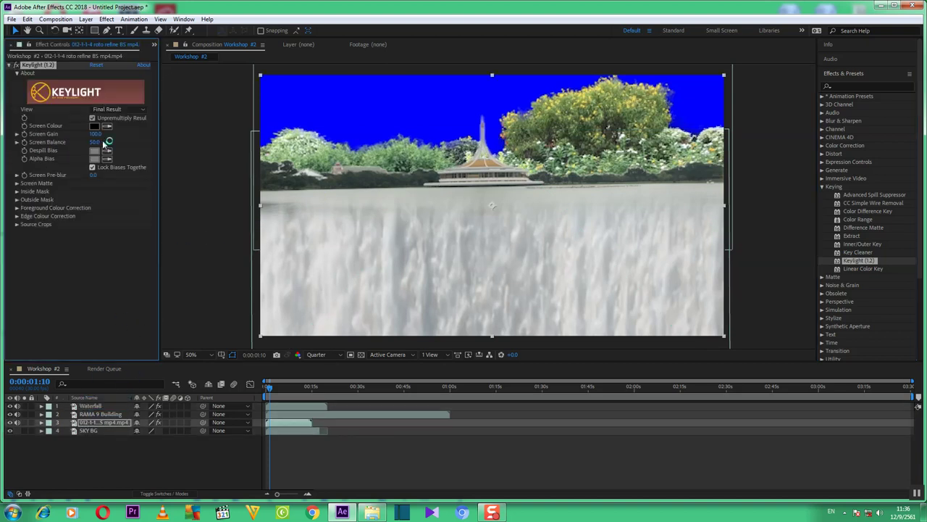
- Rename the garden clip's layer as flower
right_click(92, 425)
left_click(110, 418)
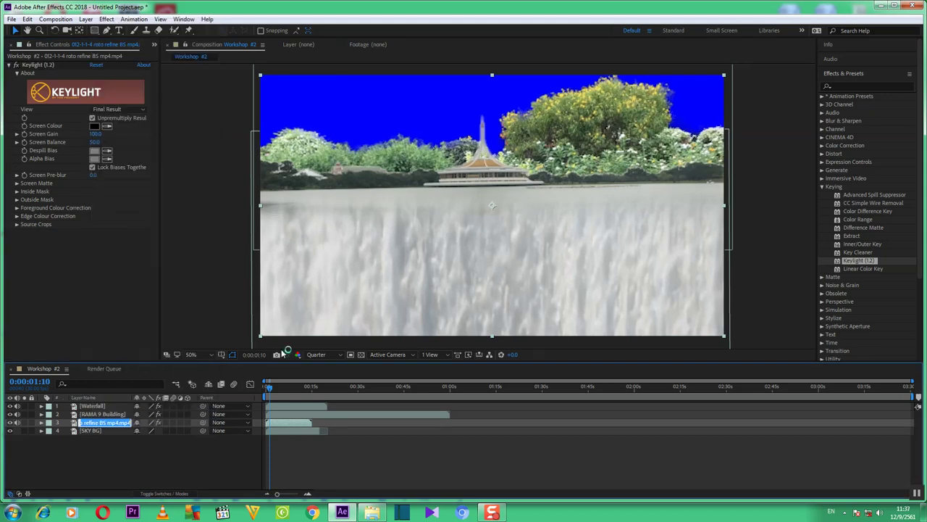
key("BackSpace")
key("Return")
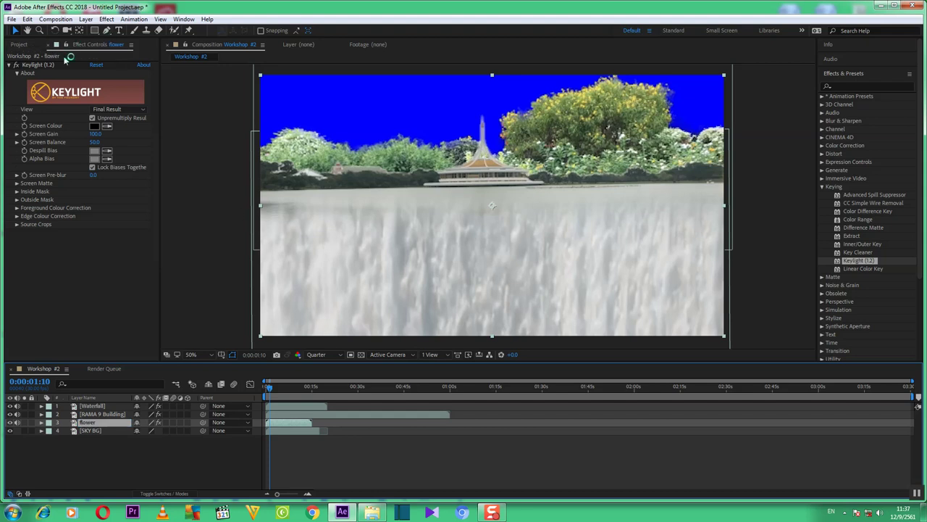
- Key out the flower layer's blue backdrop by sampling it as Keylight's Screen Colour, and set the view resolution to Full
left_click(108, 127)
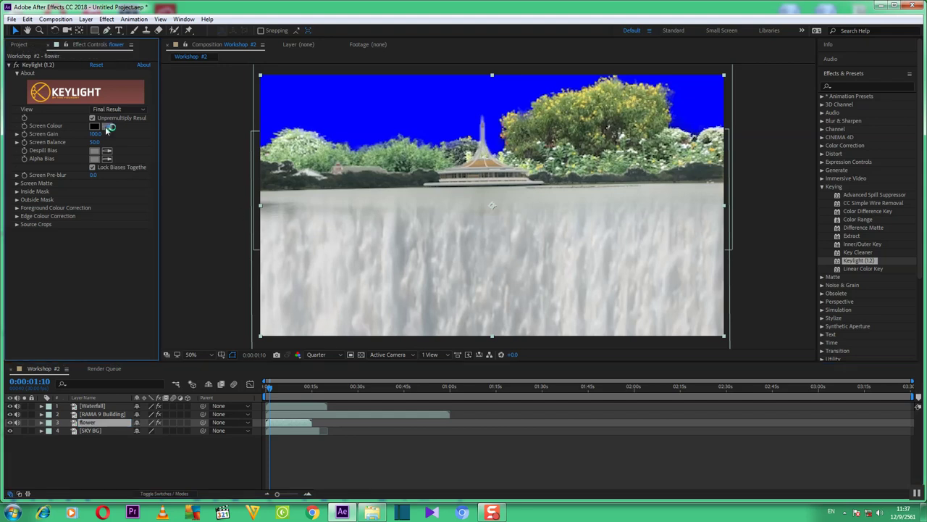
left_click(340, 103)
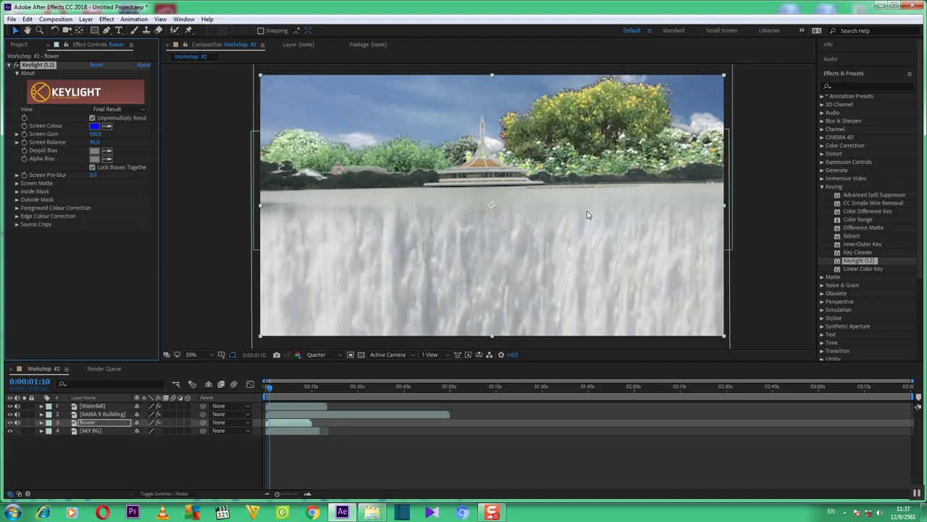
left_click(342, 358)
left_click(338, 376)
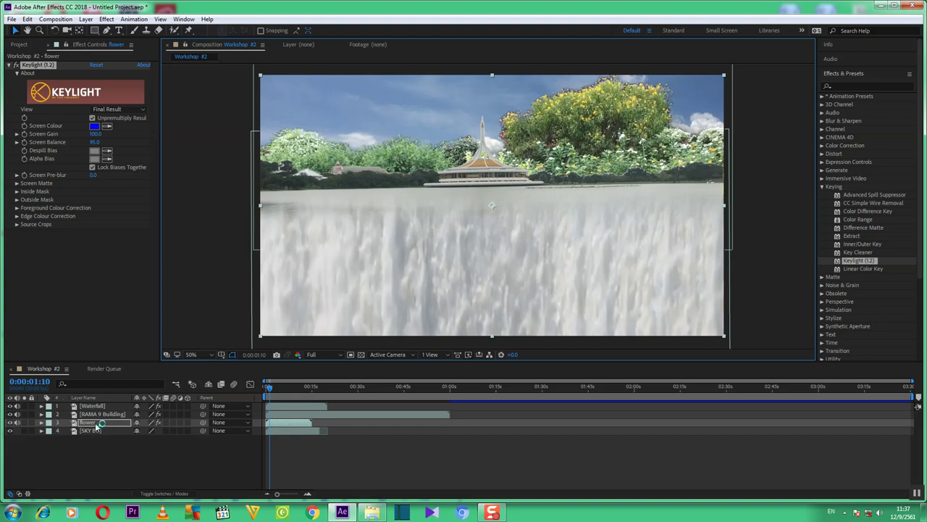
- Bring the flower layer to the top of the layer stack and squash it into a low band along the frame's lower edge
left_click_drag(101, 422, 99, 403)
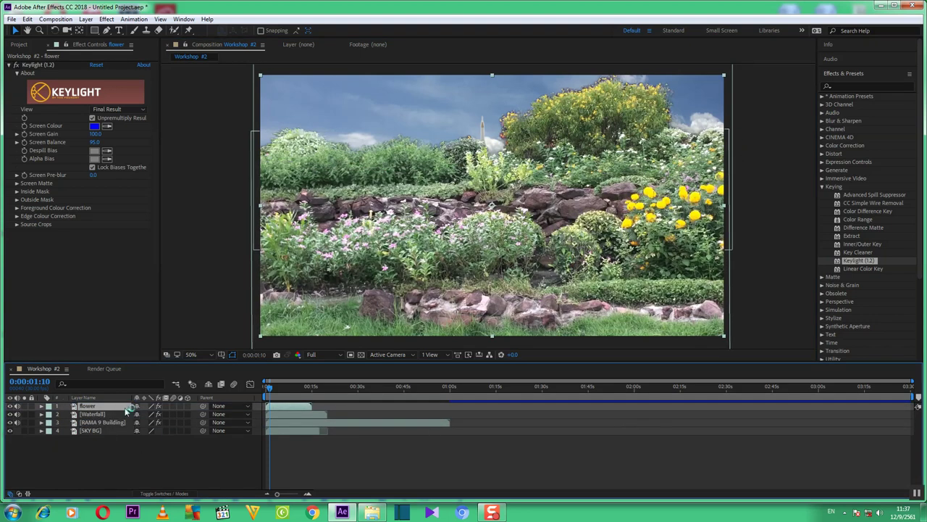
left_click(723, 77)
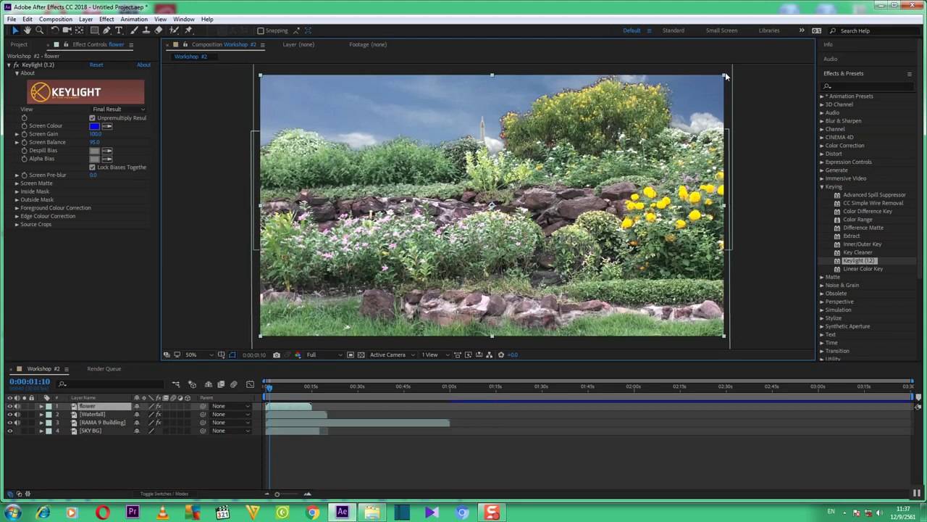
left_click_drag(726, 77, 716, 151)
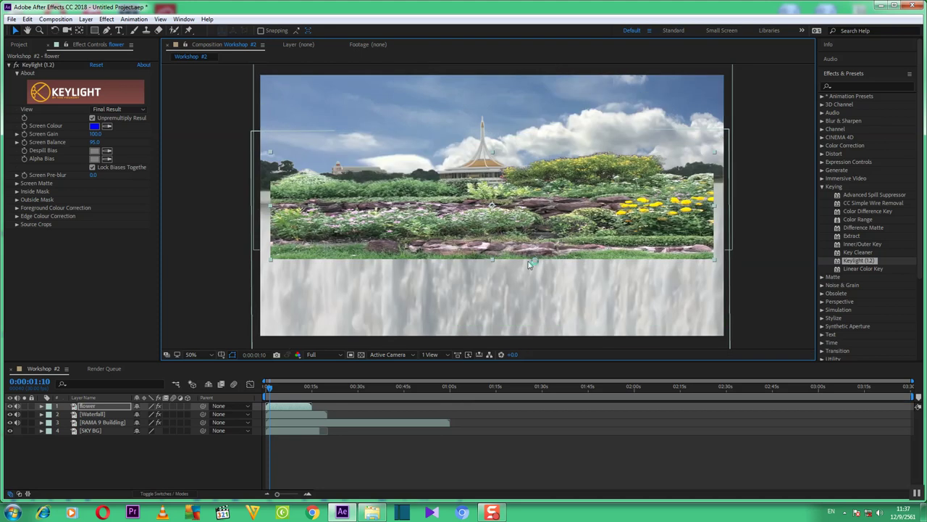
left_click_drag(492, 217, 492, 284)
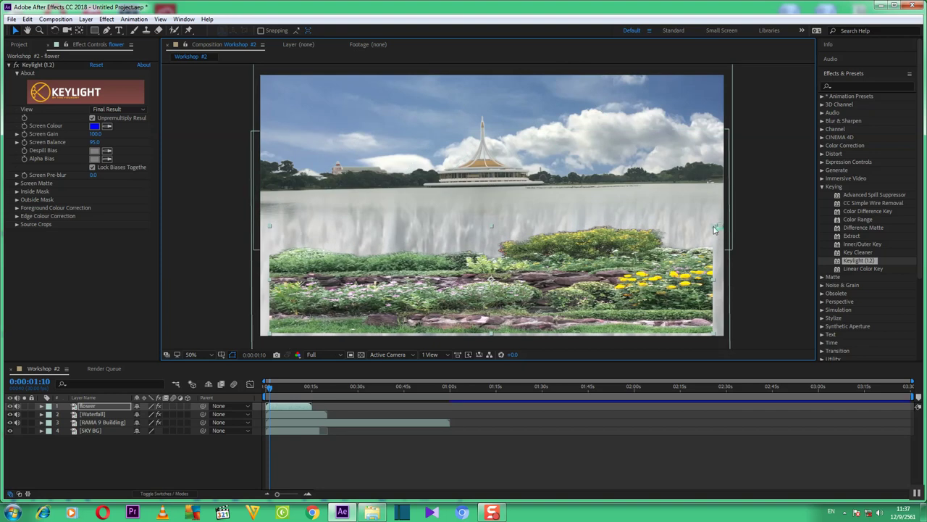
- Stretch the flower layer taller and wider than the frame, and lower it so the garden forms a foreground strip below the waterfall
left_click_drag(714, 229, 716, 190)
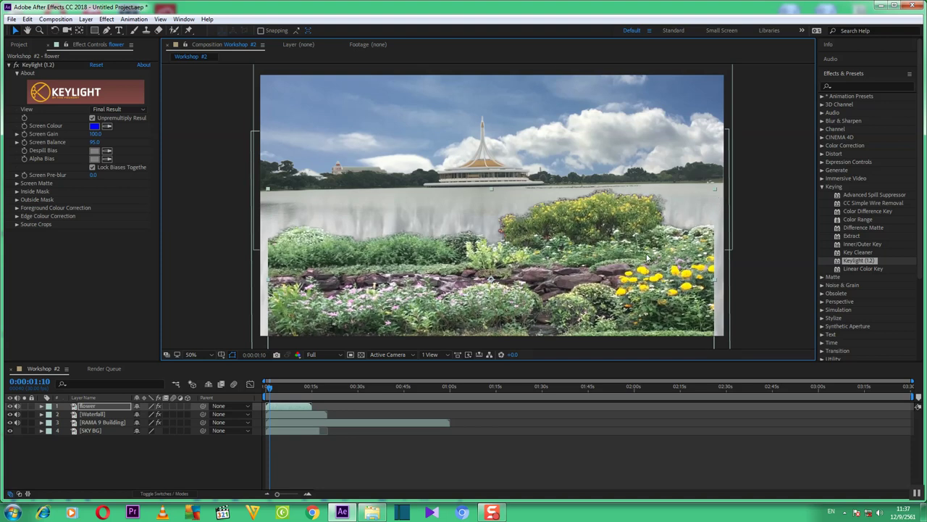
left_click_drag(500, 284, 484, 321)
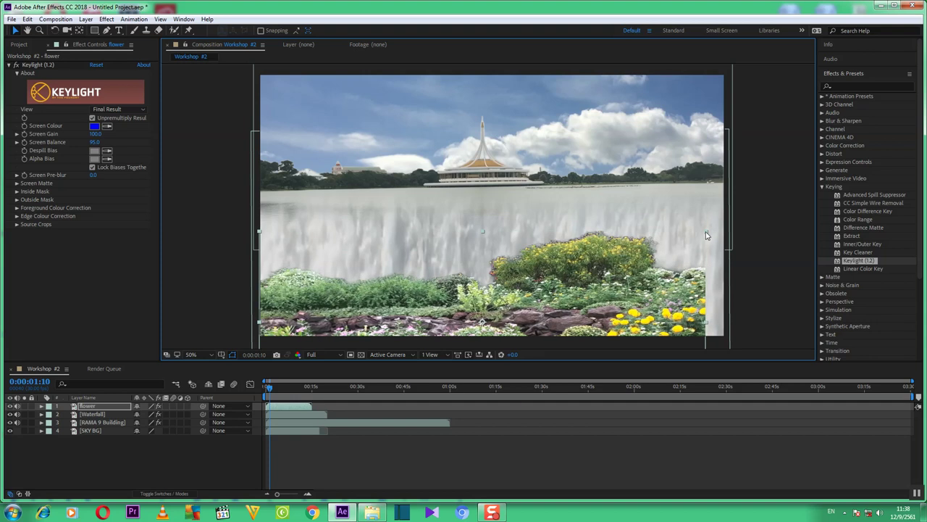
left_click_drag(707, 235, 746, 237)
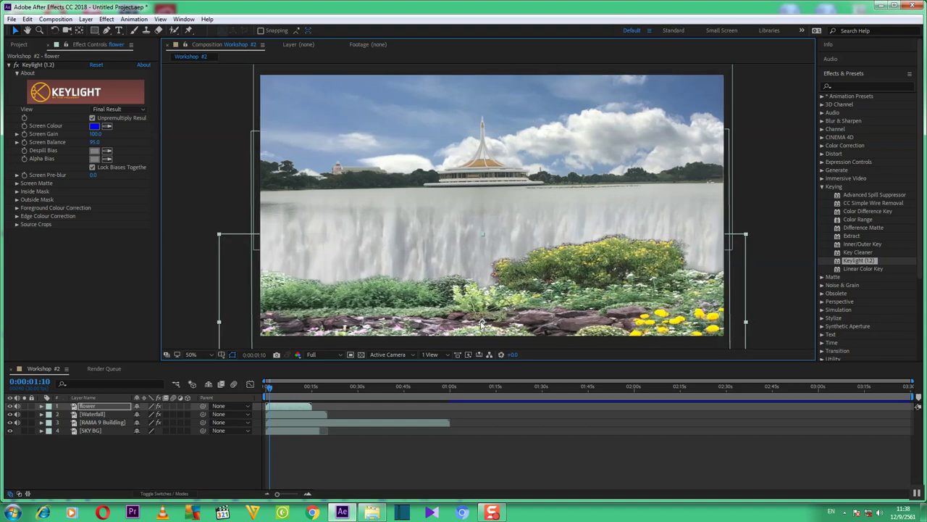
left_click_drag(483, 328, 712, 344)
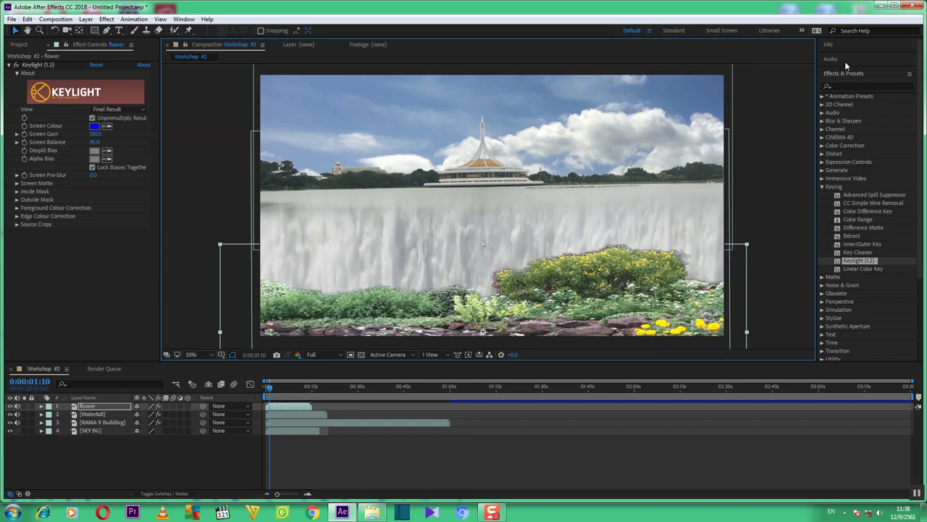
- Preview the composite with the flower foreground at full resolution
scroll(854, 145, "down", 3)
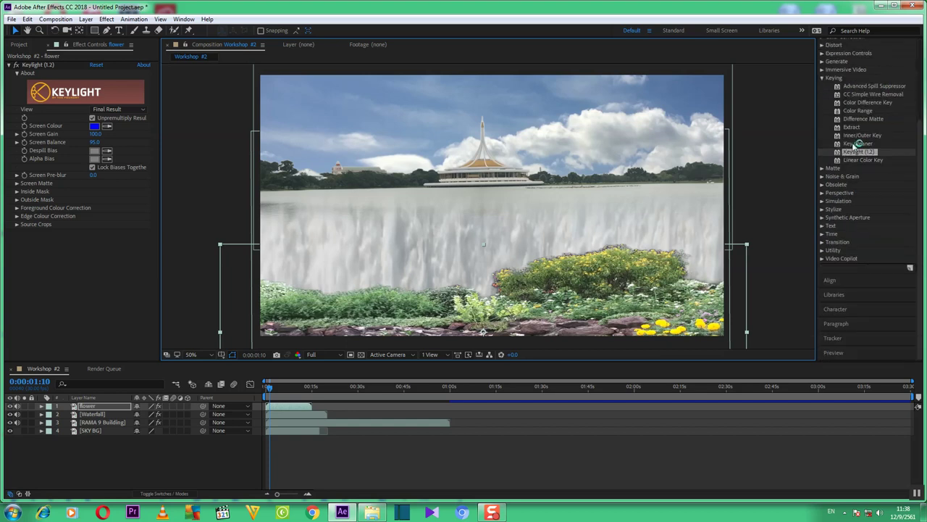
left_click(833, 353)
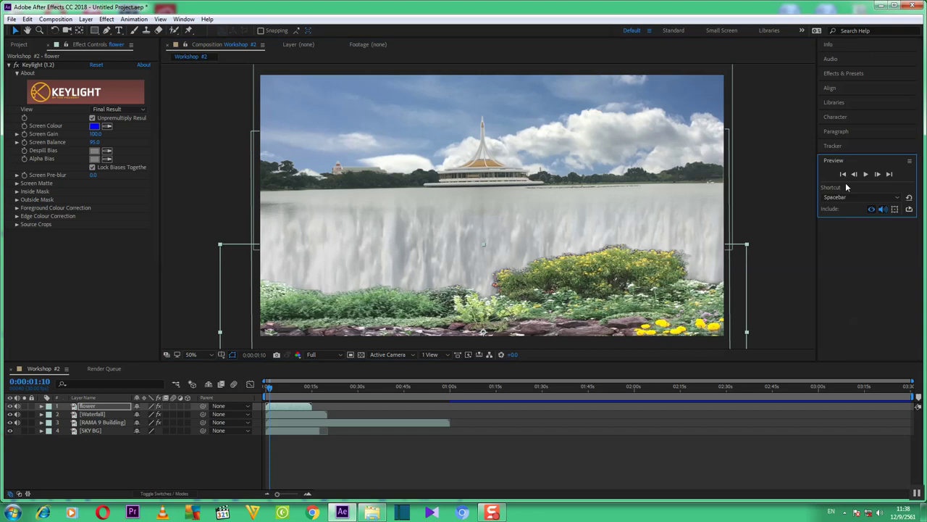
left_click(866, 177)
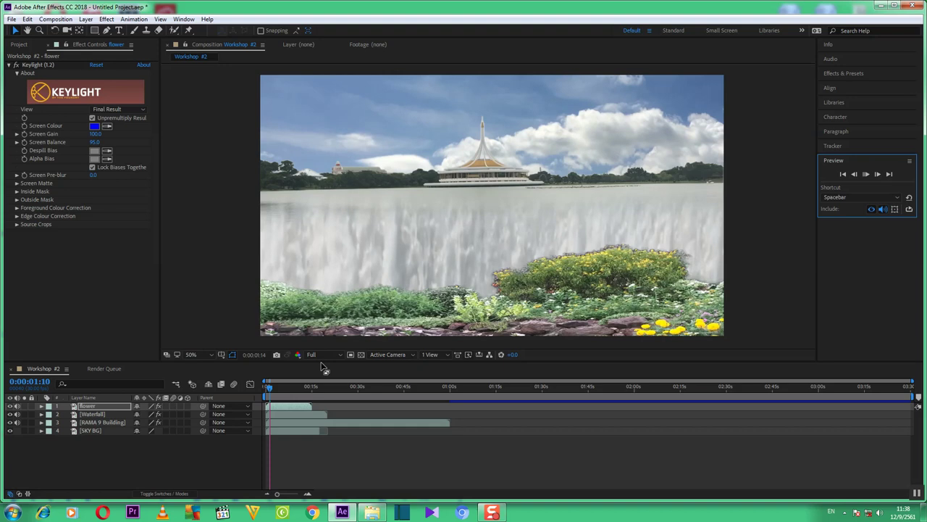
- Return to the first frame, set the view resolution to Quarter and play the finished composite's preview
left_click(258, 394)
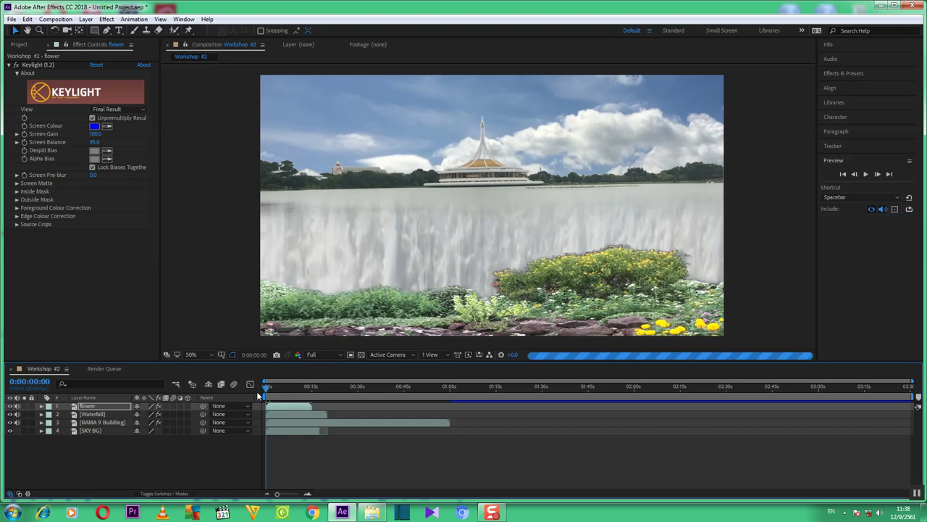
left_click(342, 354)
left_click(330, 412)
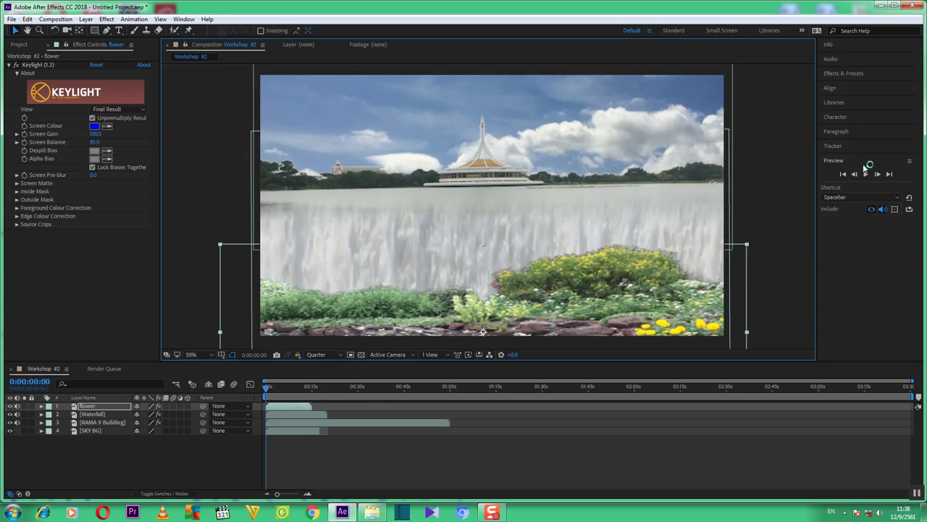
left_click(888, 189)
key("space")
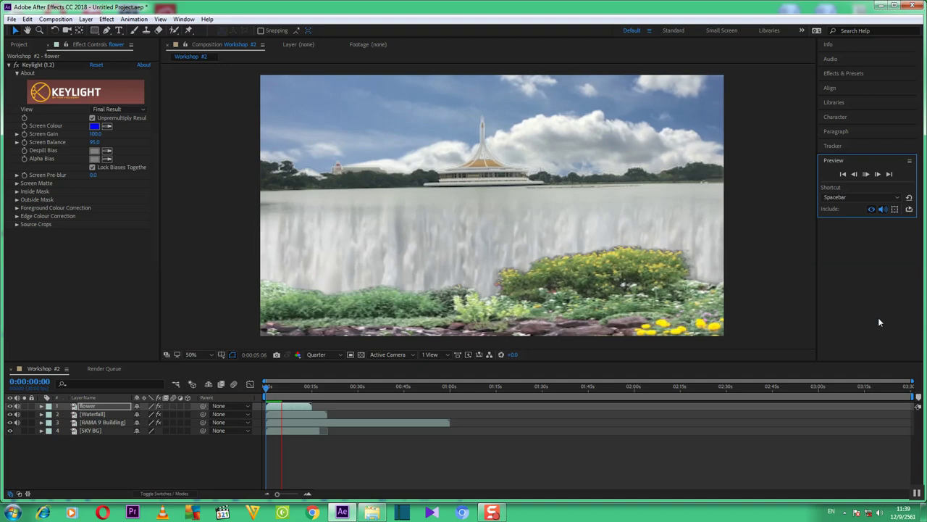
left_click(867, 176)
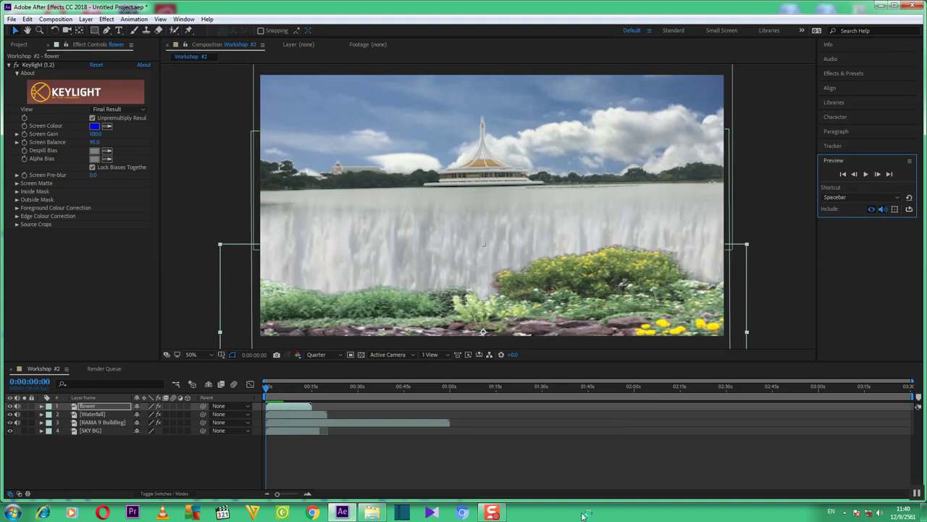
left_click(493, 513)
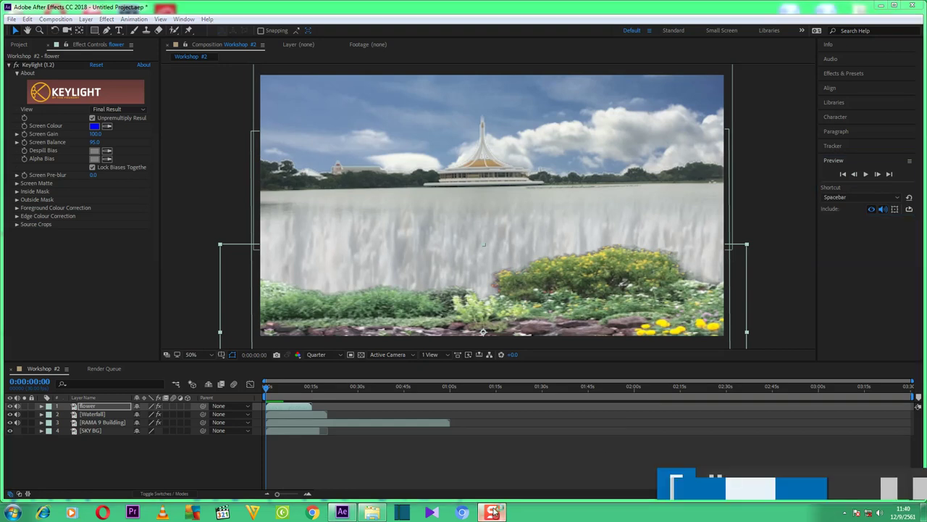